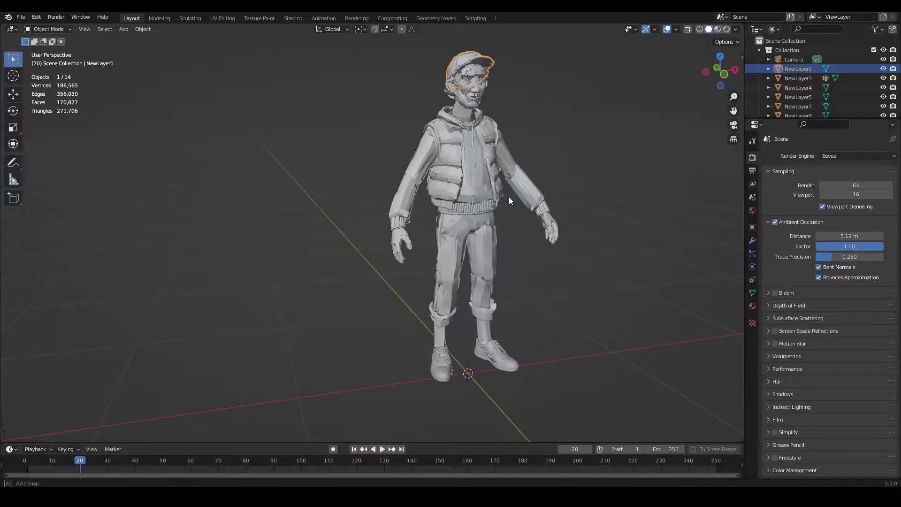
Step: Examine the full character model and its jacket mesh from several angles
{"action": "scroll", "coordinate": [509, 197], "scroll_direction": "down", "scroll_amount": 4}
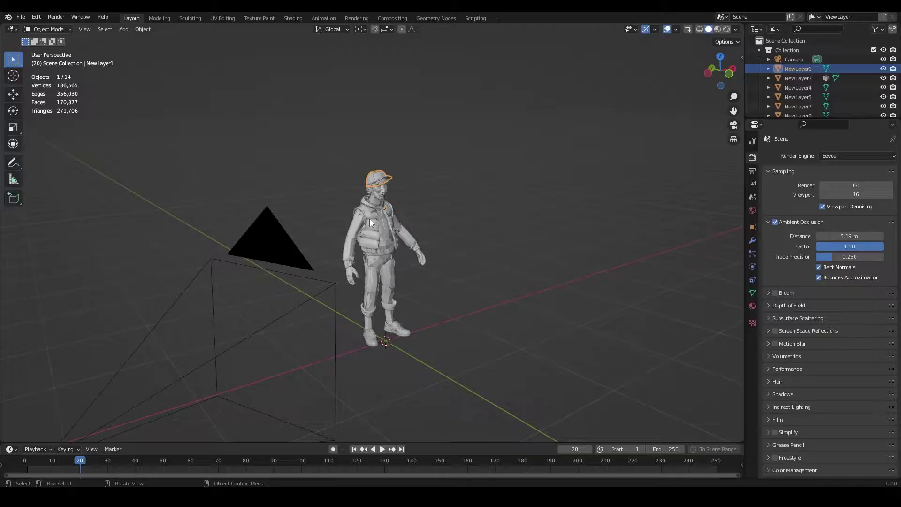
{"action": "middle_click_drag", "start_coordinate": [370, 219], "coordinate": [438, 206]}
{"action": "scroll", "coordinate": [314, 227], "scroll_direction": "down", "scroll_amount": 2}
{"action": "scroll", "coordinate": [348, 209], "scroll_direction": "up", "scroll_amount": 3}
{"action": "left_click", "coordinate": [350, 207]}
{"action": "key", "text": "KP_Decimal"}
{"action": "scroll", "coordinate": [438, 206], "scroll_direction": "up", "scroll_amount": 3}
{"action": "scroll", "coordinate": [337, 119], "scroll_direction": "down", "scroll_amount": 5}
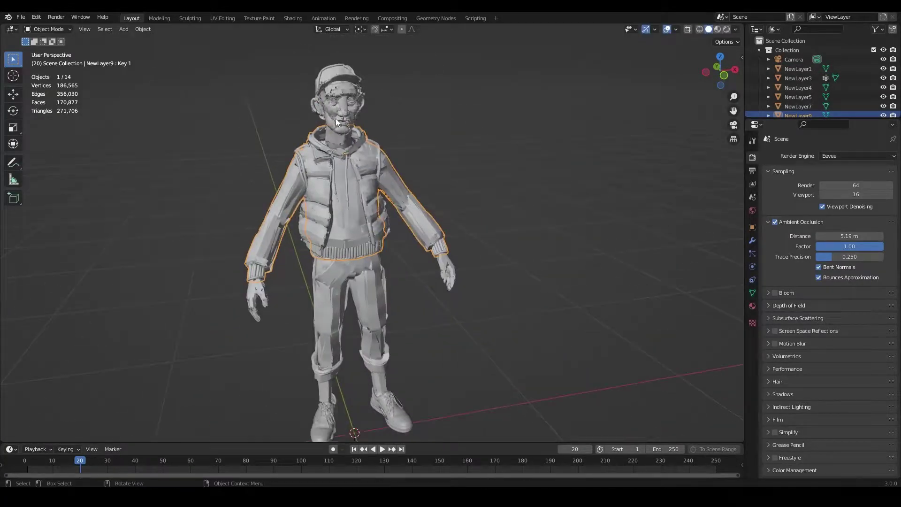
{"action": "right_click", "coordinate": [334, 174]}
{"action": "middle_click_drag", "start_coordinate": [335, 327], "coordinate": [468, 234], "text": "shift"}
{"action": "left_click", "coordinate": [342, 246]}
{"action": "key", "text": "g"}
{"action": "right_click", "coordinate": [368, 227]}
{"action": "key", "text": "g"}
{"action": "right_click", "coordinate": [353, 229]}
Step: Examine the two shoe meshes and the lower legs from several angles
{"action": "scroll", "coordinate": [357, 244], "scroll_direction": "down", "scroll_amount": 2}
{"action": "left_click", "coordinate": [376, 328]}
{"action": "middle_click_drag", "start_coordinate": [432, 302], "coordinate": [406, 204]}
{"action": "left_click", "coordinate": [394, 259], "text": "shift"}
{"action": "scroll", "coordinate": [474, 235], "scroll_direction": "up", "scroll_amount": 2}
{"action": "left_click", "coordinate": [353, 301]}
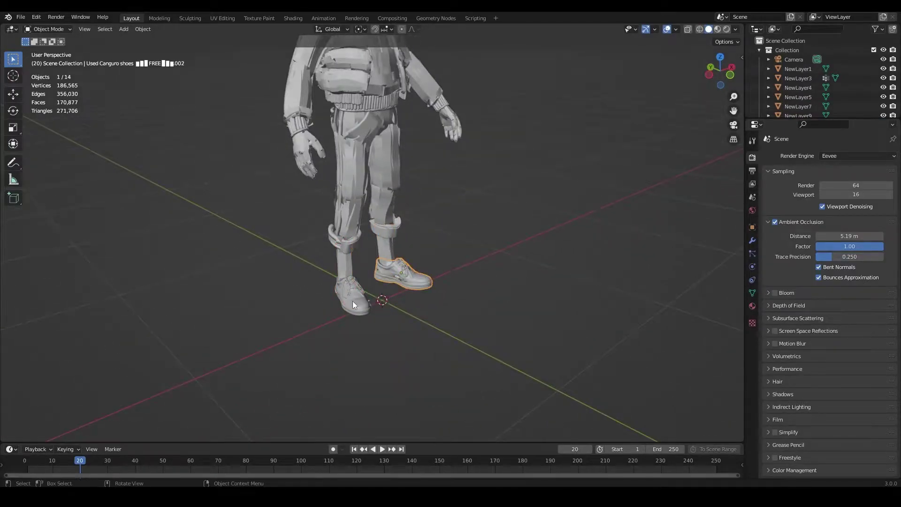
{"action": "middle_click_drag", "start_coordinate": [353, 300], "coordinate": [251, 306]}
{"action": "scroll", "coordinate": [324, 312], "scroll_direction": "up", "scroll_amount": 3}
{"action": "scroll", "coordinate": [374, 317], "scroll_direction": "up", "scroll_amount": 2}
{"action": "scroll", "coordinate": [315, 241], "scroll_direction": "down", "scroll_amount": 5}
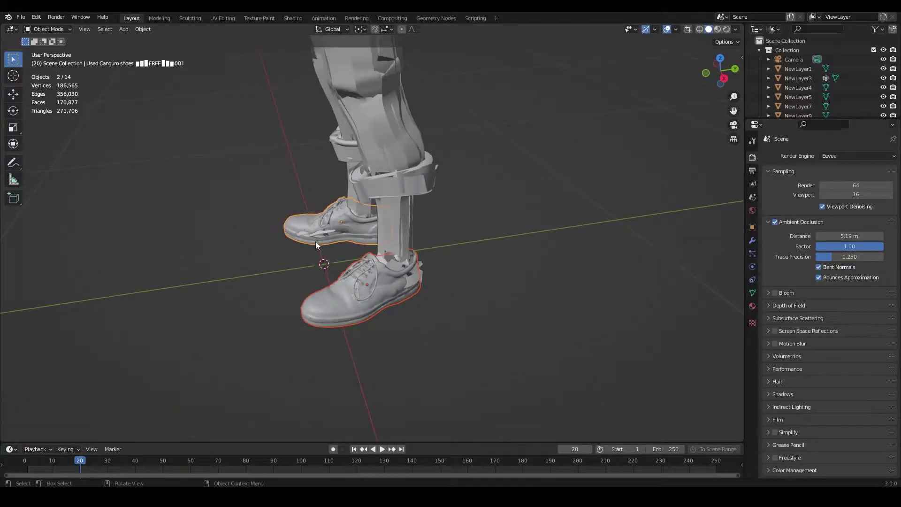
{"action": "middle_click_drag", "start_coordinate": [312, 171], "coordinate": [312, 268], "text": "shift"}
{"action": "middle_click_drag", "start_coordinate": [311, 269], "coordinate": [400, 247]}
{"action": "scroll", "coordinate": [400, 248], "scroll_direction": "down", "scroll_amount": 4}
{"action": "scroll", "coordinate": [382, 280], "scroll_direction": "up", "scroll_amount": 1}
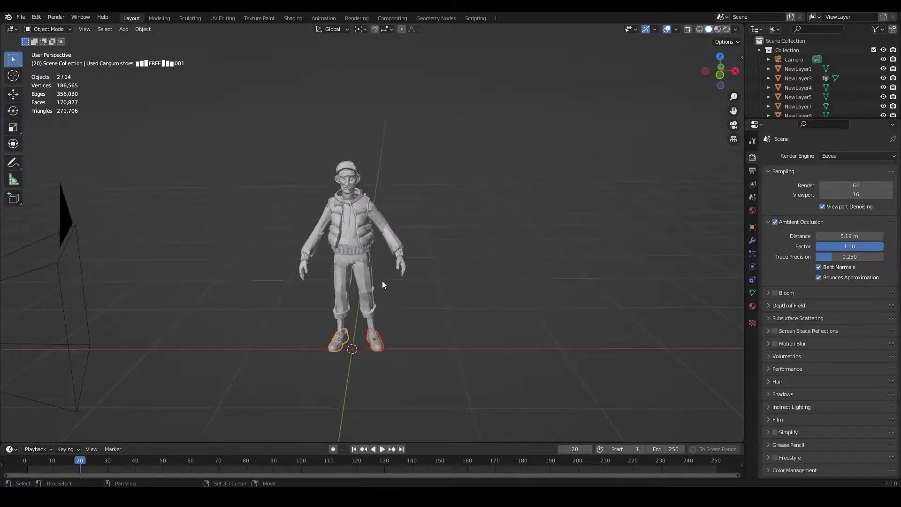
Step: Select the character's head mesh and display the model in Material Preview shading
{"action": "left_click", "coordinate": [371, 208]}
{"action": "scroll", "coordinate": [384, 288], "scroll_direction": "up", "scroll_amount": 3}
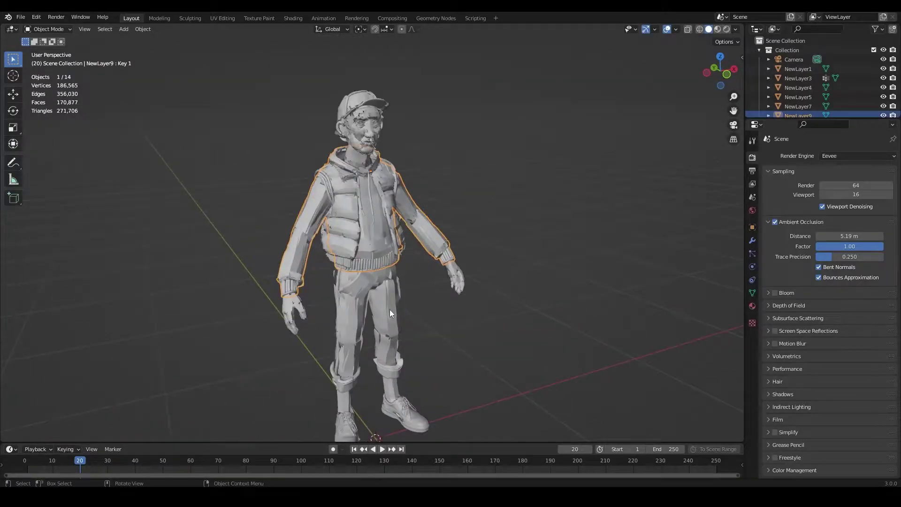
{"action": "middle_click_drag", "start_coordinate": [390, 309], "coordinate": [335, 296]}
{"action": "scroll", "coordinate": [500, 184], "scroll_direction": "down", "scroll_amount": 2}
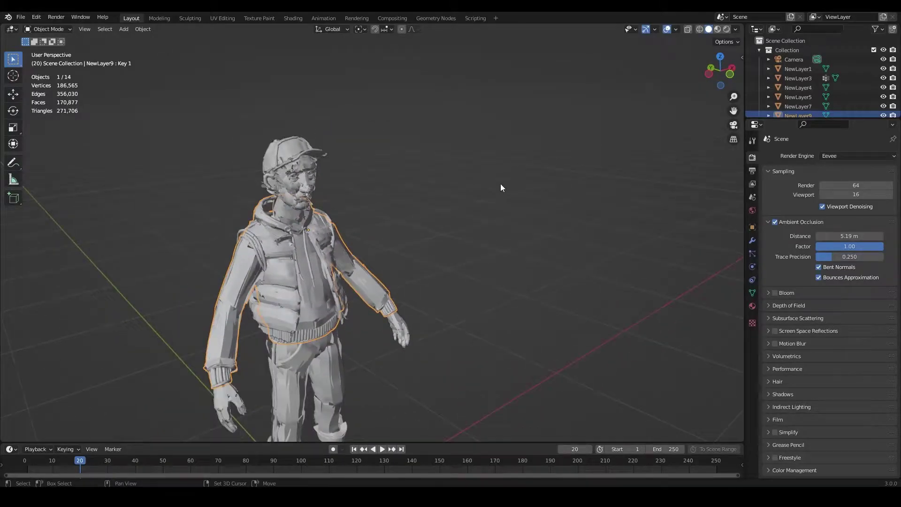
{"action": "middle_click_drag", "start_coordinate": [361, 237], "coordinate": [454, 248], "text": "shift"}
{"action": "scroll", "coordinate": [455, 247], "scroll_direction": "up", "scroll_amount": 3}
{"action": "left_click", "coordinate": [405, 165]}
{"action": "mouse_move", "coordinate": [501, 103]}
{"action": "middle_mouse_down", "text": "shift"}
{"action": "mouse_move", "coordinate": [503, 181]}
{"action": "mouse_move", "coordinate": [473, 173]}
{"action": "middle_mouse_up", "text": "shift"}
{"action": "left_click", "coordinate": [719, 29]}
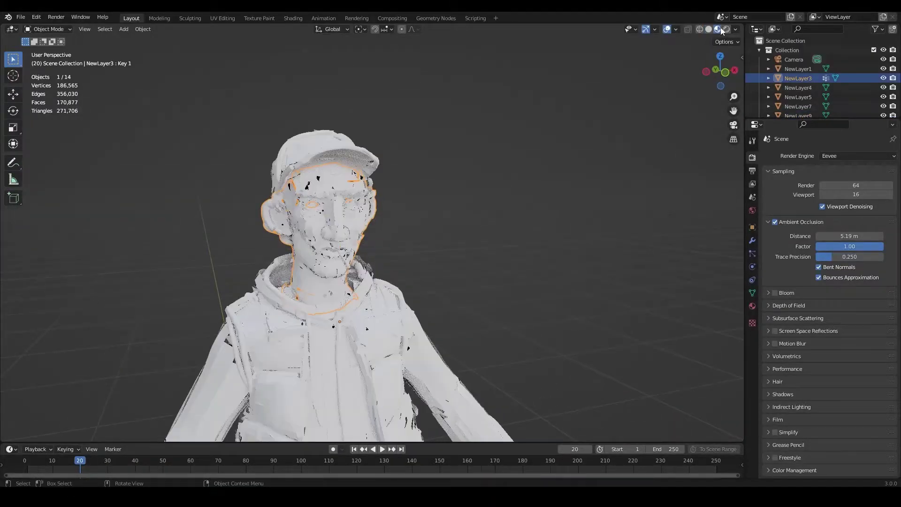
{"action": "middle_click_drag", "start_coordinate": [446, 199], "coordinate": [488, 192]}
{"action": "scroll", "coordinate": [537, 172], "scroll_direction": "up", "scroll_amount": 2}
{"action": "middle_click_drag", "start_coordinate": [537, 173], "coordinate": [535, 230], "text": "shift"}
Step: Remove both existing materials from the head mesh and assign it a new material
{"action": "left_click", "coordinate": [752, 306]}
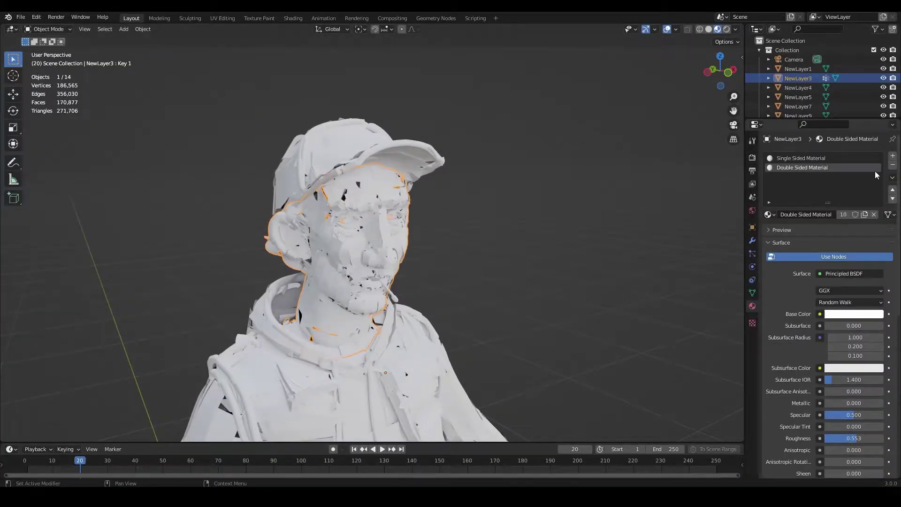
{"action": "left_click", "coordinate": [894, 165]}
{"action": "left_click", "coordinate": [893, 164]}
{"action": "left_click", "coordinate": [849, 197]}
Step: Split the 3D view and show the head material's nodes in a Shader Editor beside the model
{"action": "left_click_drag", "start_coordinate": [742, 32], "coordinate": [454, 38]}
{"action": "left_click", "coordinate": [465, 29]}
{"action": "left_click", "coordinate": [503, 121]}
{"action": "scroll", "coordinate": [512, 188], "scroll_direction": "down", "scroll_amount": 3}
{"action": "middle_click_drag", "start_coordinate": [511, 197], "coordinate": [552, 163]}
{"action": "scroll", "coordinate": [540, 178], "scroll_direction": "up", "scroll_amount": 6}
{"action": "key", "text": "n"}
{"action": "middle_click_drag", "start_coordinate": [552, 198], "coordinate": [545, 233]}
{"action": "scroll", "coordinate": [545, 233], "scroll_direction": "up", "scroll_amount": 2}
{"action": "scroll", "coordinate": [545, 233], "scroll_direction": "up", "scroll_amount": 4}
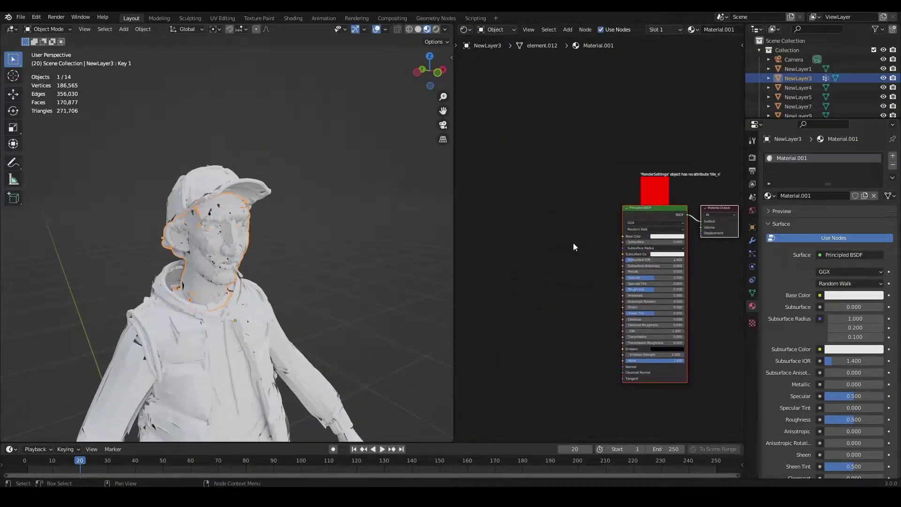
Step: Add a Vertex Color node and connect its Color output to the Principled BSDF's Base Color
{"action": "key", "text": "shift+a"}
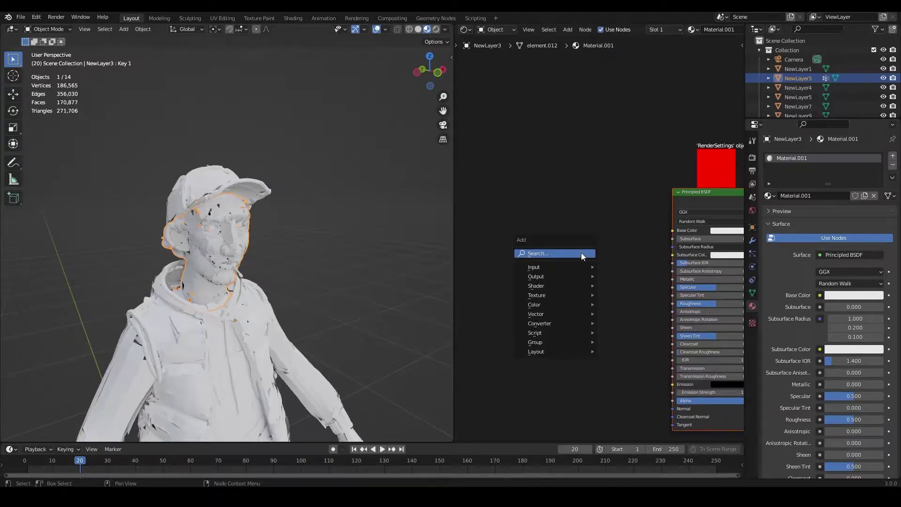
{"action": "left_click", "coordinate": [582, 253]}
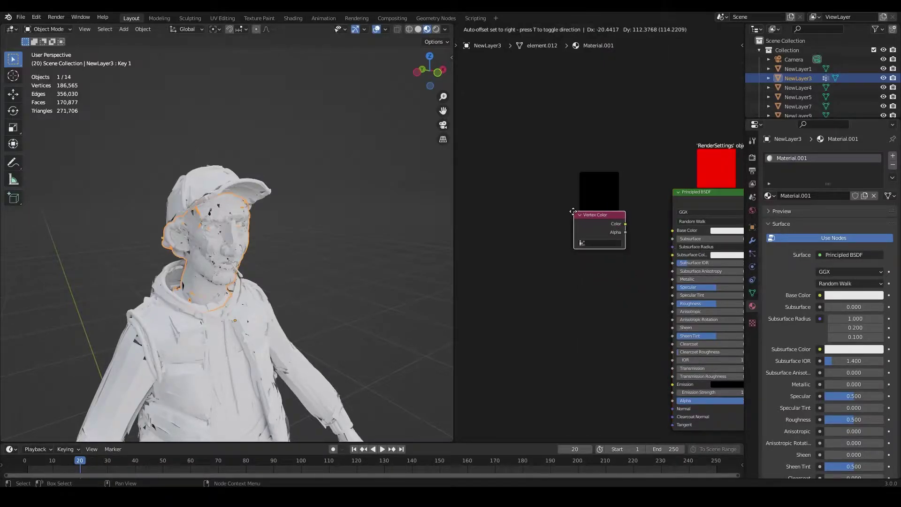
{"action": "left_click_drag", "start_coordinate": [623, 224], "coordinate": [674, 231]}
{"action": "scroll", "coordinate": [324, 261], "scroll_direction": "up", "scroll_amount": 5}
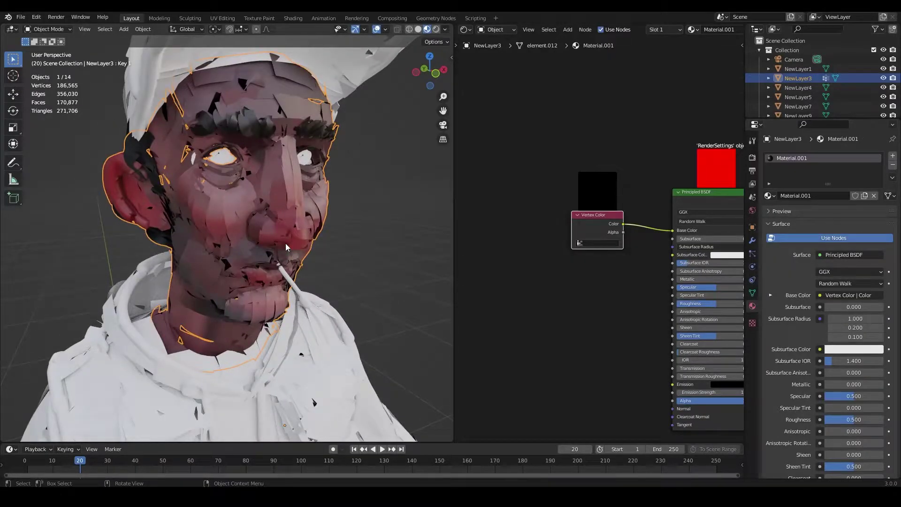
{"action": "mouse_move", "coordinate": [286, 243]}
{"action": "middle_mouse_down"}
{"action": "mouse_move", "coordinate": [193, 217]}
{"action": "mouse_move", "coordinate": [249, 234]}
{"action": "mouse_move", "coordinate": [294, 234]}
{"action": "middle_mouse_up"}
Step: Set the Principled BSDF's Roughness to 1.000, Specular to 0.814 and Subsurface to 0.011
{"action": "middle_click_drag", "start_coordinate": [621, 326], "coordinate": [538, 316]}
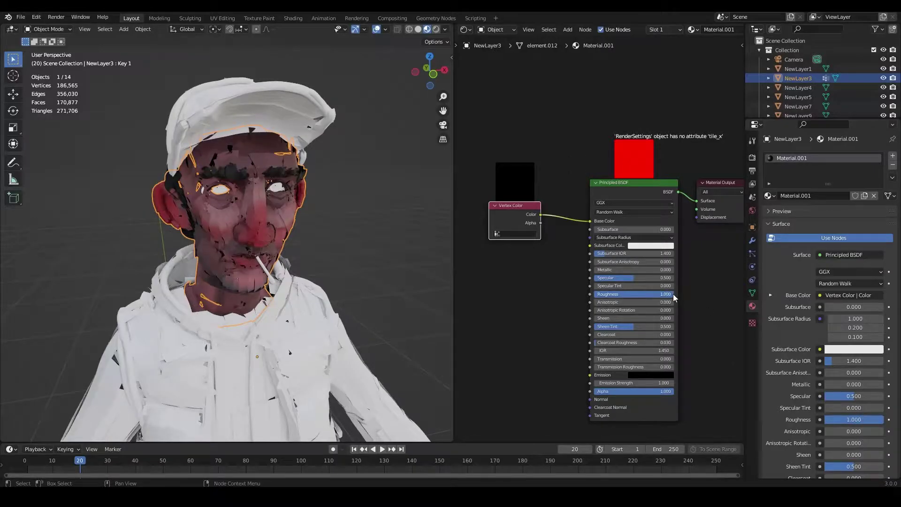
{"action": "middle_click_drag", "start_coordinate": [404, 263], "coordinate": [382, 296]}
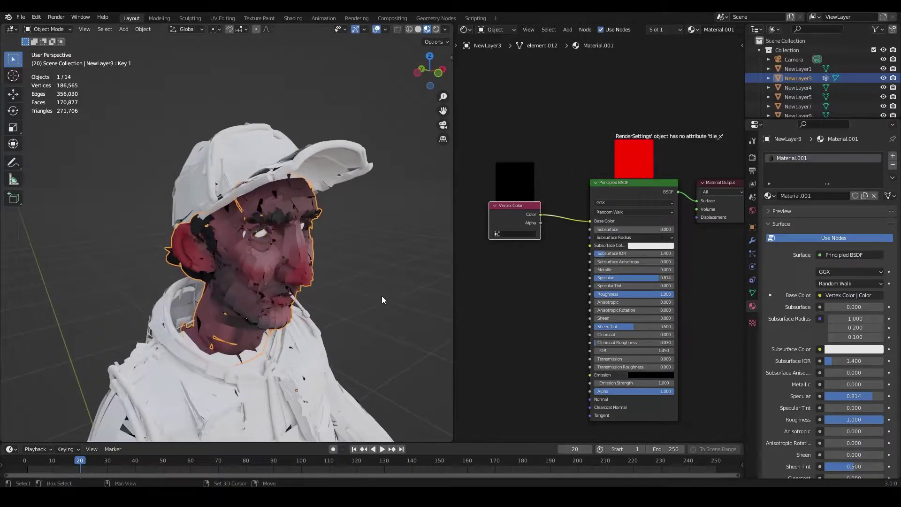
{"action": "scroll", "coordinate": [372, 288], "scroll_direction": "up", "scroll_amount": 10}
{"action": "scroll", "coordinate": [416, 315], "scroll_direction": "down", "scroll_amount": 10}
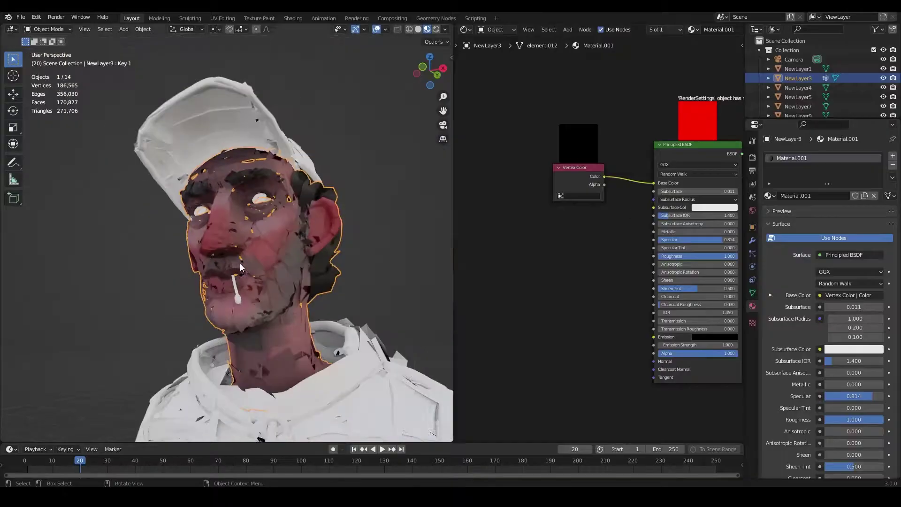
{"action": "middle_click_drag", "start_coordinate": [301, 281], "coordinate": [274, 286]}
Step: Add the alpha_mapa_new_2FIX.png image texture and connect its Color output to the Principled BSDF's Alpha
{"action": "key", "text": "shift+a"}
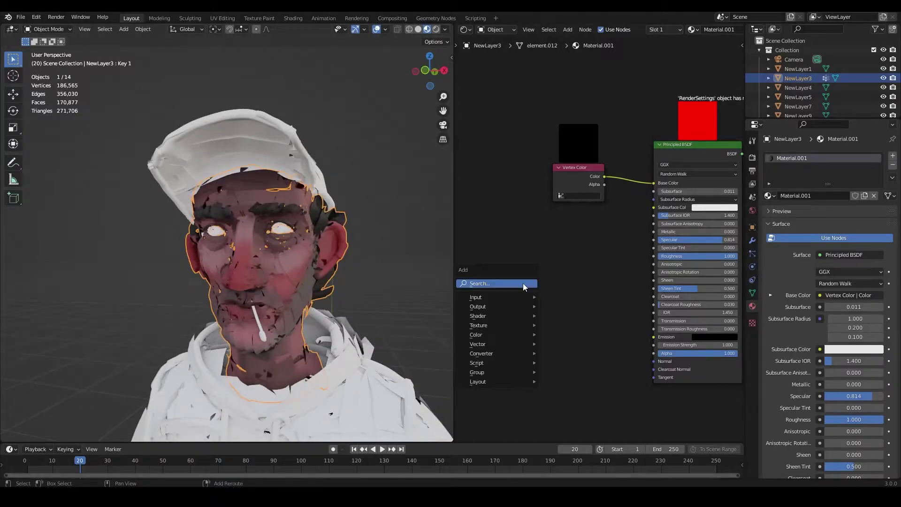
{"action": "left_click", "coordinate": [525, 284]}
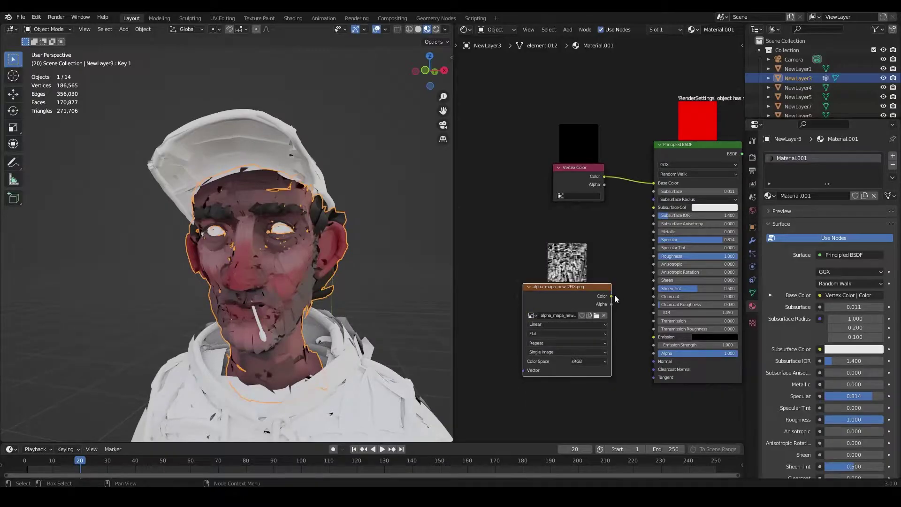
{"action": "left_click_drag", "start_coordinate": [655, 353], "coordinate": [656, 353]}
{"action": "left_click_drag", "start_coordinate": [587, 292], "coordinate": [562, 314]}
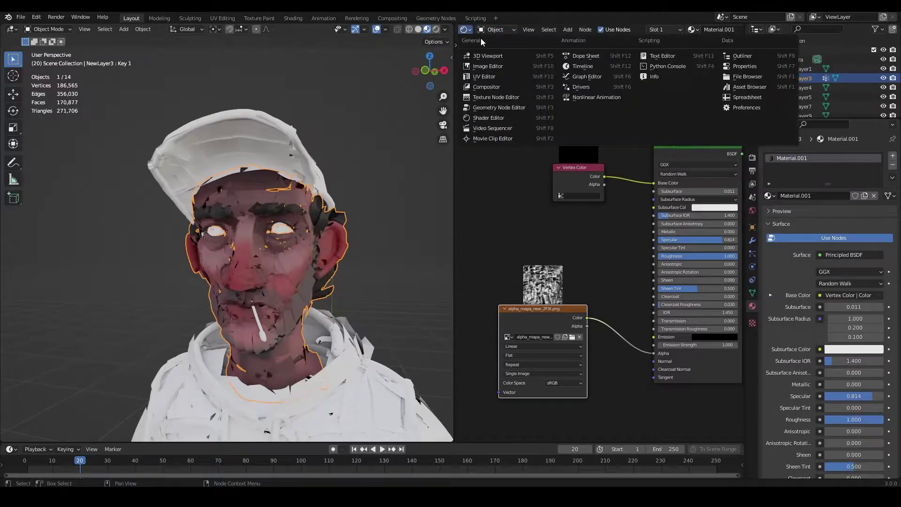
Step: Examine the brush strokes of alpha_mapa_new_2FIX.png in the Image Editor
{"action": "left_click", "coordinate": [493, 67]}
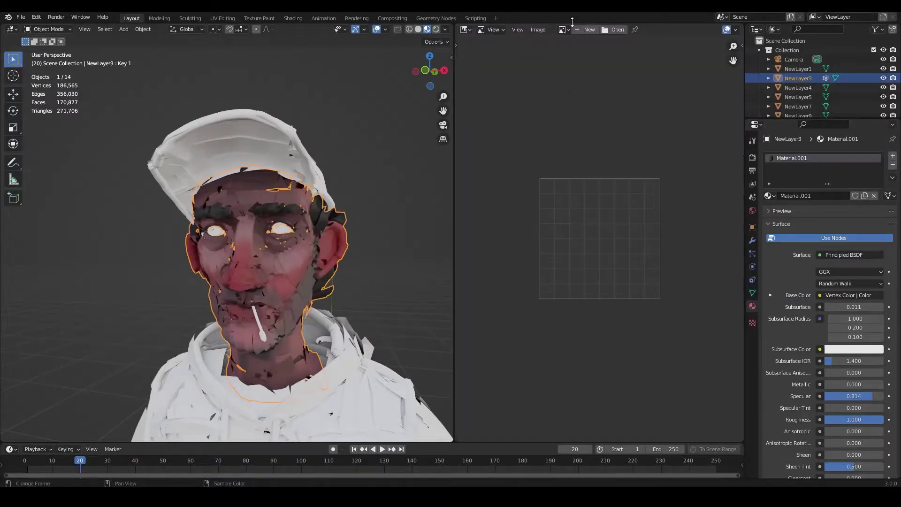
{"action": "left_click", "coordinate": [565, 30]}
{"action": "left_click", "coordinate": [582, 46]}
{"action": "scroll", "coordinate": [596, 178], "scroll_direction": "down", "scroll_amount": 10}
{"action": "scroll", "coordinate": [597, 178], "scroll_direction": "up", "scroll_amount": 2}
{"action": "scroll", "coordinate": [597, 177], "scroll_direction": "up", "scroll_amount": 2}
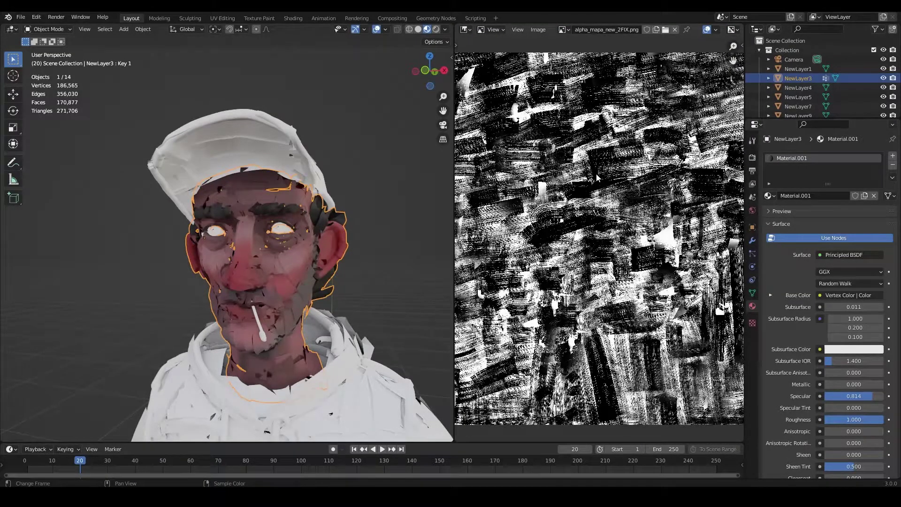
{"action": "scroll", "coordinate": [597, 178], "scroll_direction": "down", "scroll_amount": 2}
{"action": "scroll", "coordinate": [563, 141], "scroll_direction": "up", "scroll_amount": 3}
{"action": "middle_click_drag", "start_coordinate": [553, 134], "coordinate": [613, 210]}
Step: Return to the Shader Editor and set the head material's Blend Mode to Alpha Hashed
{"action": "left_click", "coordinate": [466, 29]}
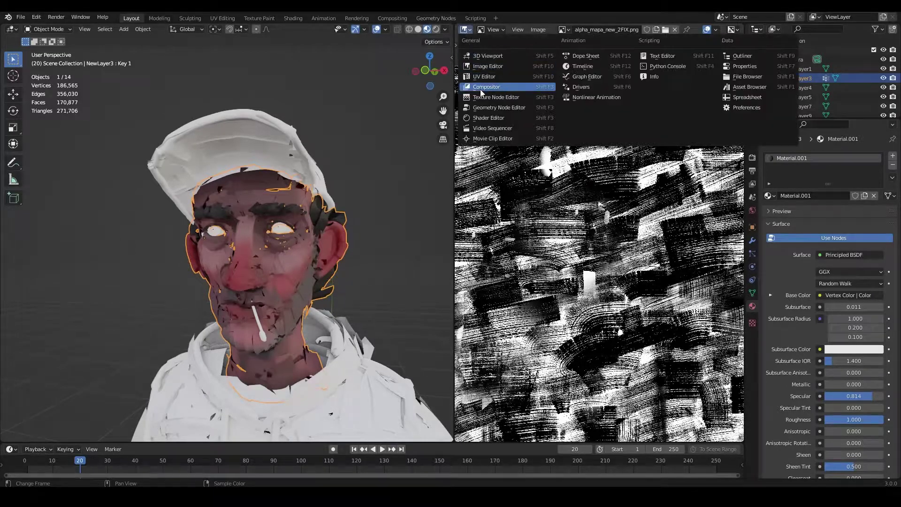
{"action": "left_click", "coordinate": [506, 121]}
{"action": "scroll", "coordinate": [600, 267], "scroll_direction": "down", "scroll_amount": 2}
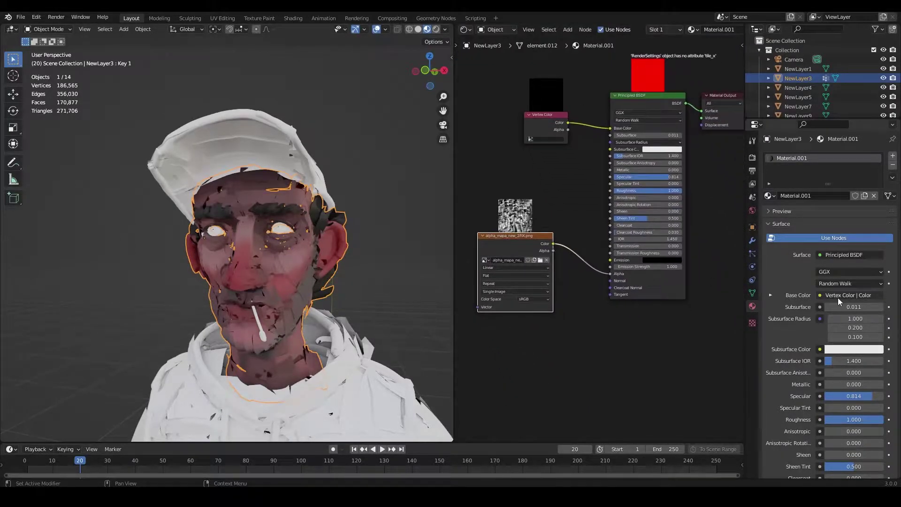
{"action": "scroll", "coordinate": [817, 310], "scroll_direction": "down", "scroll_amount": 6}
{"action": "scroll", "coordinate": [811, 326], "scroll_direction": "down", "scroll_amount": 5}
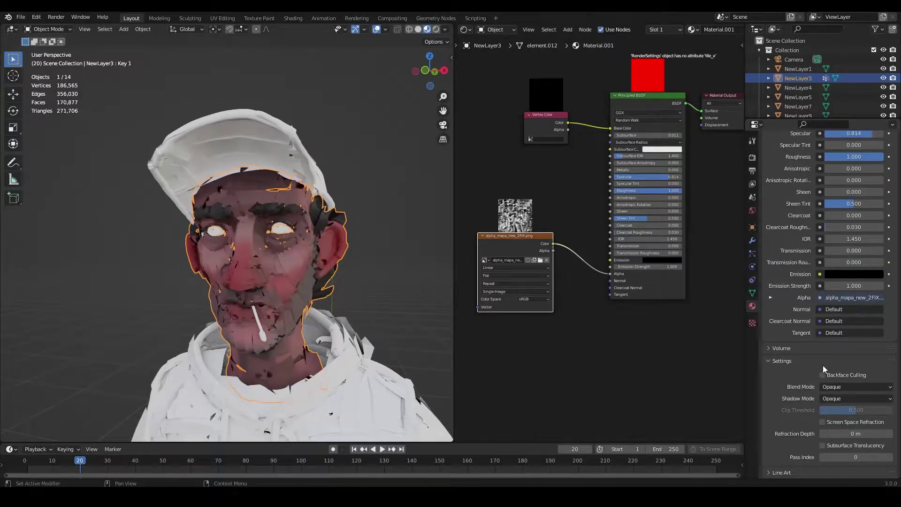
{"action": "scroll", "coordinate": [798, 357], "scroll_direction": "down", "scroll_amount": 1}
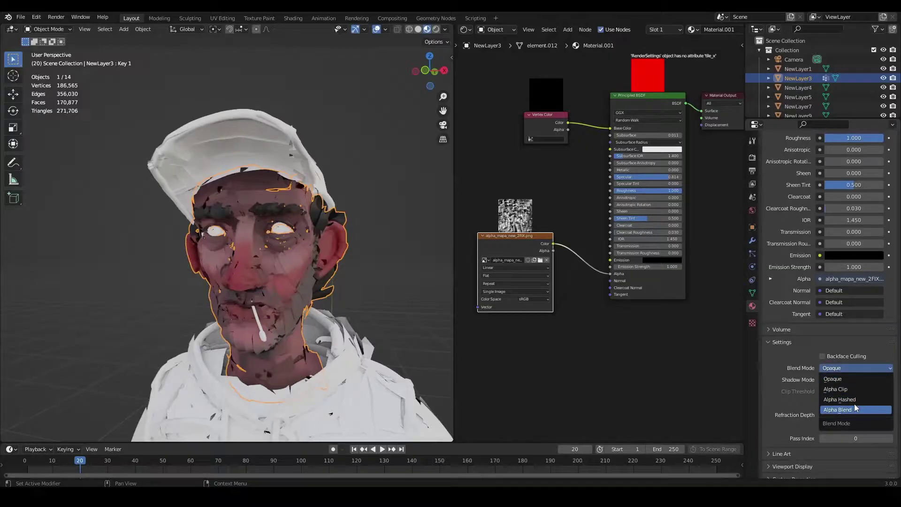
{"action": "left_click", "coordinate": [846, 400]}
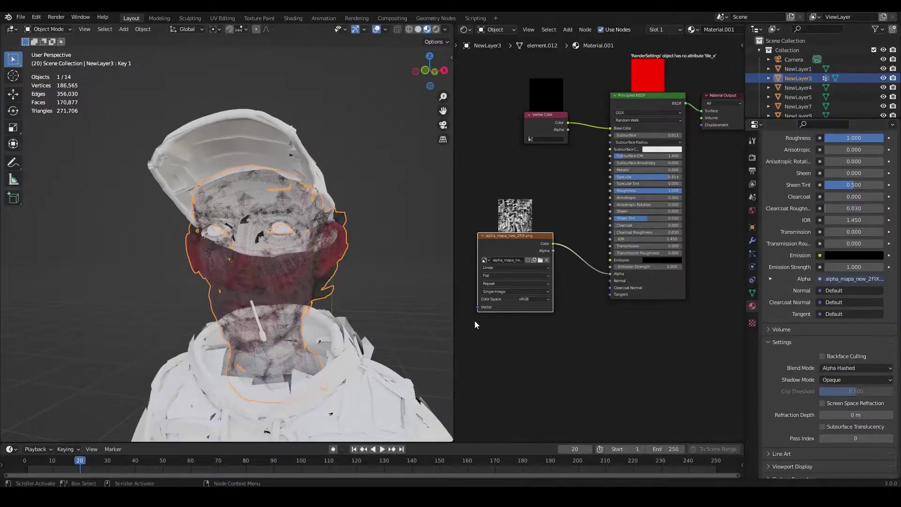
{"action": "scroll", "coordinate": [320, 304], "scroll_direction": "up", "scroll_amount": 3}
{"action": "scroll", "coordinate": [315, 277], "scroll_direction": "up", "scroll_amount": 3}
{"action": "scroll", "coordinate": [310, 251], "scroll_direction": "down", "scroll_amount": 3}
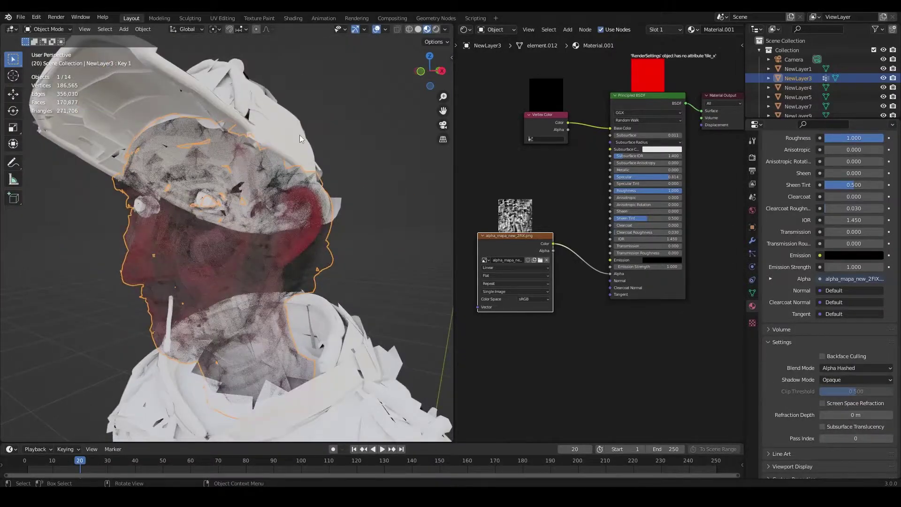
Step: Unwrap all faces of the head mesh with Smart UV Project, using an island margin of 0
{"action": "middle_click_drag", "start_coordinate": [299, 134], "coordinate": [308, 107]}
{"action": "key", "text": "Tab"}
{"action": "key", "text": "a"}
{"action": "left_click", "coordinate": [249, 29]}
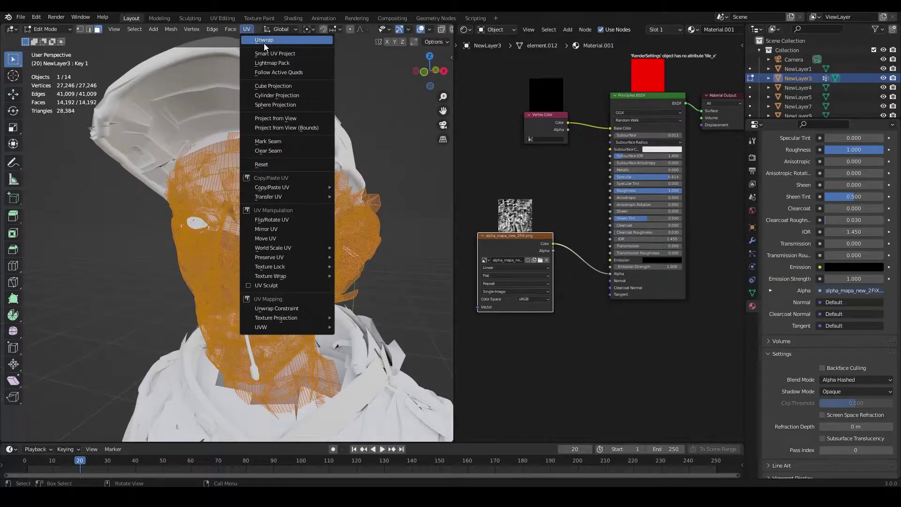
{"action": "left_click", "coordinate": [272, 53]}
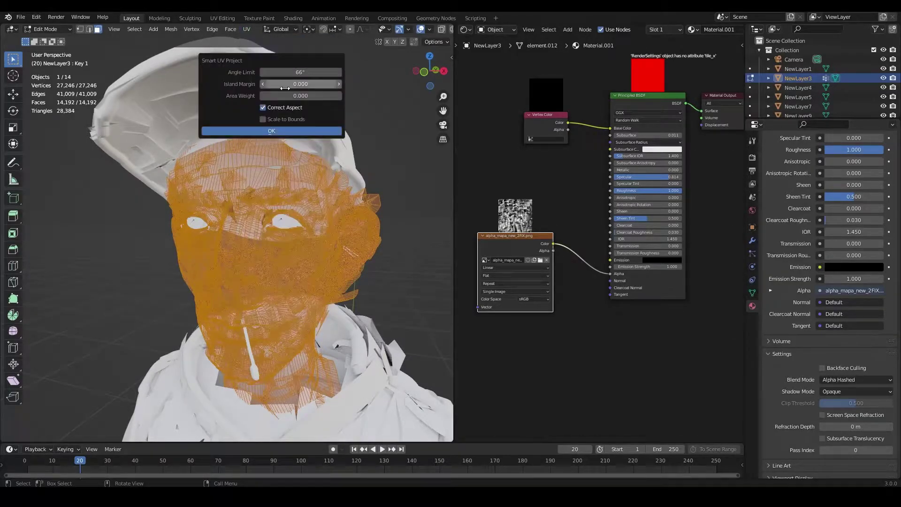
{"action": "left_click", "coordinate": [292, 129]}
{"action": "key", "text": "Tab"}
{"action": "middle_click_drag", "start_coordinate": [328, 229], "coordinate": [393, 217]}
Step: Add Texture Coordinate and Mapping nodes feeding UV coordinates into the alpha image texture, and adjust the mapping scale
{"action": "middle_click_drag", "start_coordinate": [528, 236], "coordinate": [625, 231]}
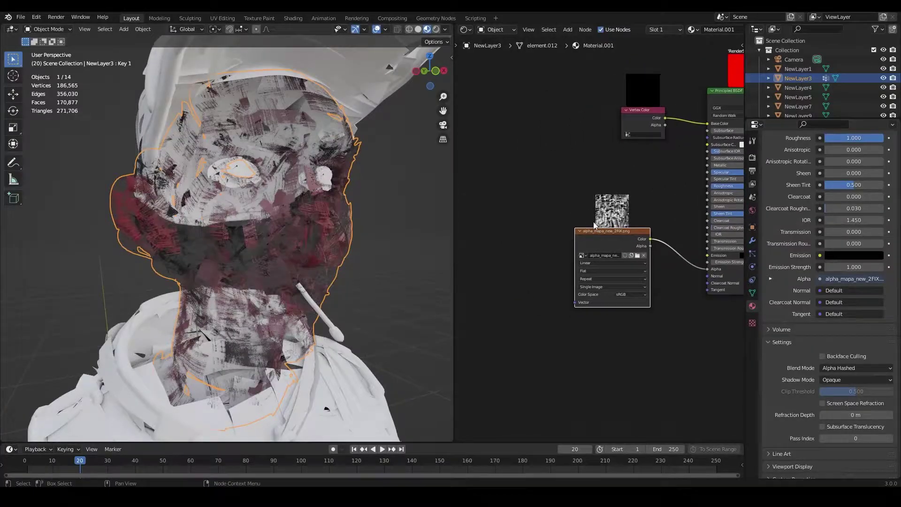
{"action": "scroll", "coordinate": [531, 173], "scroll_direction": "down", "scroll_amount": 2}
{"action": "middle_click_drag", "start_coordinate": [531, 173], "coordinate": [565, 271]}
{"action": "scroll", "coordinate": [565, 271], "scroll_direction": "up", "scroll_amount": 3}
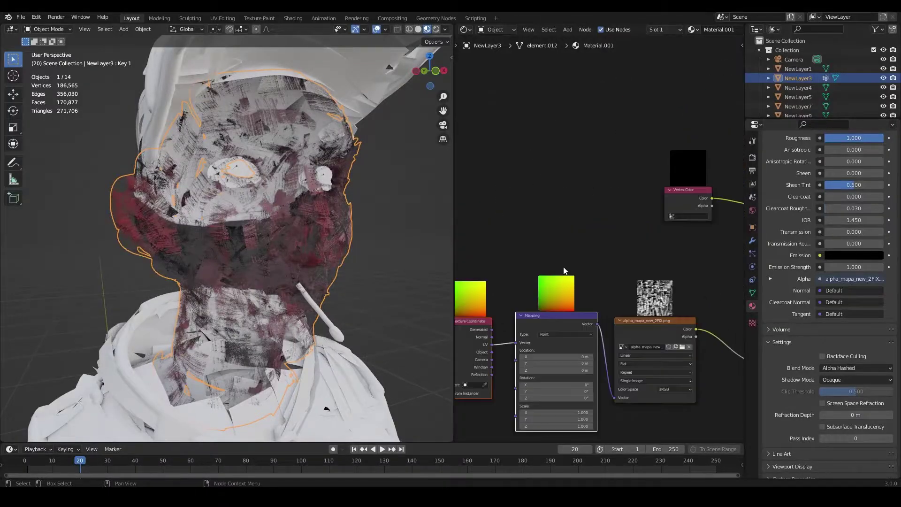
{"action": "middle_click_drag", "start_coordinate": [601, 353], "coordinate": [618, 251]}
{"action": "scroll", "coordinate": [576, 317], "scroll_direction": "up", "scroll_amount": 2}
{"action": "middle_click_drag", "start_coordinate": [597, 314], "coordinate": [588, 288]}
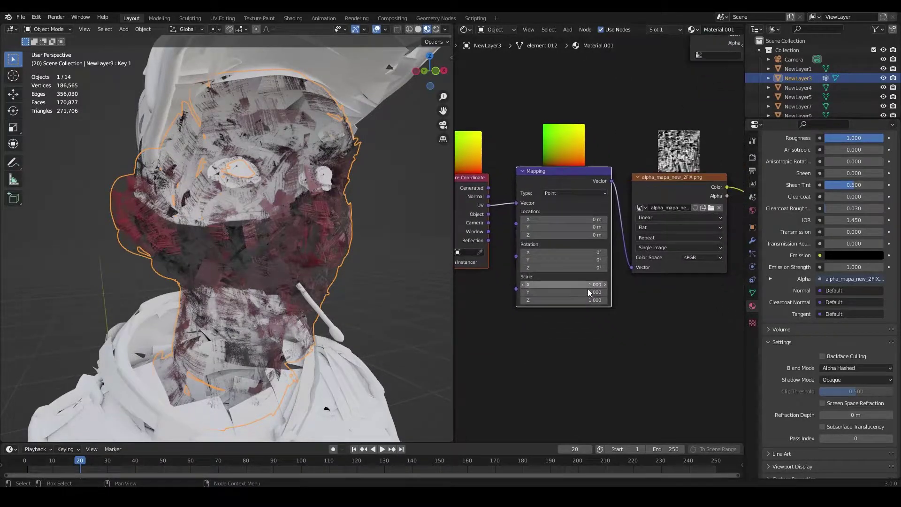
{"action": "left_click_drag", "start_coordinate": [585, 292], "coordinate": [616, 300]}
Step: Insert an Invert node between the alpha image texture's Color output and the Principled BSDF's Alpha
{"action": "middle_click_drag", "start_coordinate": [658, 304], "coordinate": [510, 319]}
{"action": "key", "text": "shift+a"}
{"action": "type", "text": "inve"}
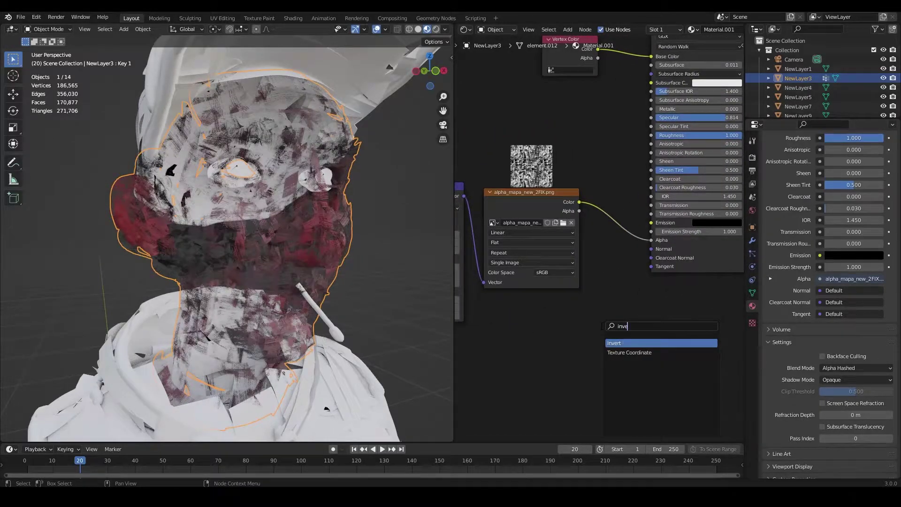
{"action": "left_click", "coordinate": [601, 211]}
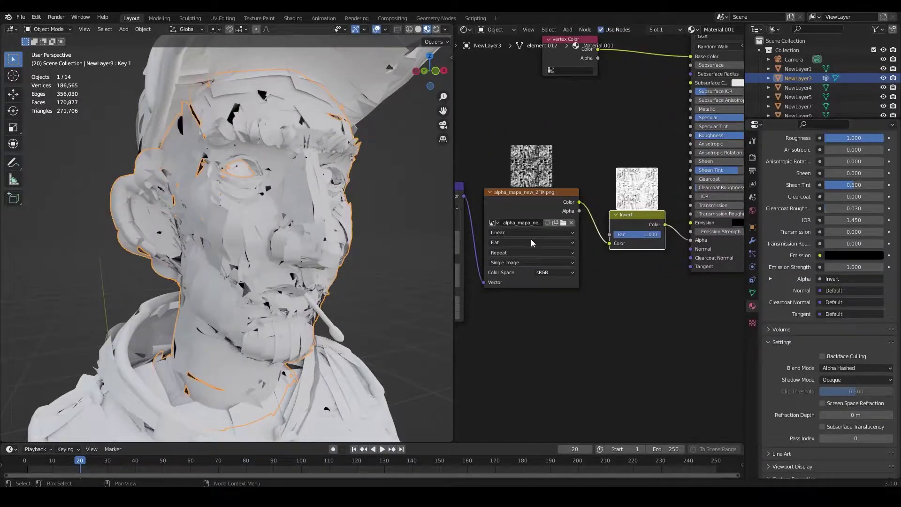
Step: Inspect the head mesh's UV islands over the brush-stroke alpha texture in the UV Editor
{"action": "middle_click_drag", "start_coordinate": [307, 241], "coordinate": [470, 295]}
{"action": "key", "text": "ctrl+space"}
{"action": "key", "text": "alt+a"}
{"action": "scroll", "coordinate": [468, 314], "scroll_direction": "down", "scroll_amount": 1}
{"action": "scroll", "coordinate": [541, 289], "scroll_direction": "up", "scroll_amount": 2}
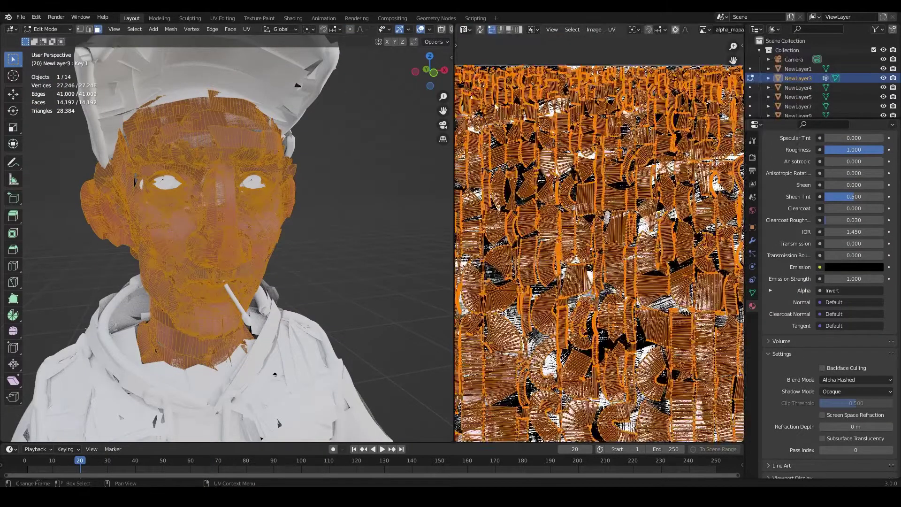
Step: Try scaling the head's UV islands down over the brush-stroke alpha texture in an enlarged UV Editor
{"action": "scroll", "coordinate": [496, 107], "scroll_direction": "down", "scroll_amount": 3}
{"action": "middle_click_drag", "start_coordinate": [563, 262], "coordinate": [480, 212]}
{"action": "key", "text": "ctrl+space"}
{"action": "scroll", "coordinate": [469, 272], "scroll_direction": "up", "scroll_amount": 2}
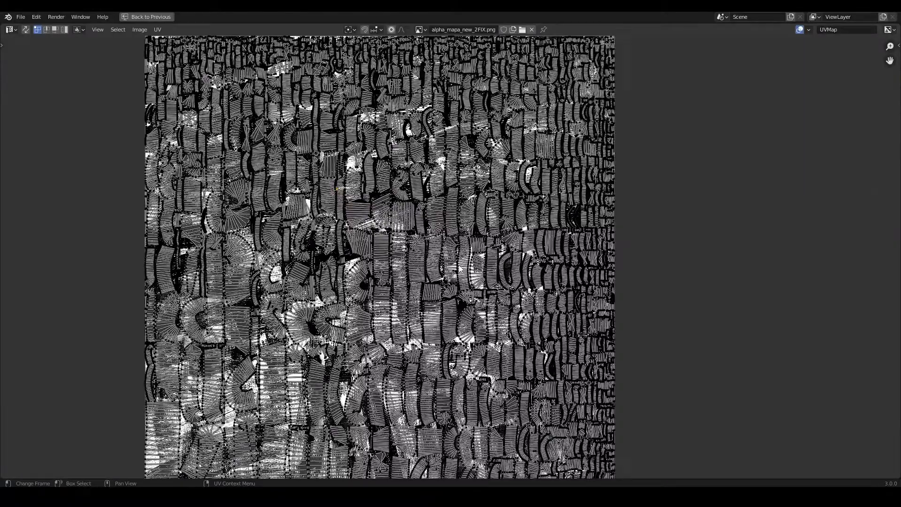
{"action": "middle_click_drag", "start_coordinate": [467, 280], "coordinate": [518, 257]}
{"action": "scroll", "coordinate": [518, 256], "scroll_direction": "down", "scroll_amount": 1}
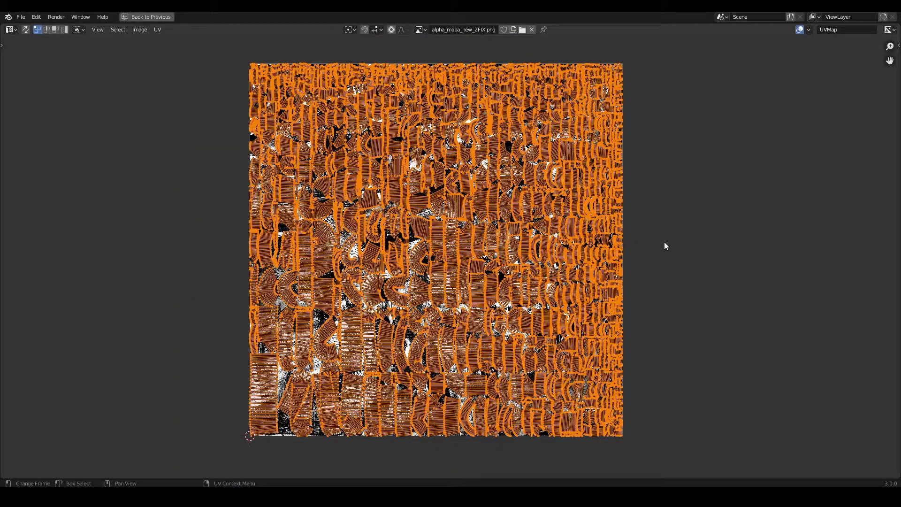
{"action": "scroll", "coordinate": [658, 246], "scroll_direction": "up", "scroll_amount": 1}
{"action": "scroll", "coordinate": [676, 221], "scroll_direction": "down", "scroll_amount": 1}
{"action": "key", "text": "s"}
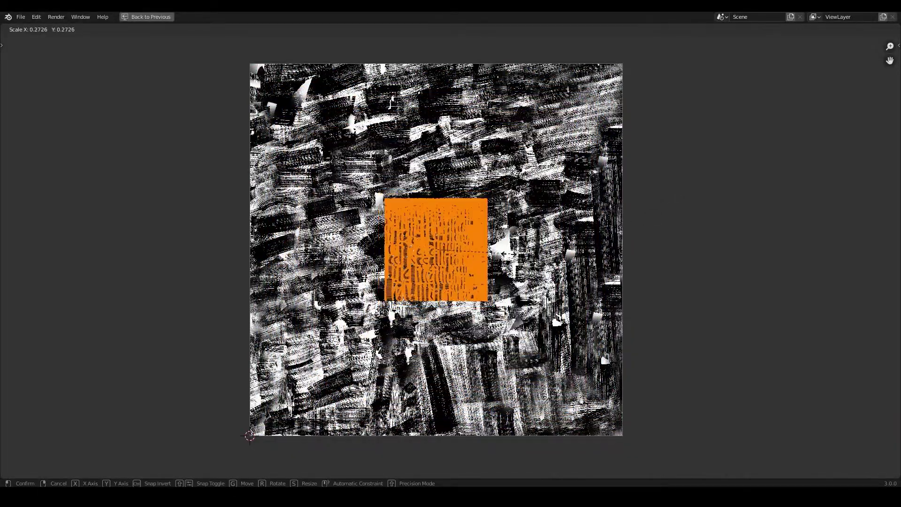
{"action": "key", "text": "Escape"}
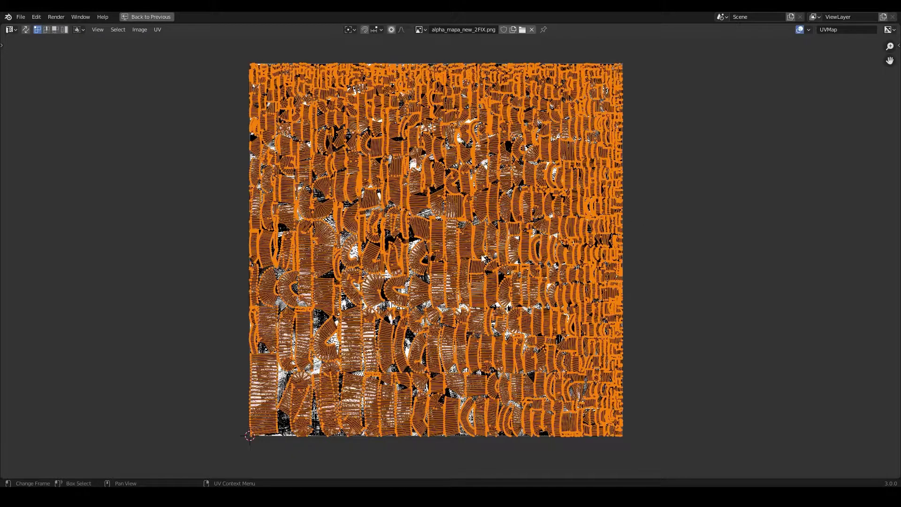
{"action": "key", "text": "ctrl+space"}
Step: Leave the head's Edit Mode, select both shoes and hide them
{"action": "key", "text": "Tab"}
{"action": "middle_click_drag", "start_coordinate": [272, 244], "coordinate": [342, 258]}
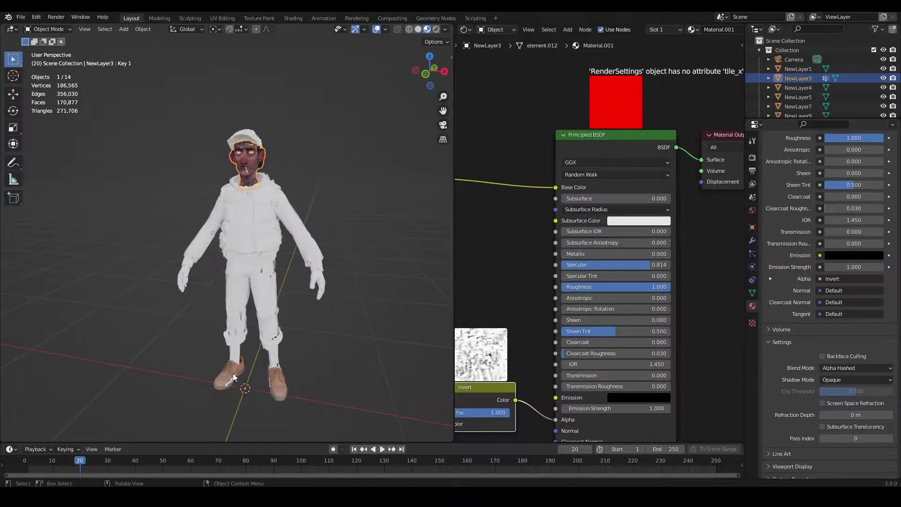
{"action": "left_click", "coordinate": [232, 374]}
{"action": "left_click", "coordinate": [283, 375], "text": "shift"}
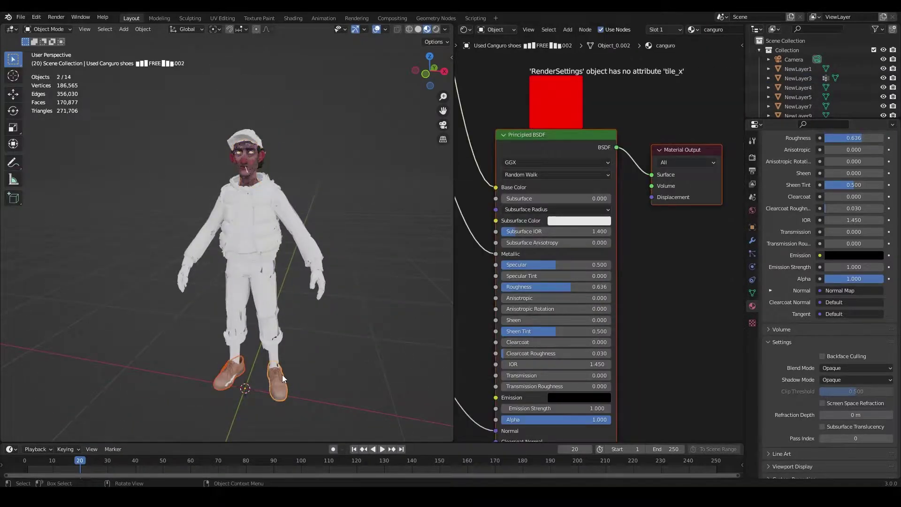
{"action": "key", "text": "h"}
Step: Select all remaining character objects, make the head the active one, and link its material to the others
{"action": "scroll", "coordinate": [296, 234], "scroll_direction": "down", "scroll_amount": 4}
{"action": "key", "text": "a"}
{"action": "scroll", "coordinate": [296, 235], "scroll_direction": "up", "scroll_amount": 2}
{"action": "middle_click_drag", "start_coordinate": [296, 235], "coordinate": [171, 248]}
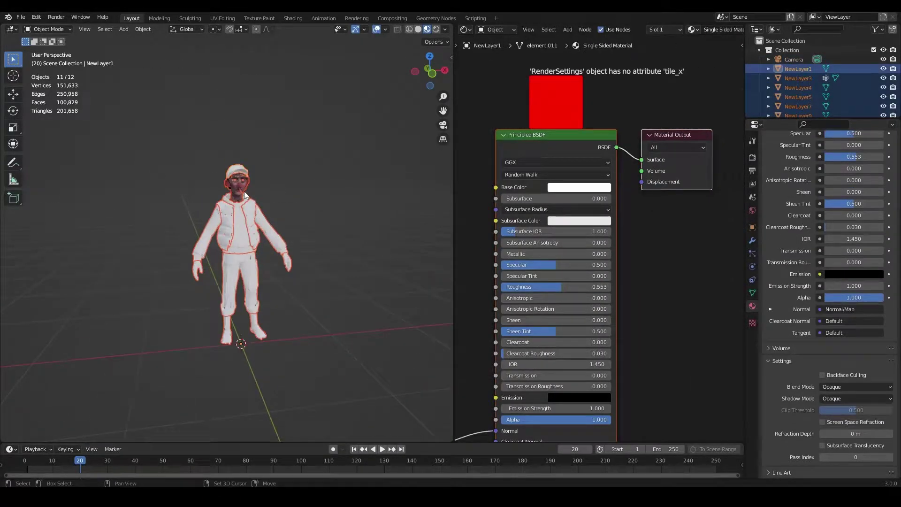
{"action": "scroll", "coordinate": [285, 218], "scroll_direction": "up", "scroll_amount": 5}
{"action": "left_click", "coordinate": [242, 162], "text": "ctrl"}
{"action": "key", "text": "ctrl+l"}
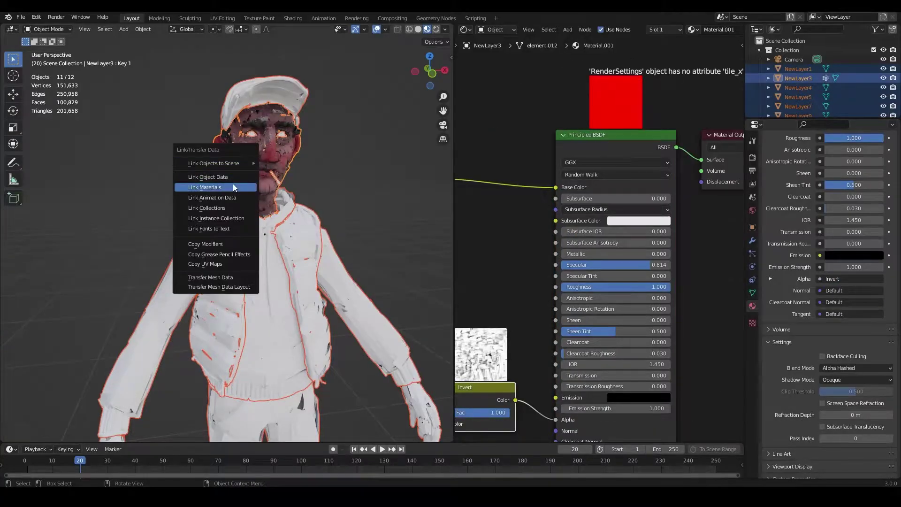
{"action": "left_click", "coordinate": [233, 184]}
Step: Remove the Double Sided Material slot from the vest and the hoodie
{"action": "scroll", "coordinate": [267, 250], "scroll_direction": "up", "scroll_amount": 1}
{"action": "middle_click_drag", "start_coordinate": [297, 246], "coordinate": [267, 249]}
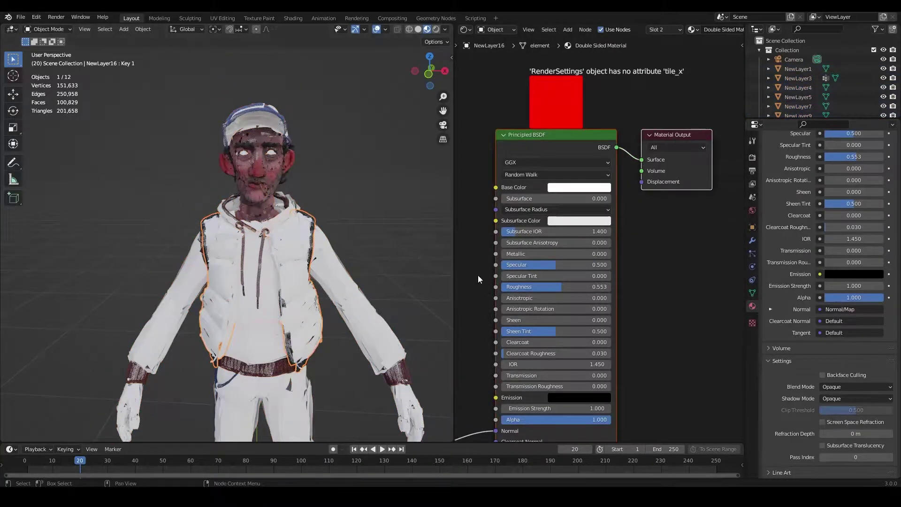
{"action": "scroll", "coordinate": [829, 183], "scroll_direction": "up", "scroll_amount": 12}
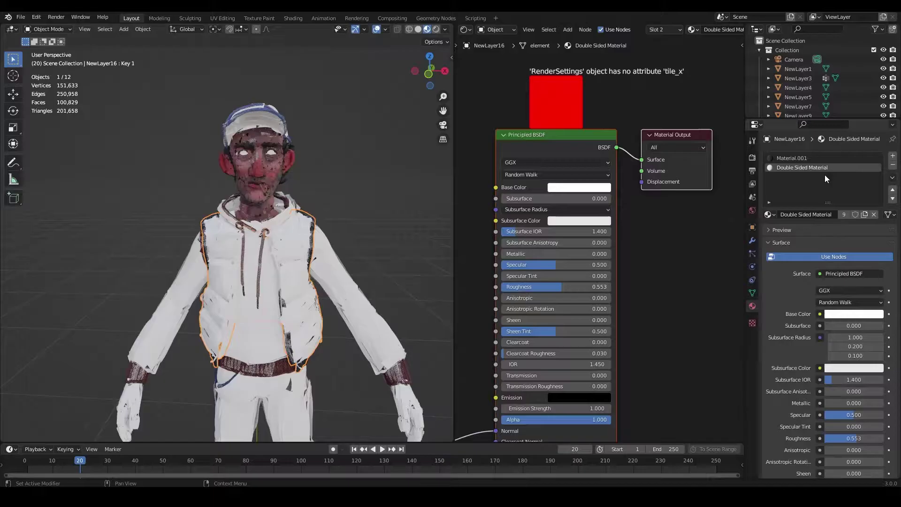
{"action": "left_click", "coordinate": [893, 165]}
{"action": "left_click", "coordinate": [276, 320]}
{"action": "left_click", "coordinate": [893, 164]}
Step: Remove the Double Sided Material slot from the trousers and the first foot
{"action": "scroll", "coordinate": [277, 341], "scroll_direction": "down", "scroll_amount": 2}
{"action": "middle_click_drag", "start_coordinate": [277, 343], "coordinate": [284, 257], "text": "shift"}
{"action": "left_click", "coordinate": [285, 259]}
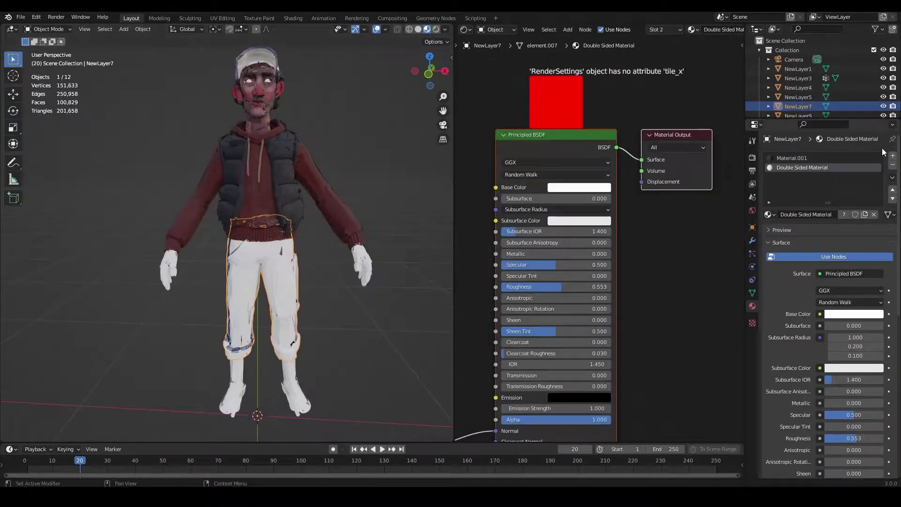
{"action": "left_click", "coordinate": [893, 164]}
{"action": "left_click", "coordinate": [292, 386]}
{"action": "left_click", "coordinate": [893, 164]}
Step: Remove the Double Sided Material slot from the second foot and the first hand
{"action": "left_click", "coordinate": [234, 393]}
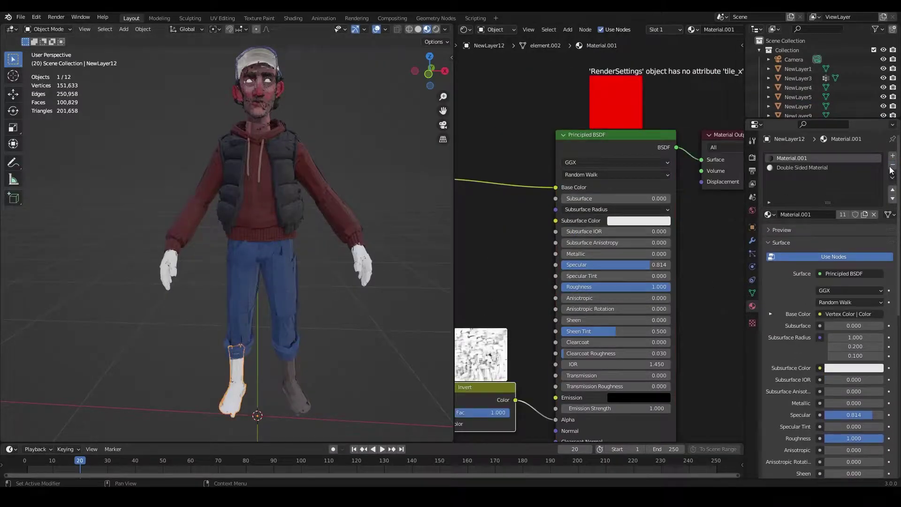
{"action": "left_click", "coordinate": [826, 167]}
{"action": "left_click", "coordinate": [892, 164]}
{"action": "left_click", "coordinate": [363, 266]}
{"action": "left_click", "coordinate": [826, 168]}
{"action": "left_click", "coordinate": [892, 165]}
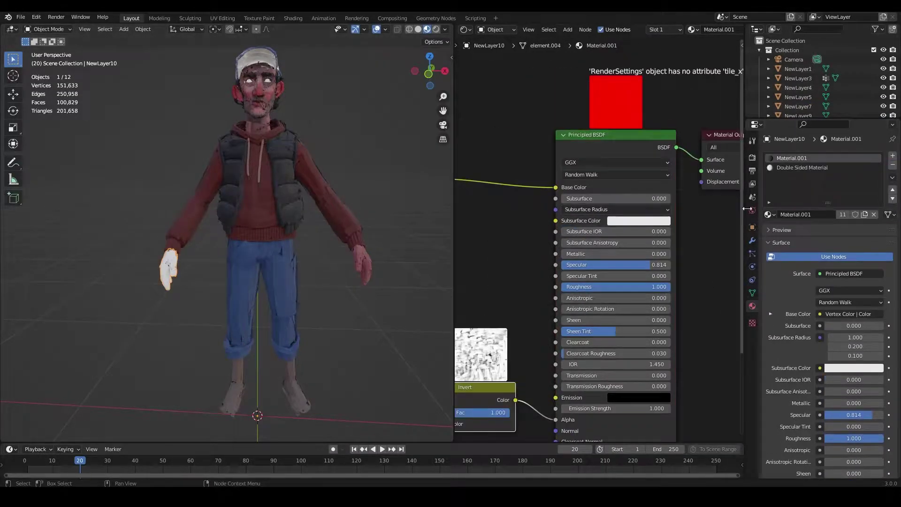
Step: On the remaining hand, undo the mistaken removal of Material.001 and remove the Double Sided Material slot instead
{"action": "left_click", "coordinate": [169, 268]}
{"action": "middle_click_drag", "start_coordinate": [235, 226], "coordinate": [329, 218]}
{"action": "left_click", "coordinate": [334, 219]}
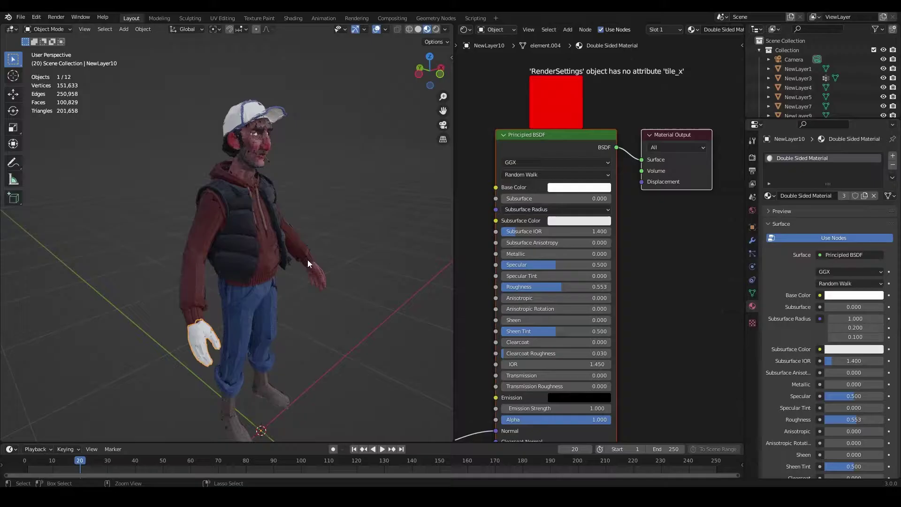
{"action": "scroll", "coordinate": [318, 278], "scroll_direction": "up", "scroll_amount": 1}
{"action": "key", "text": "ctrl+z"}
{"action": "left_click", "coordinate": [812, 167]}
{"action": "left_click", "coordinate": [893, 165]}
Step: Unwrap the hoodie mesh in Edit Mode with Smart UV Project
{"action": "scroll", "coordinate": [253, 74], "scroll_direction": "up", "scroll_amount": 3}
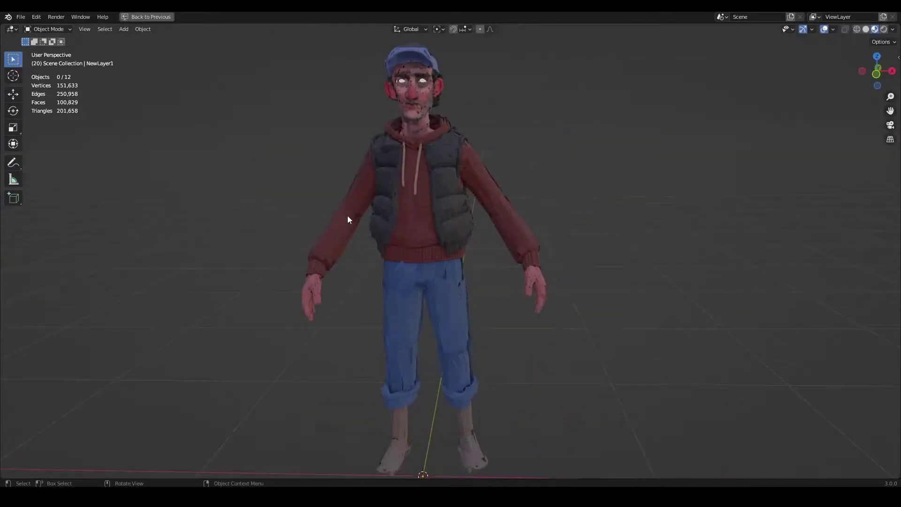
{"action": "middle_click_drag", "start_coordinate": [347, 220], "coordinate": [381, 221]}
{"action": "scroll", "coordinate": [312, 243], "scroll_direction": "up", "scroll_amount": 4}
{"action": "scroll", "coordinate": [483, 228], "scroll_direction": "up", "scroll_amount": 4}
{"action": "middle_click_drag", "start_coordinate": [312, 242], "coordinate": [533, 313], "text": "shift"}
{"action": "scroll", "coordinate": [533, 312], "scroll_direction": "down", "scroll_amount": 3}
{"action": "left_click", "coordinate": [294, 225]}
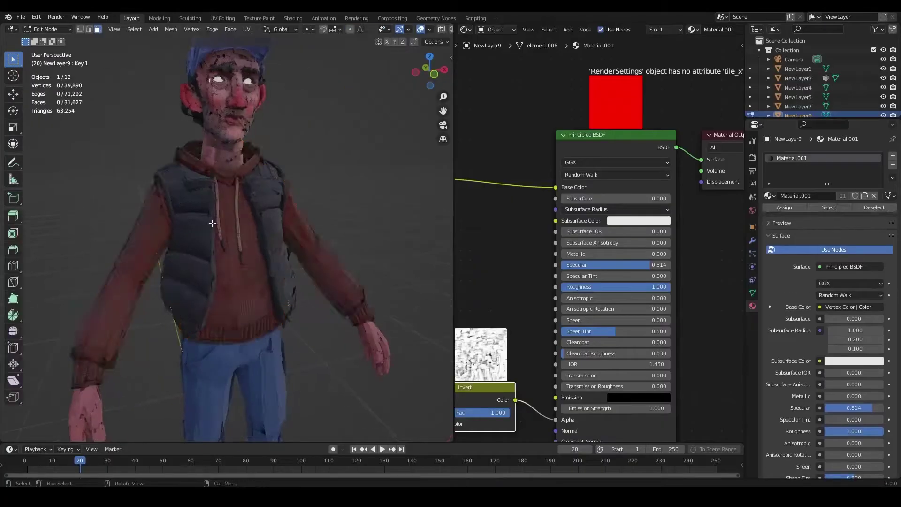
{"action": "key", "text": "Tab"}
{"action": "left_click", "coordinate": [245, 29]}
{"action": "left_click", "coordinate": [280, 54]}
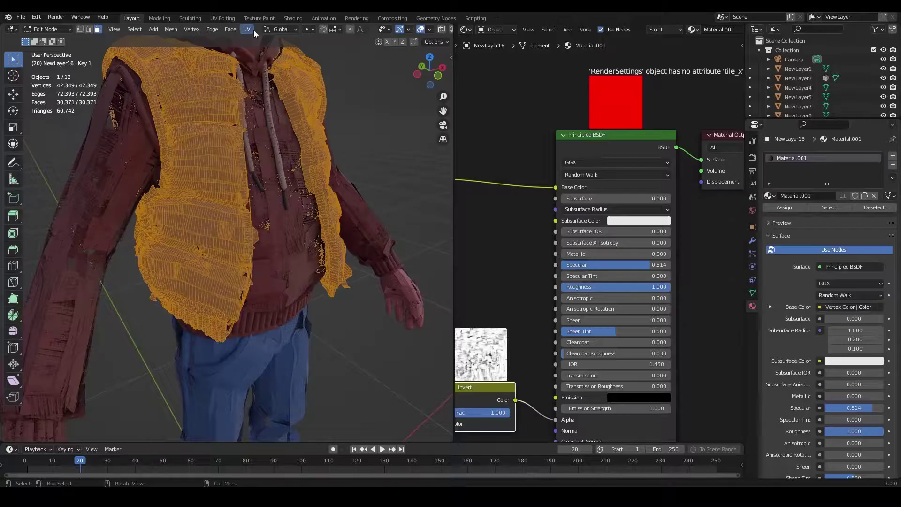
Step: Unwrap all faces of the vest with Smart UV Project, using an island margin of 0, and leave Edit Mode
{"action": "left_click", "coordinate": [246, 29]}
{"action": "left_click", "coordinate": [281, 53]}
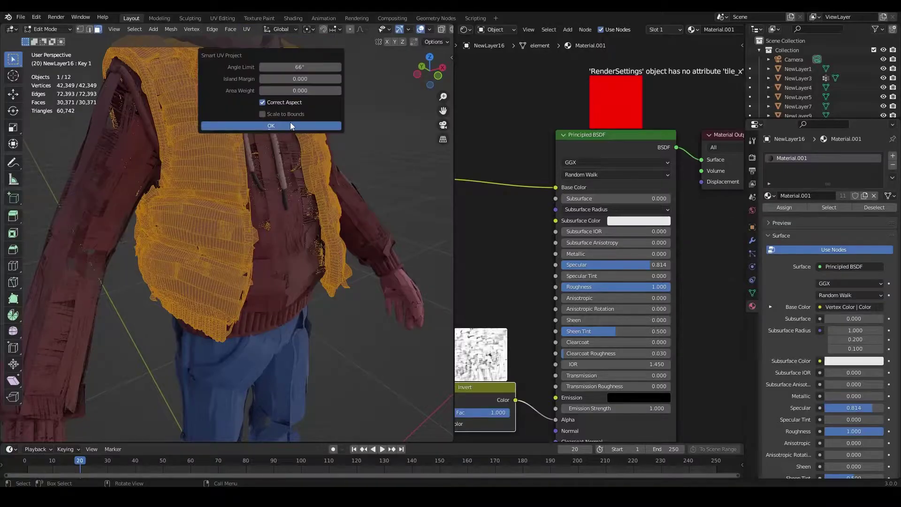
{"action": "left_click", "coordinate": [282, 123]}
{"action": "key", "text": "Tab"}
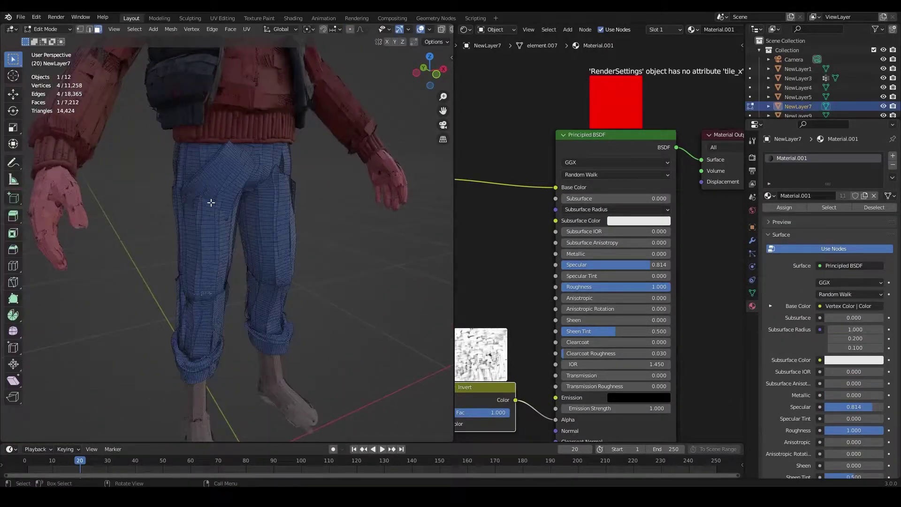
Step: Unwrap the trousers and one bare foot with Smart UV Project
{"action": "key", "text": "Tab"}
{"action": "left_click", "coordinate": [247, 29]}
{"action": "left_click", "coordinate": [281, 54]}
{"action": "left_click", "coordinate": [281, 123]}
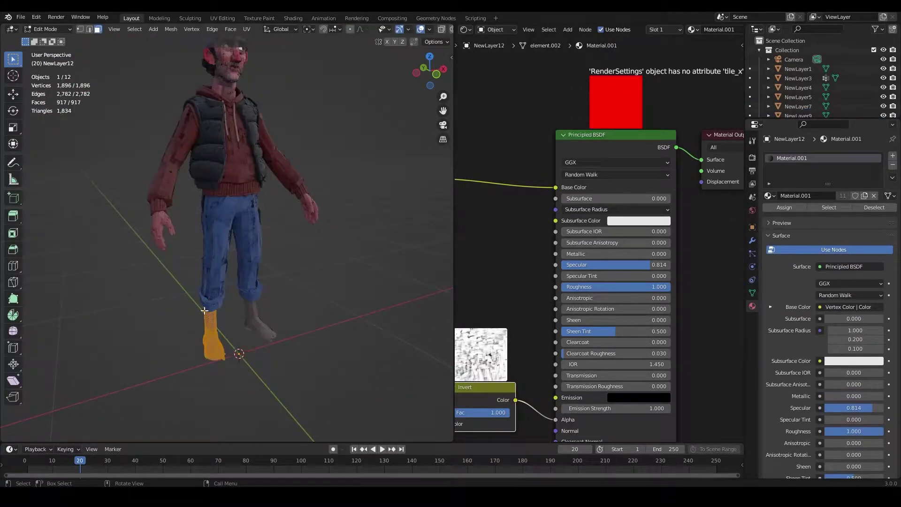
{"action": "left_click", "coordinate": [247, 29]}
{"action": "left_click", "coordinate": [281, 54]}
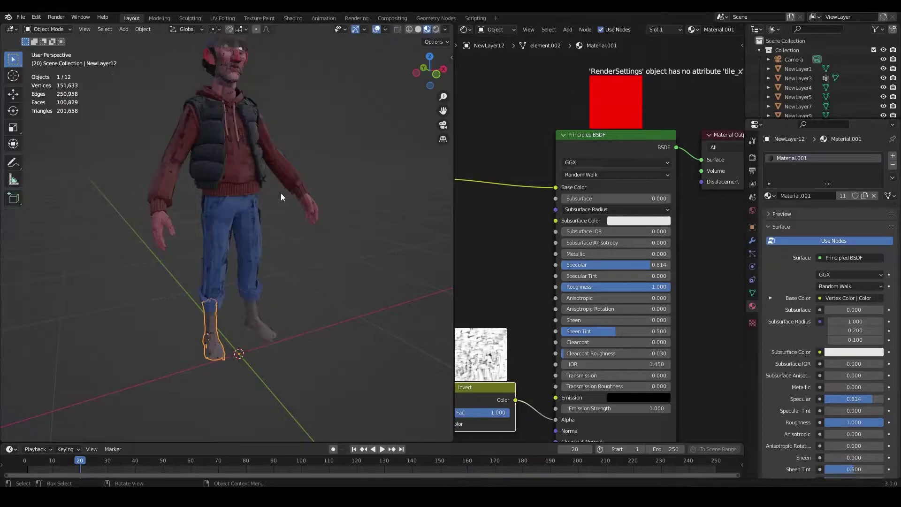
Step: Unwrap all faces of one hand with Smart UV Project, using a 66° angle limit and an island margin of 0
{"action": "left_click", "coordinate": [223, 250]}
{"action": "key", "text": "Tab"}
{"action": "key", "text": "KP_Decimal"}
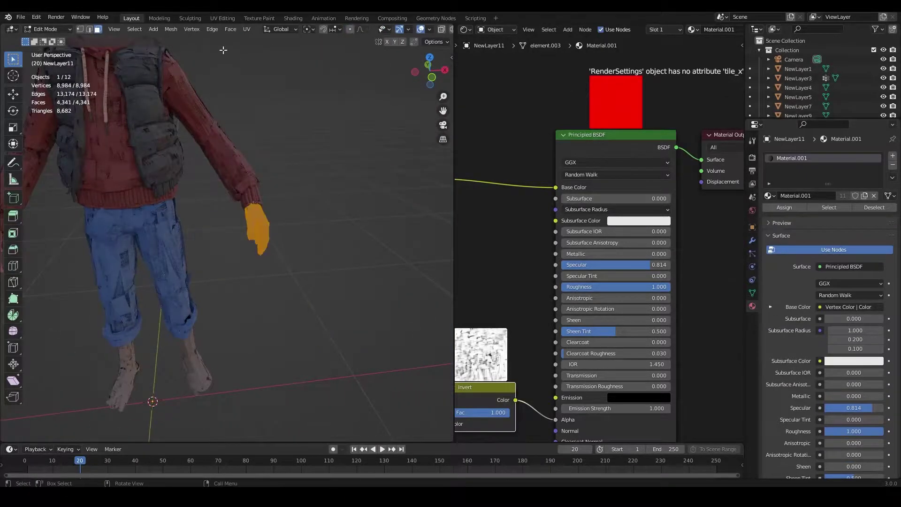
{"action": "left_click", "coordinate": [247, 29]}
{"action": "left_click", "coordinate": [281, 53]}
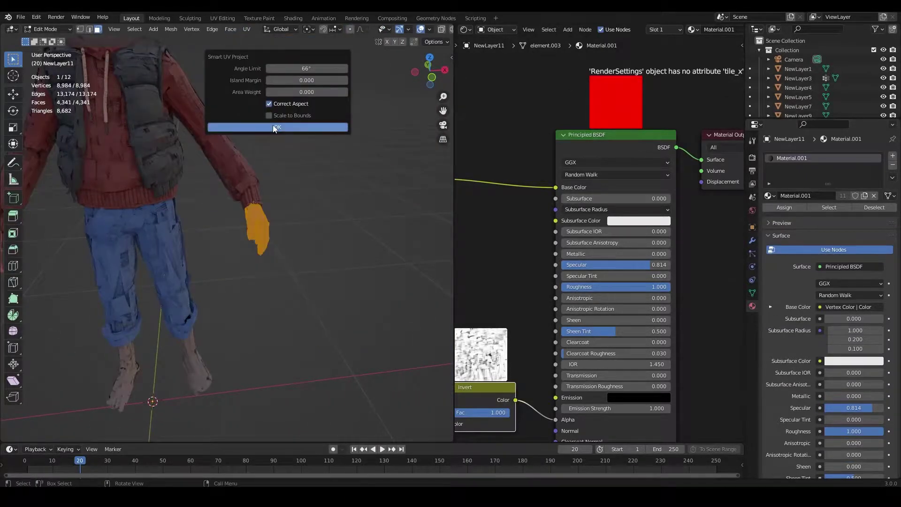
{"action": "left_click", "coordinate": [268, 129]}
{"action": "key", "text": "Tab"}
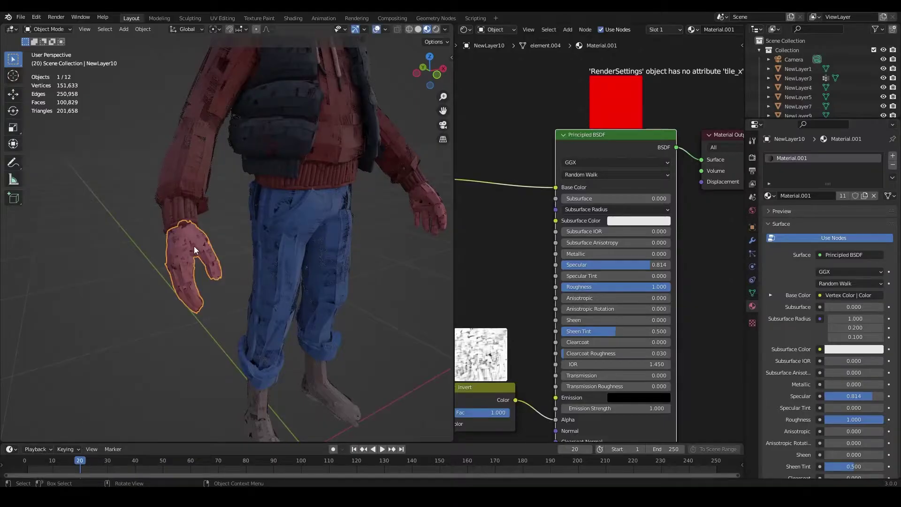
Step: Switch the character's right hand to Vertex Paint mode
{"action": "scroll", "coordinate": [733, 195], "scroll_direction": "down", "scroll_amount": 5}
{"action": "scroll", "coordinate": [554, 191], "scroll_direction": "up", "scroll_amount": 3}
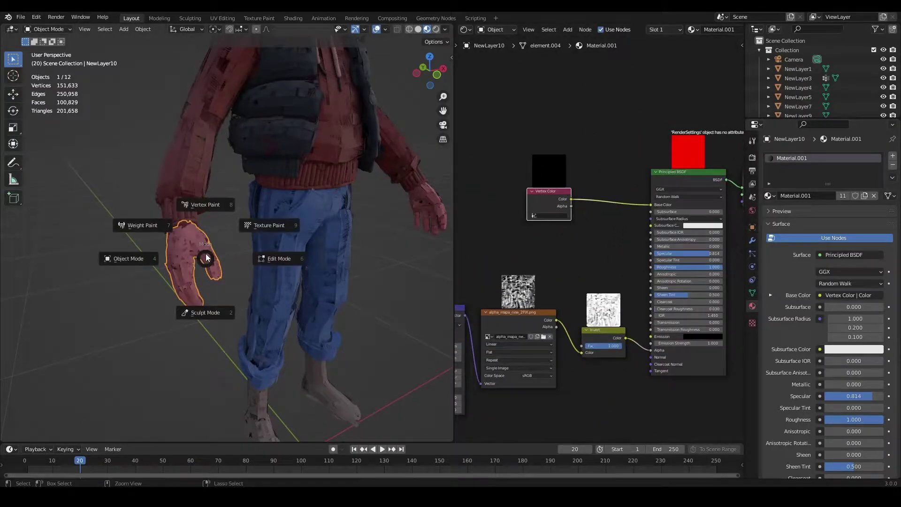
{"action": "left_click", "coordinate": [205, 205]}
{"action": "scroll", "coordinate": [206, 258], "scroll_direction": "up", "scroll_amount": 5}
{"action": "scroll", "coordinate": [282, 329], "scroll_direction": "down", "scroll_amount": 3}
{"action": "middle_click_drag", "start_coordinate": [280, 354], "coordinate": [262, 343], "text": "shift"}
{"action": "scroll", "coordinate": [262, 343], "scroll_direction": "down", "scroll_amount": 4}
{"action": "key", "text": "ctrl+Tab"}
{"action": "left_click", "coordinate": [210, 198]}
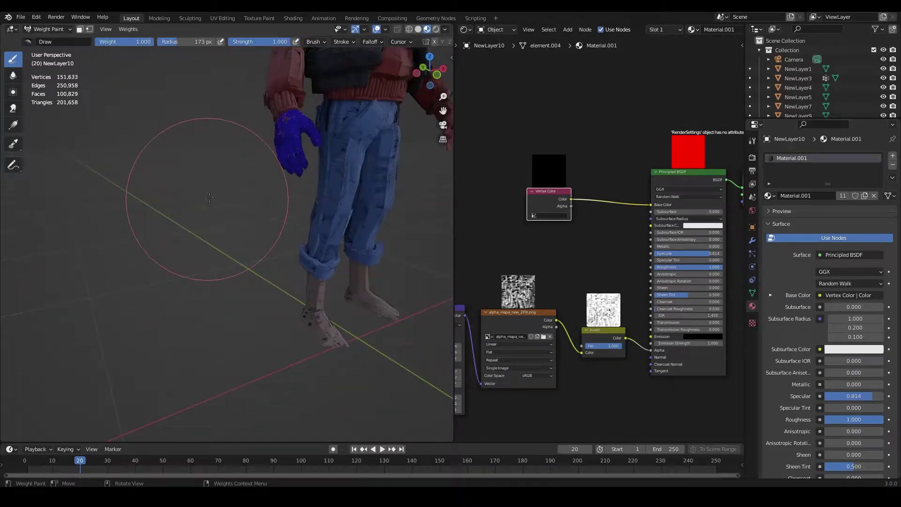
{"action": "middle_click_drag", "start_coordinate": [292, 123], "coordinate": [264, 218], "text": "shift"}
{"action": "key", "text": "ctrl+Tab"}
{"action": "left_click", "coordinate": [205, 215]}
{"action": "scroll", "coordinate": [262, 245], "scroll_direction": "up", "scroll_amount": 4}
{"action": "scroll", "coordinate": [260, 240], "scroll_direction": "up", "scroll_amount": 4}
{"action": "key", "text": "ctrl+Tab"}
{"action": "left_click", "coordinate": [244, 155]}
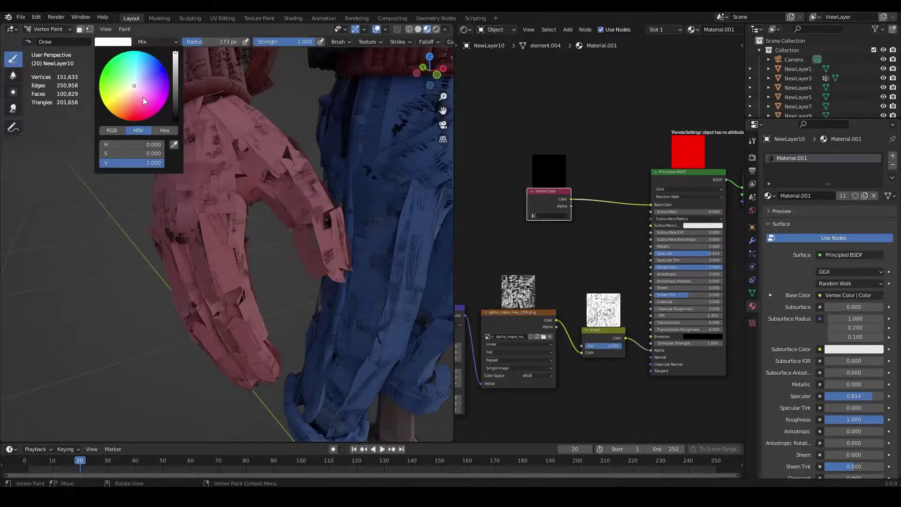
Step: Paint a red tint over the right hand's fingertips, lowering the brush strength to 0.659 and then 0.348
{"action": "left_click_drag", "start_coordinate": [296, 43], "coordinate": [253, 43]}
{"action": "scroll", "coordinate": [296, 220], "scroll_direction": "down", "scroll_amount": 1}
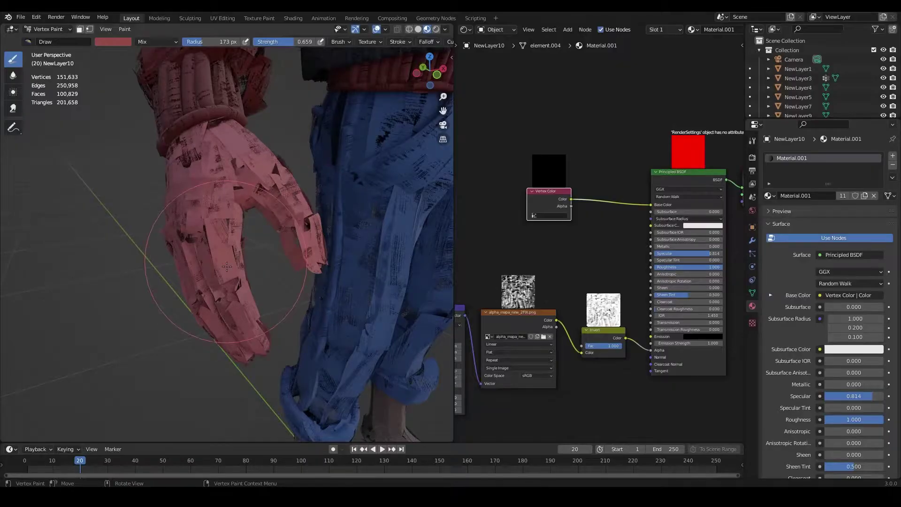
{"action": "middle_click_drag", "start_coordinate": [227, 266], "coordinate": [262, 249]}
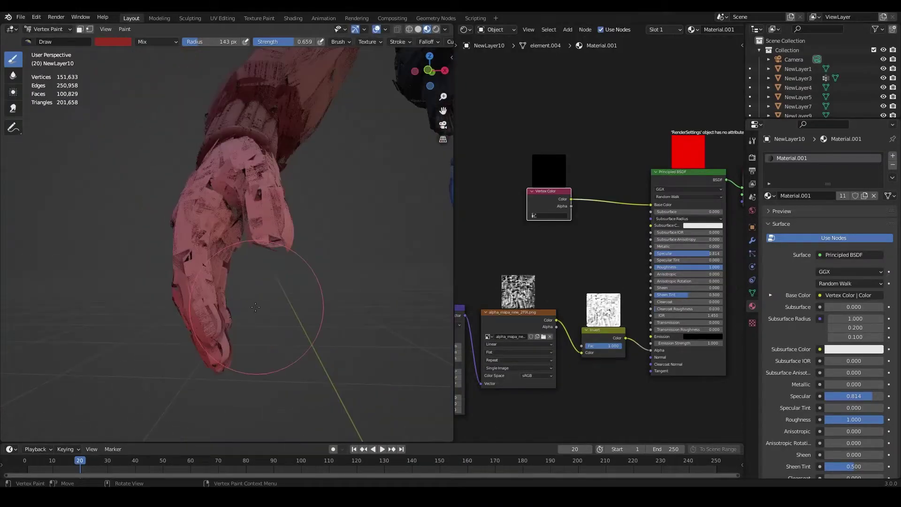
{"action": "middle_click_drag", "start_coordinate": [255, 307], "coordinate": [250, 282]}
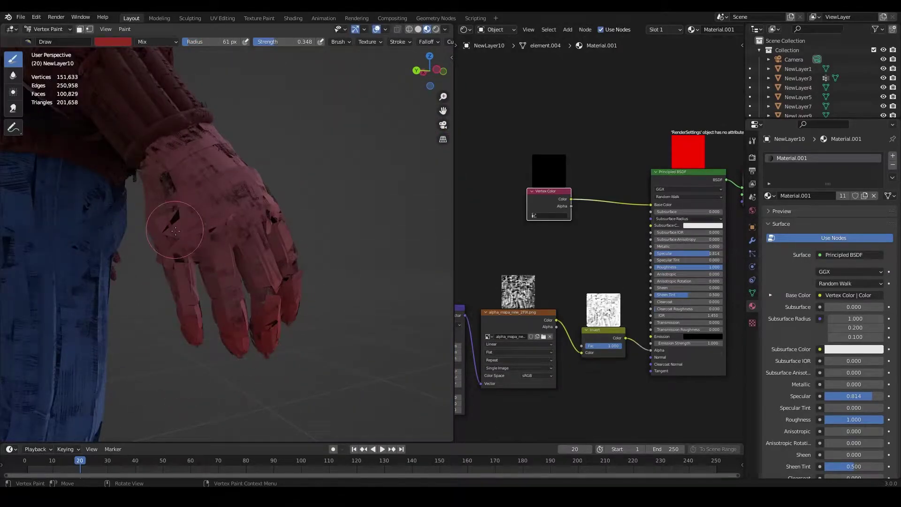
{"action": "middle_click_drag", "start_coordinate": [175, 230], "coordinate": [343, 235]}
{"action": "scroll", "coordinate": [297, 282], "scroll_direction": "down", "scroll_amount": 3}
{"action": "scroll", "coordinate": [228, 215], "scroll_direction": "down", "scroll_amount": 1}
{"action": "scroll", "coordinate": [282, 253], "scroll_direction": "down", "scroll_amount": 4}
{"action": "middle_click_drag", "start_coordinate": [301, 263], "coordinate": [243, 315]}
{"action": "scroll", "coordinate": [238, 287], "scroll_direction": "up", "scroll_amount": 4}
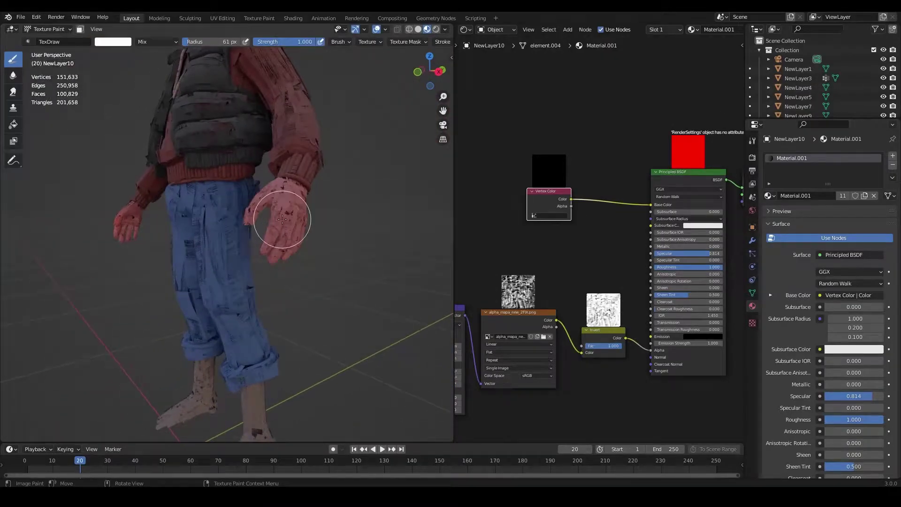
Step: Change from Texture Paint to Vertex Paint mode for working on the other hand
{"action": "key", "text": "ctrl+Tab"}
{"action": "left_click", "coordinate": [289, 173]}
{"action": "scroll", "coordinate": [292, 238], "scroll_direction": "up", "scroll_amount": 5}
{"action": "middle_click_drag", "start_coordinate": [291, 238], "coordinate": [127, 223], "text": "shift"}
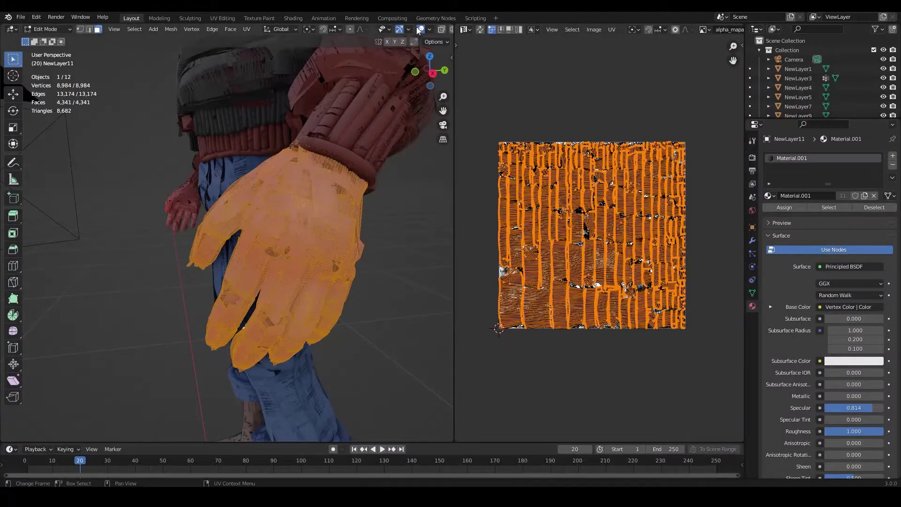
Step: Scale each hand's UV islands over the brush-stroke alpha texture with the viewport overlays hidden
{"action": "left_click", "coordinate": [419, 31]}
{"action": "key", "text": "s"}
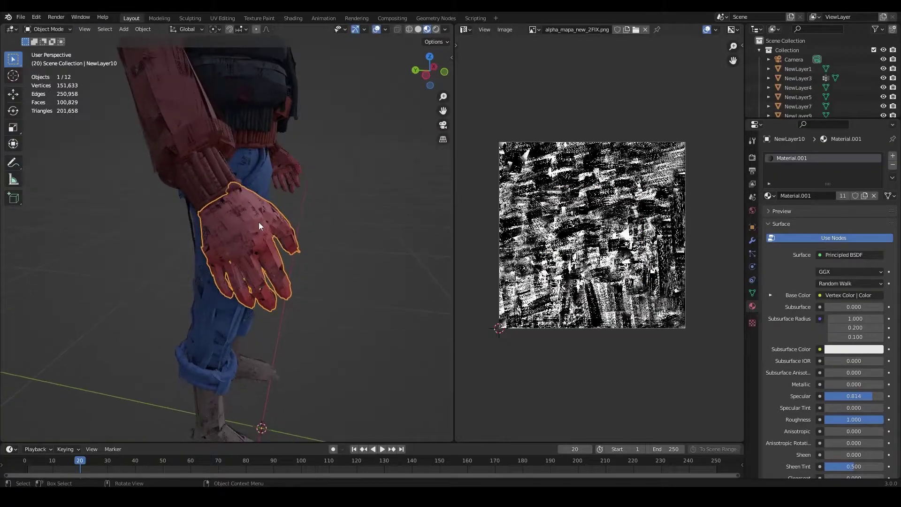
{"action": "key", "text": "Tab"}
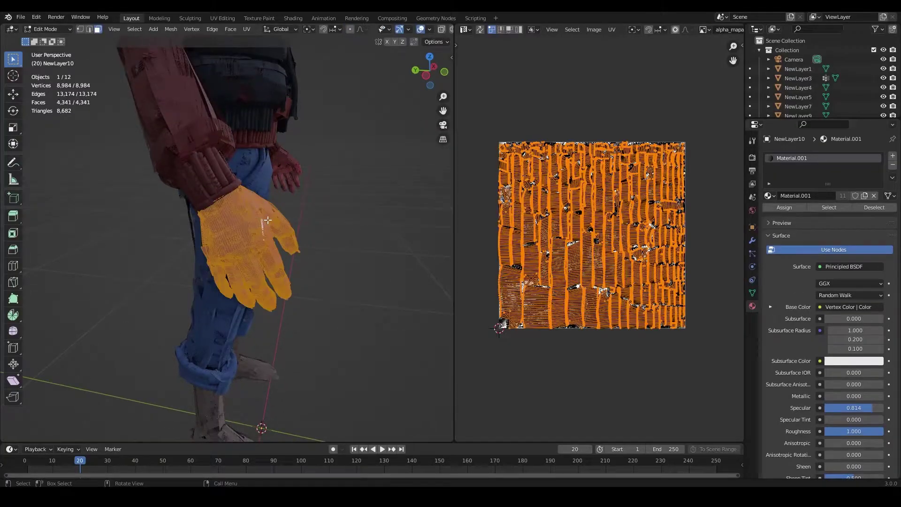
{"action": "scroll", "coordinate": [262, 226], "scroll_direction": "up", "scroll_amount": 4}
{"action": "left_click", "coordinate": [420, 30]}
{"action": "key", "text": "s"}
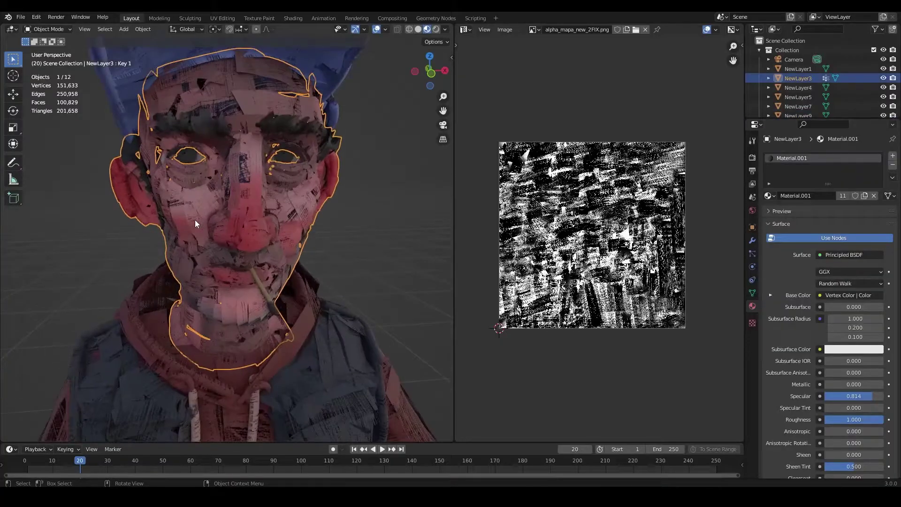
Step: Put the head in Vertex Paint mode and tint the jaw and chin grey-blue with an 83 px brush, lowering the strength to 0.111
{"action": "mouse_move", "coordinate": [196, 224]}
{"action": "middle_mouse_down"}
{"action": "mouse_move", "coordinate": [277, 241]}
{"action": "mouse_move", "coordinate": [305, 230]}
{"action": "middle_mouse_up"}
{"action": "key", "text": "ctrl+Tab"}
{"action": "left_click", "coordinate": [243, 126]}
{"action": "scroll", "coordinate": [230, 197], "scroll_direction": "up", "scroll_amount": 3}
{"action": "middle_click_drag", "start_coordinate": [230, 197], "coordinate": [190, 205]}
{"action": "scroll", "coordinate": [190, 204], "scroll_direction": "down", "scroll_amount": 3}
{"action": "right_click", "coordinate": [248, 227]}
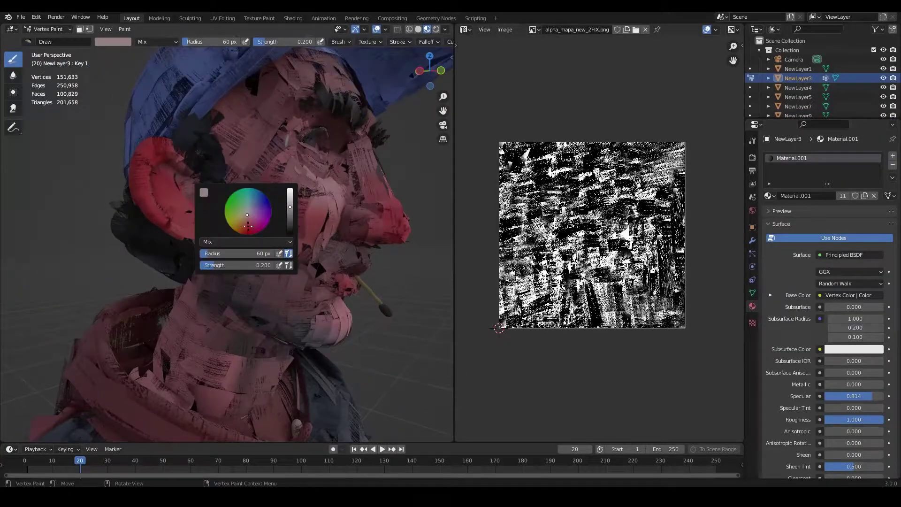
{"action": "middle_click_drag", "start_coordinate": [330, 215], "coordinate": [270, 257]}
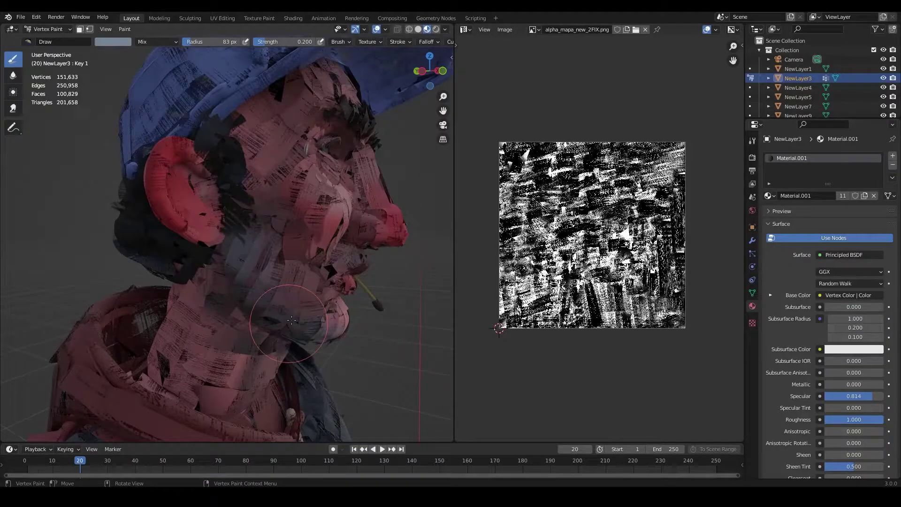
{"action": "middle_click_drag", "start_coordinate": [244, 122], "coordinate": [169, 266]}
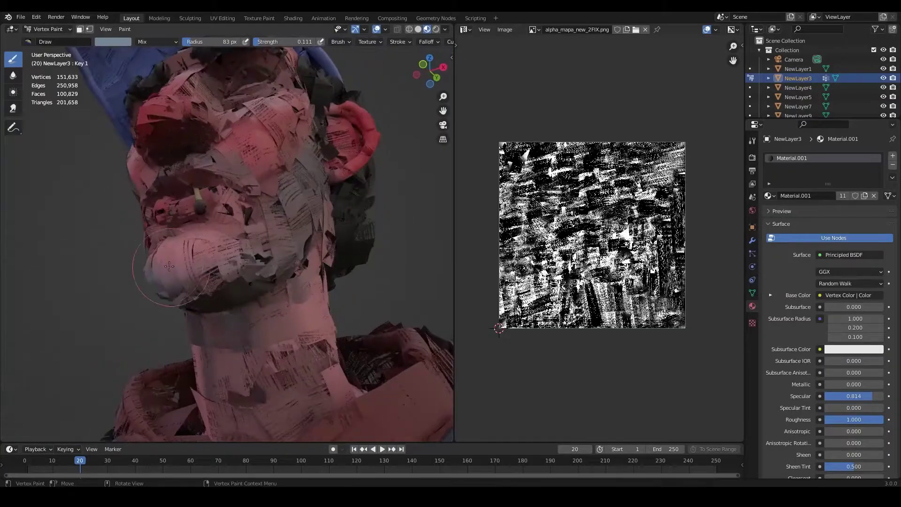
Step: Deepen the jaw and upper neck with a stronger blue, using an 82 px brush at 0.052 strength
{"action": "mouse_move", "coordinate": [267, 241]}
{"action": "middle_mouse_down"}
{"action": "mouse_move", "coordinate": [290, 272]}
{"action": "mouse_move", "coordinate": [290, 177]}
{"action": "mouse_move", "coordinate": [355, 202]}
{"action": "mouse_move", "coordinate": [300, 195]}
{"action": "mouse_move", "coordinate": [243, 282]}
{"action": "mouse_move", "coordinate": [271, 254]}
{"action": "mouse_move", "coordinate": [264, 273]}
{"action": "middle_mouse_up"}
{"action": "key", "text": "bracketleft"}
{"action": "key", "text": "bracketleft"}
{"action": "key", "text": "f"}
{"action": "right_click", "coordinate": [272, 253]}
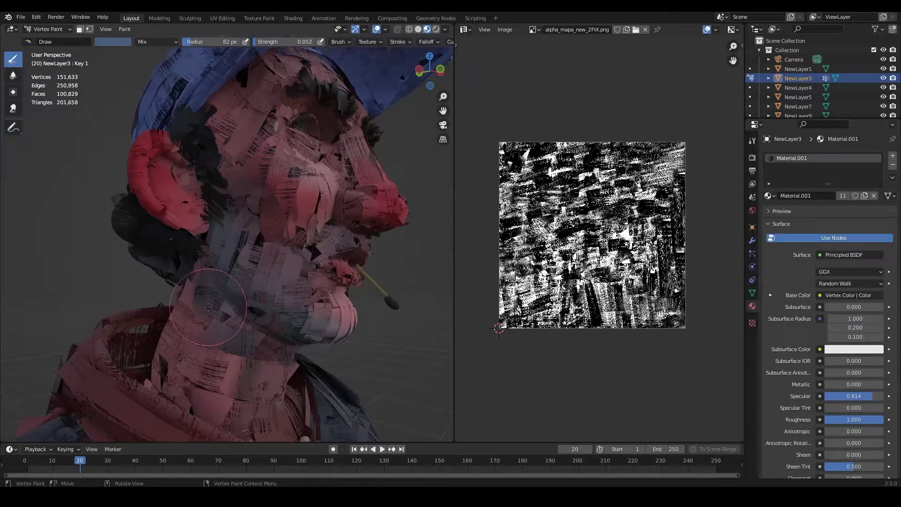
{"action": "mouse_move", "coordinate": [208, 308]}
{"action": "middle_mouse_down"}
{"action": "mouse_move", "coordinate": [129, 277]}
{"action": "mouse_move", "coordinate": [127, 268]}
{"action": "middle_mouse_up"}
Step: Shade around the eyes with a dark purple, using a 58 px brush and raising the strength from 0.052 to 0.170
{"action": "key", "text": "f"}
{"action": "mouse_move", "coordinate": [275, 235]}
{"action": "middle_mouse_down"}
{"action": "mouse_move", "coordinate": [328, 230]}
{"action": "mouse_move", "coordinate": [283, 249]}
{"action": "mouse_move", "coordinate": [282, 279]}
{"action": "mouse_move", "coordinate": [242, 258]}
{"action": "mouse_move", "coordinate": [202, 254]}
{"action": "middle_mouse_up"}
{"action": "scroll", "coordinate": [282, 279], "scroll_direction": "up", "scroll_amount": 3}
{"action": "right_click", "coordinate": [215, 138]}
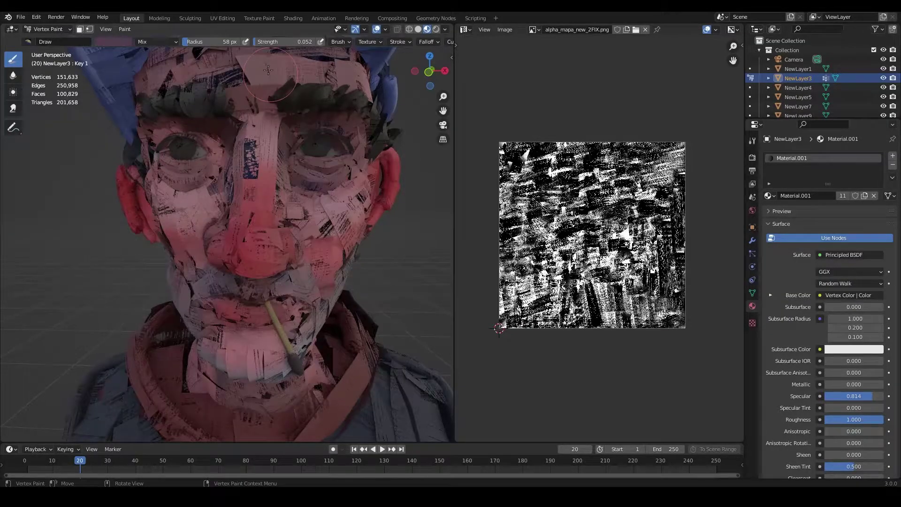
{"action": "middle_click_drag", "start_coordinate": [154, 180], "coordinate": [202, 156]}
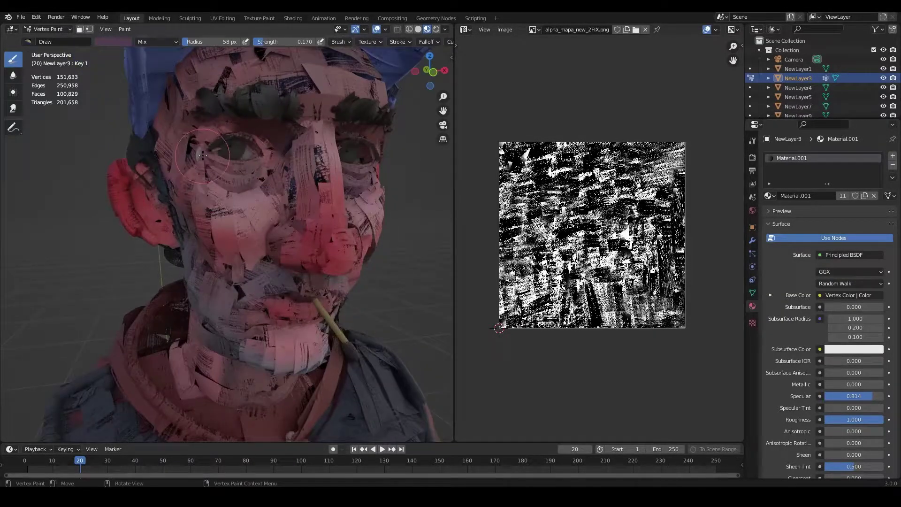
{"action": "middle_click_drag", "start_coordinate": [267, 171], "coordinate": [340, 181]}
{"action": "scroll", "coordinate": [206, 144], "scroll_direction": "up", "scroll_amount": 1}
{"action": "scroll", "coordinate": [202, 169], "scroll_direction": "down", "scroll_amount": 2}
{"action": "scroll", "coordinate": [322, 240], "scroll_direction": "down", "scroll_amount": 4}
{"action": "scroll", "coordinate": [322, 240], "scroll_direction": "up", "scroll_amount": 3}
{"action": "middle_click_drag", "start_coordinate": [320, 240], "coordinate": [292, 246]}
{"action": "scroll", "coordinate": [147, 235], "scroll_direction": "down", "scroll_amount": 3}
{"action": "middle_click_drag", "start_coordinate": [223, 229], "coordinate": [196, 191]}
{"action": "scroll", "coordinate": [147, 230], "scroll_direction": "up", "scroll_amount": 2}
{"action": "scroll", "coordinate": [197, 190], "scroll_direction": "up", "scroll_amount": 3}
Step: Adjust the brush colour and size, touch up the sides of the head, and leave Vertex Paint mode
{"action": "left_click", "coordinate": [113, 41]}
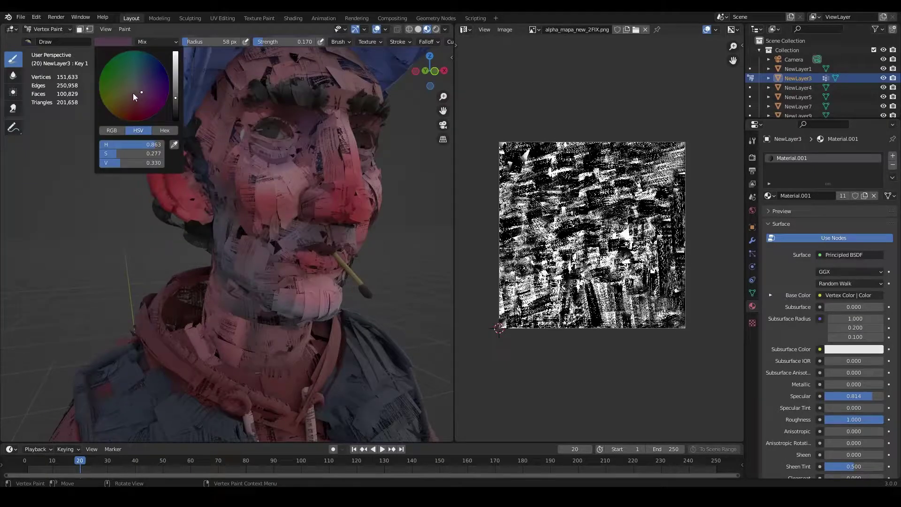
{"action": "key", "text": "f"}
{"action": "left_click", "coordinate": [226, 173]}
{"action": "left_click_drag", "start_coordinate": [181, 172], "coordinate": [174, 185]}
{"action": "middle_click_drag", "start_coordinate": [263, 188], "coordinate": [145, 195]}
{"action": "left_click_drag", "start_coordinate": [319, 157], "coordinate": [326, 169]}
{"action": "scroll", "coordinate": [254, 212], "scroll_direction": "down", "scroll_amount": 3}
{"action": "mouse_move", "coordinate": [319, 188]}
{"action": "middle_mouse_down"}
{"action": "mouse_move", "coordinate": [255, 211]}
{"action": "mouse_move", "coordinate": [296, 234]}
{"action": "middle_mouse_up"}
{"action": "key", "text": "ctrl+Tab"}
Step: Select the trousers and add an Image Texture node to their material
{"action": "left_click", "coordinate": [752, 293]}
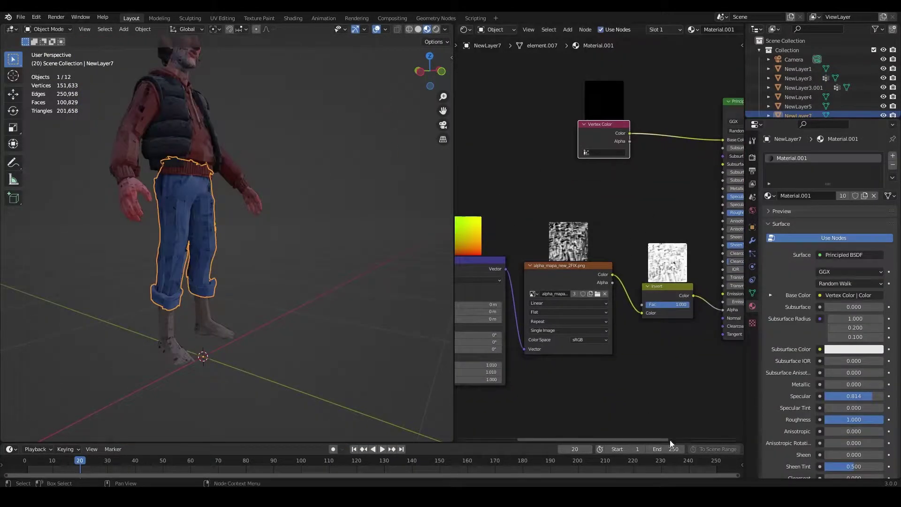
{"action": "scroll", "coordinate": [643, 399], "scroll_direction": "down", "scroll_amount": 1}
{"action": "key", "text": "shift+a"}
{"action": "left_click", "coordinate": [628, 381]}
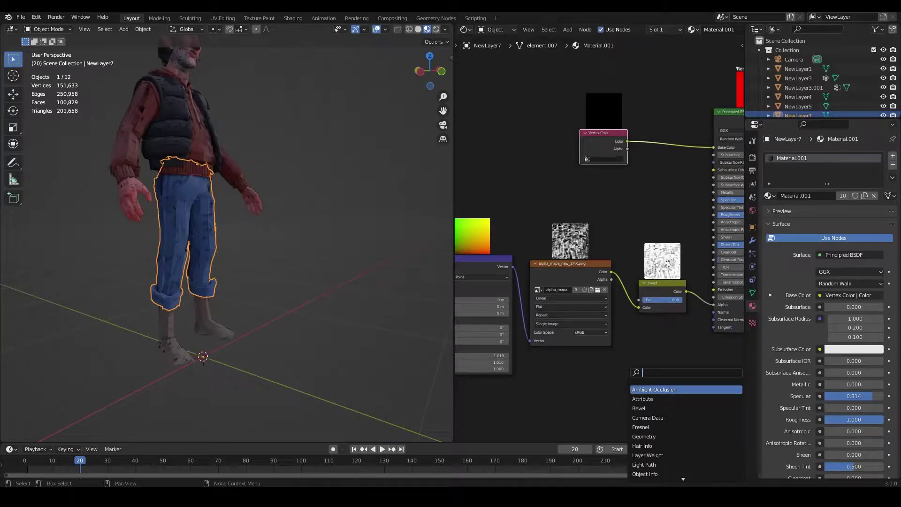
{"action": "key", "text": "Return"}
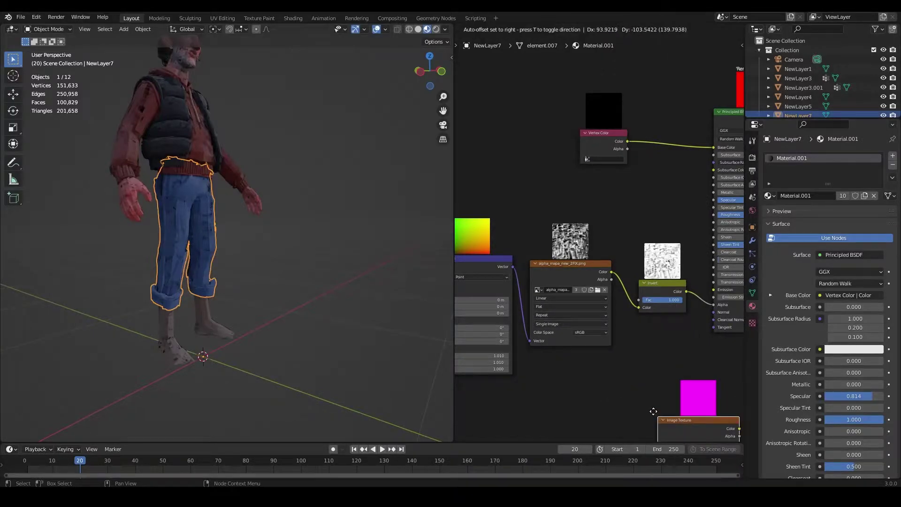
{"action": "left_click", "coordinate": [473, 110]}
Step: Load pants.png into the new Image Texture node and place it above the Vertex Color node
{"action": "middle_click_drag", "start_coordinate": [551, 203], "coordinate": [608, 284]}
{"action": "scroll", "coordinate": [606, 282], "scroll_direction": "up", "scroll_amount": 4}
{"action": "left_click", "coordinate": [523, 217]}
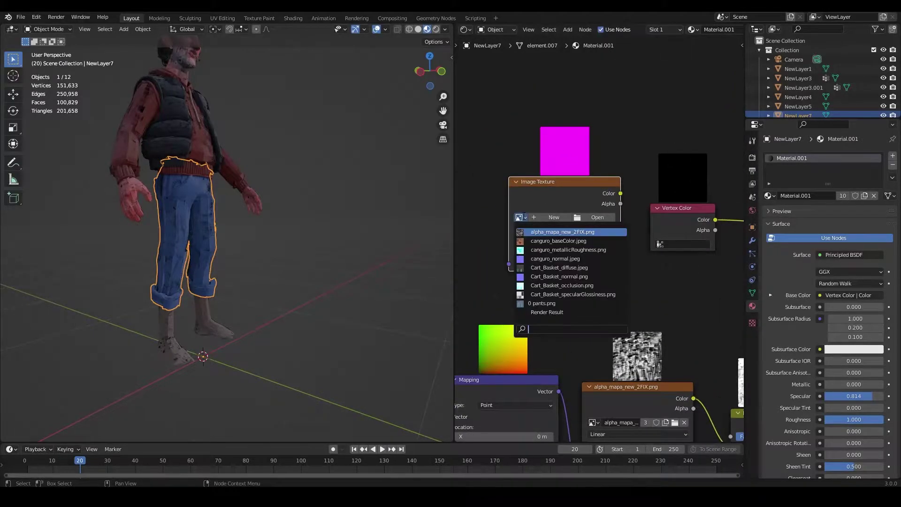
{"action": "left_click", "coordinate": [555, 304]}
{"action": "middle_click_drag", "start_coordinate": [679, 323], "coordinate": [542, 270]}
{"action": "scroll", "coordinate": [542, 270], "scroll_direction": "down", "scroll_amount": 3}
{"action": "left_click_drag", "start_coordinate": [566, 174], "coordinate": [580, 244]}
{"action": "left_click_drag", "start_coordinate": [494, 155], "coordinate": [559, 102]}
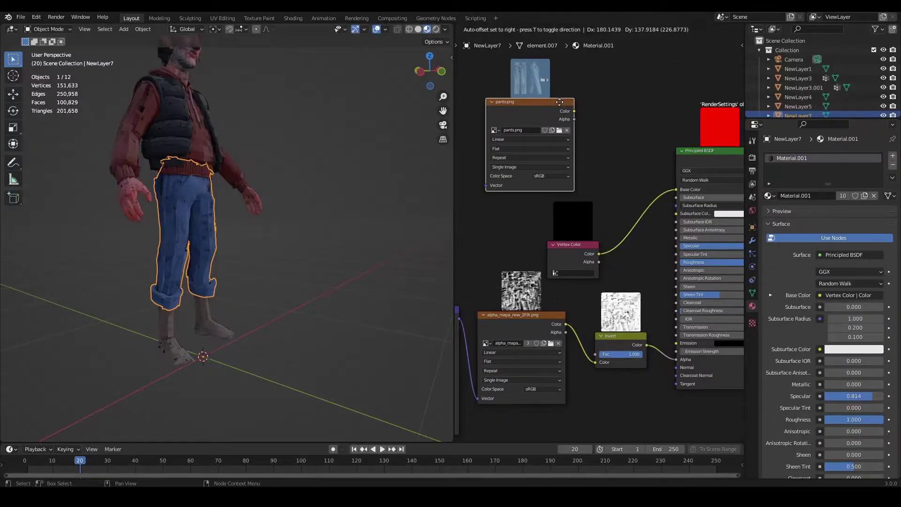
Step: Give the trousers their own material named pants, with the pants.png colour connected to Base Color
{"action": "left_click_drag", "start_coordinate": [679, 190], "coordinate": [679, 191]}
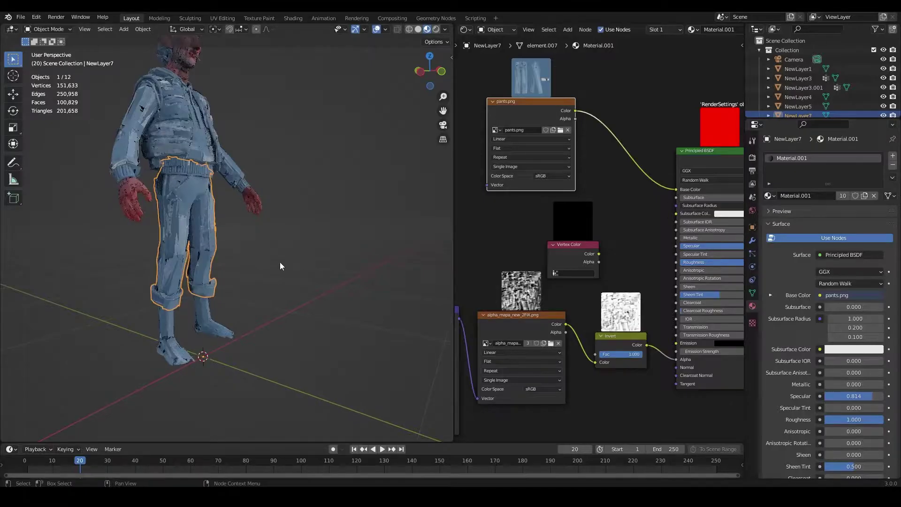
{"action": "key", "text": "ctrl+z"}
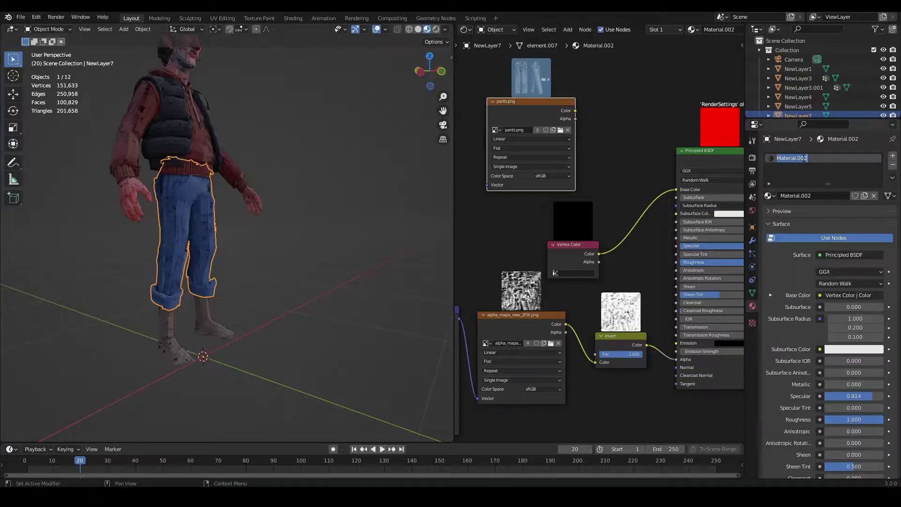
{"action": "left_click_drag", "start_coordinate": [676, 191], "coordinate": [677, 191]}
{"action": "scroll", "coordinate": [301, 244], "scroll_direction": "up", "scroll_amount": 3}
{"action": "middle_click_drag", "start_coordinate": [339, 255], "coordinate": [263, 232]}
{"action": "scroll", "coordinate": [263, 232], "scroll_direction": "down", "scroll_amount": 1}
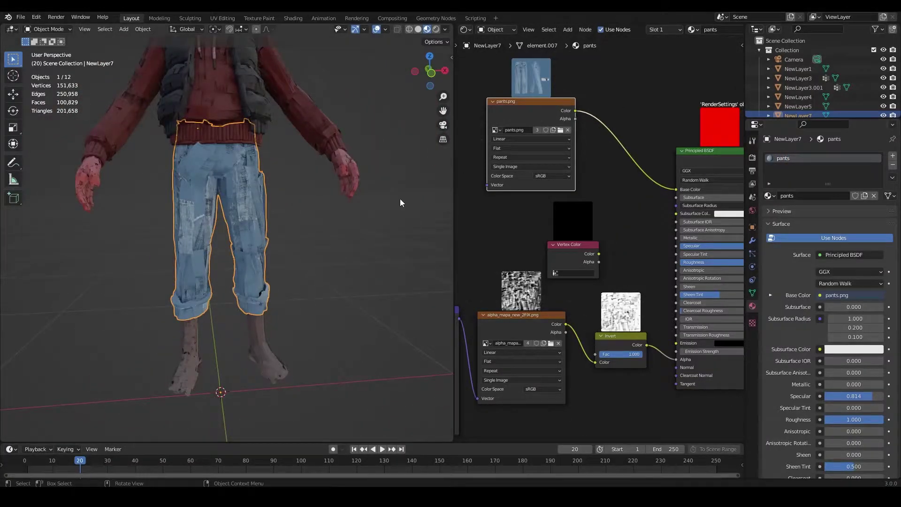
{"action": "scroll", "coordinate": [401, 203], "scroll_direction": "up", "scroll_amount": 2}
{"action": "scroll", "coordinate": [826, 329], "scroll_direction": "down", "scroll_amount": 5}
Step: Add a UV map named project to the trousers and make room for a node beside the pants.png texture
{"action": "left_click", "coordinate": [753, 293]}
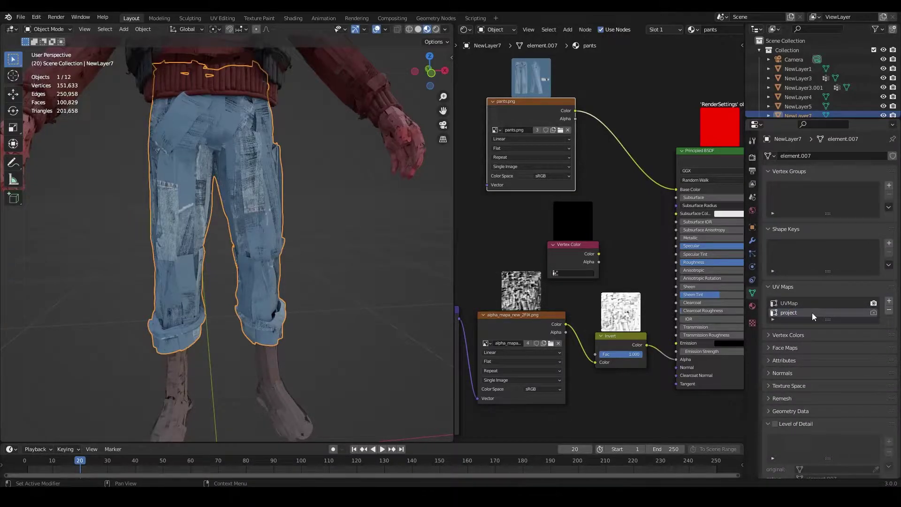
{"action": "scroll", "coordinate": [602, 256], "scroll_direction": "down", "scroll_amount": 3}
{"action": "left_click_drag", "start_coordinate": [577, 157], "coordinate": [593, 154]}
{"action": "middle_click_drag", "start_coordinate": [520, 171], "coordinate": [559, 201]}
Step: Add a UV Map node set to project and connect it to the Vector input of the pants.png texture
{"action": "key", "text": "shift+a"}
{"action": "left_click", "coordinate": [560, 201]}
{"action": "type", "text": "uv"}
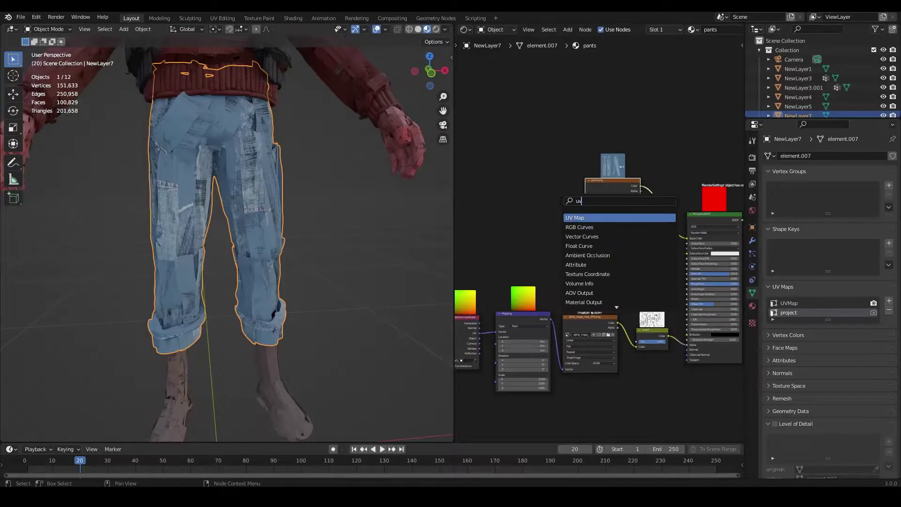
{"action": "key", "text": "Return"}
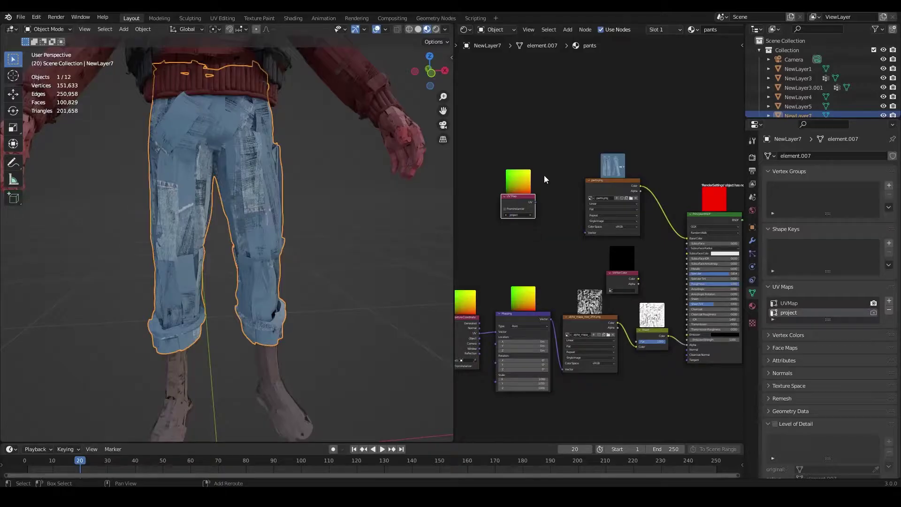
{"action": "scroll", "coordinate": [544, 179], "scroll_direction": "up", "scroll_amount": 4}
{"action": "left_click_drag", "start_coordinate": [641, 255], "coordinate": [640, 252]}
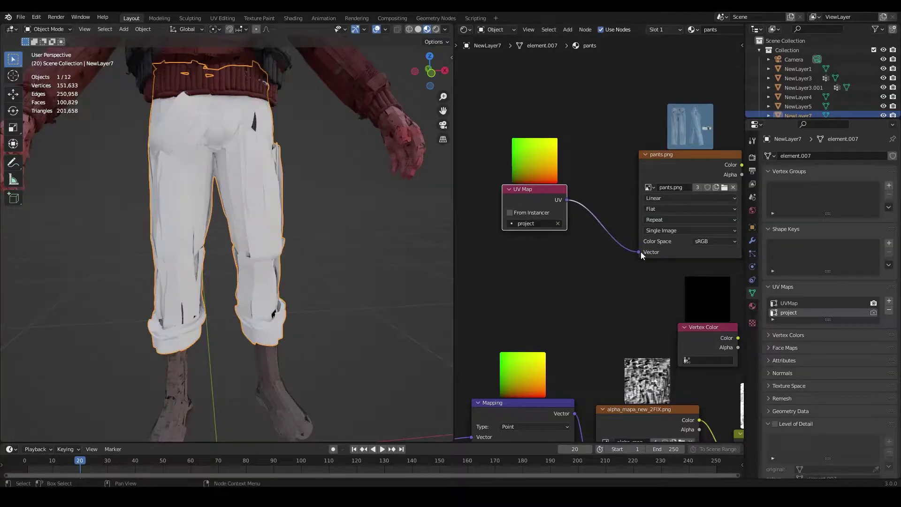
Step: Enter Edit Mode on the trousers with all faces selected and show their UVs over pants.png in the UV Editor
{"action": "scroll", "coordinate": [334, 219], "scroll_direction": "down", "scroll_amount": 2}
{"action": "key", "text": "Tab"}
{"action": "scroll", "coordinate": [294, 196], "scroll_direction": "down", "scroll_amount": 2}
{"action": "left_click", "coordinate": [465, 30]}
{"action": "left_click", "coordinate": [486, 77]}
{"action": "key", "text": "a"}
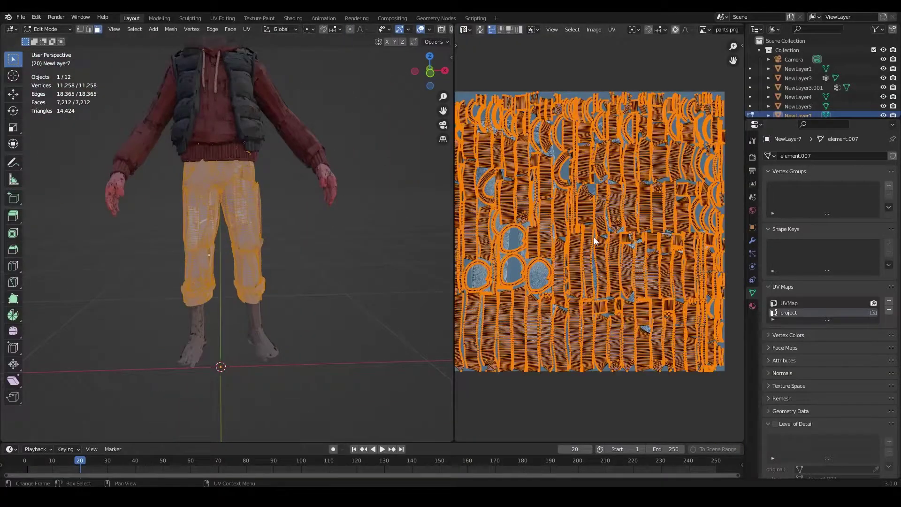
{"action": "scroll", "coordinate": [595, 240], "scroll_direction": "up", "scroll_amount": 1}
{"action": "scroll", "coordinate": [582, 236], "scroll_direction": "down", "scroll_amount": 2}
Step: Project the whole trousers mesh from the front view onto the project UV map
{"action": "left_click", "coordinate": [581, 234]}
{"action": "key", "text": "a"}
{"action": "key", "text": "g"}
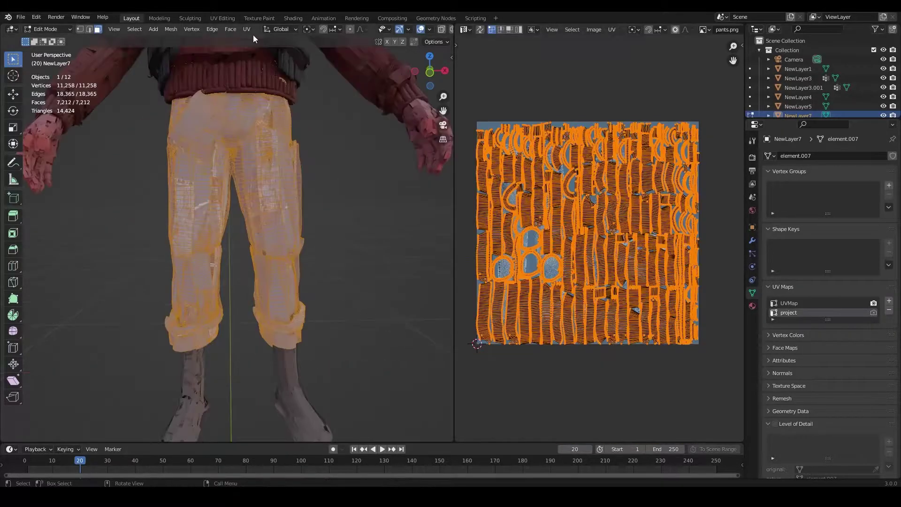
{"action": "left_click", "coordinate": [246, 30]}
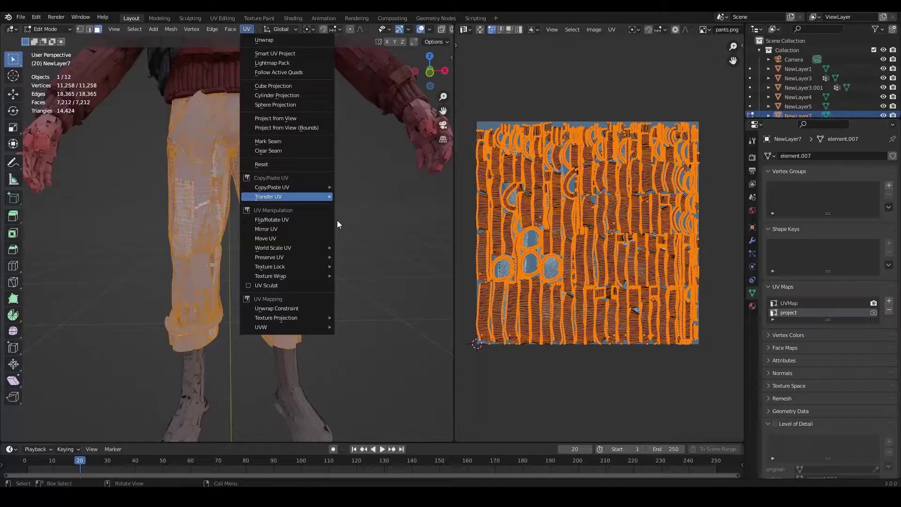
{"action": "left_click", "coordinate": [291, 123]}
{"action": "left_click", "coordinate": [629, 138]}
{"action": "scroll", "coordinate": [629, 138], "scroll_direction": "up", "scroll_amount": 3}
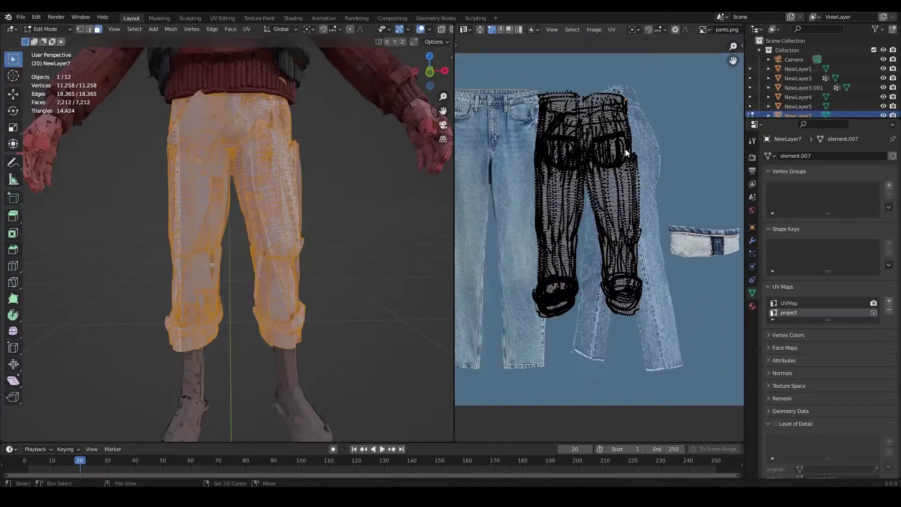
Step: Move all the trouser UVs onto the front-view jeans in pants.png and hide the viewport overlays
{"action": "scroll", "coordinate": [671, 182], "scroll_direction": "down", "scroll_amount": 2}
{"action": "key", "text": "a"}
{"action": "key", "text": "g"}
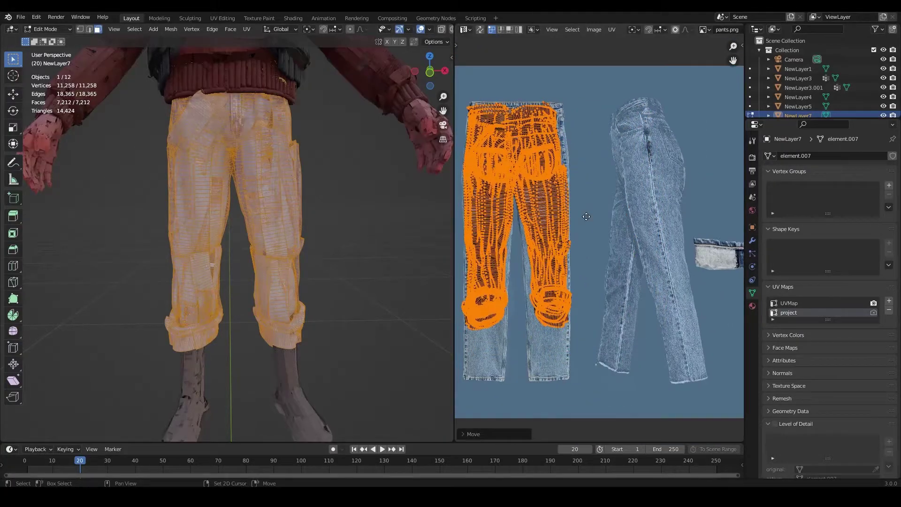
{"action": "left_click", "coordinate": [624, 182]}
{"action": "scroll", "coordinate": [625, 182], "scroll_direction": "up", "scroll_amount": 1}
{"action": "left_click", "coordinate": [420, 29]}
{"action": "middle_click_drag", "start_coordinate": [375, 202], "coordinate": [374, 212]}
Step: Enable proportional editing and pull the cuff UVs down toward the jeans' hems with an influence size of 0.2633
{"action": "left_click", "coordinate": [539, 328]}
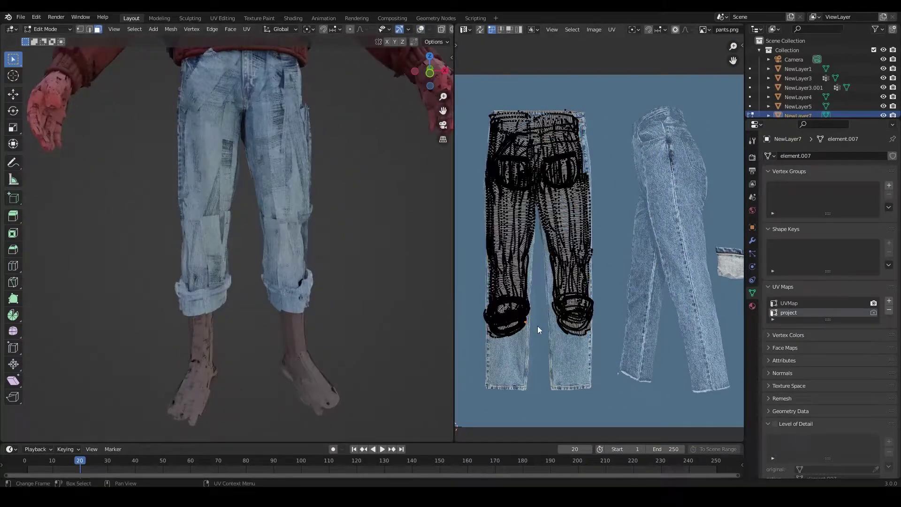
{"action": "middle_click_drag", "start_coordinate": [493, 306], "coordinate": [497, 301]}
{"action": "key", "text": "l"}
{"action": "scroll", "coordinate": [533, 257], "scroll_direction": "up", "scroll_amount": 1}
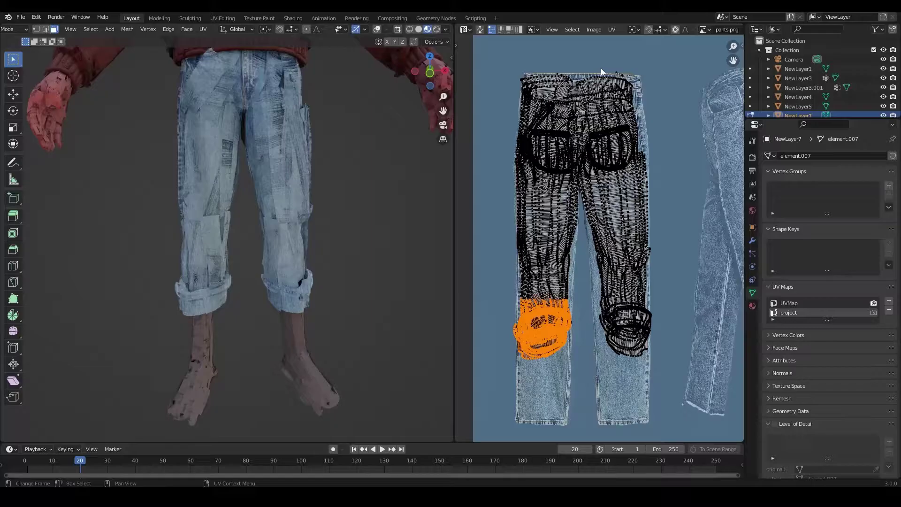
{"action": "middle_click_drag", "start_coordinate": [567, 321], "coordinate": [566, 260]}
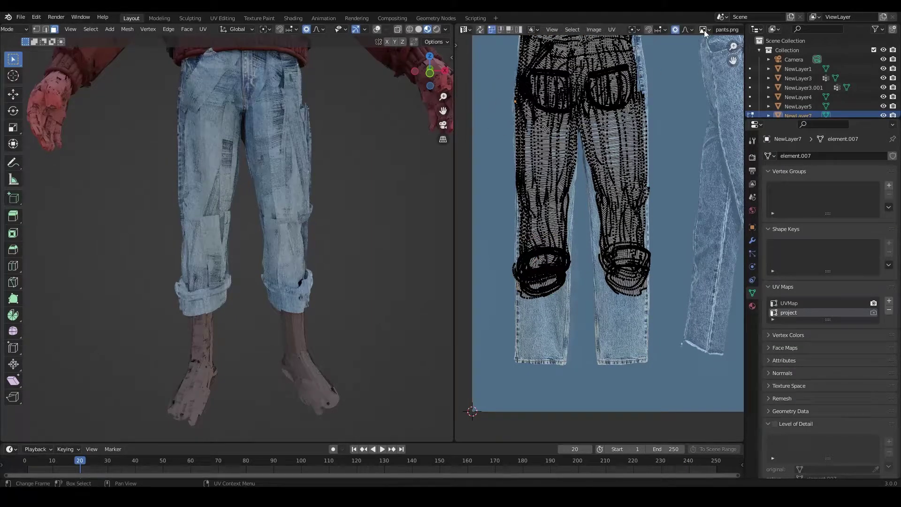
{"action": "key", "text": "g"}
{"action": "scroll", "coordinate": [619, 286], "scroll_direction": "down", "scroll_amount": 8}
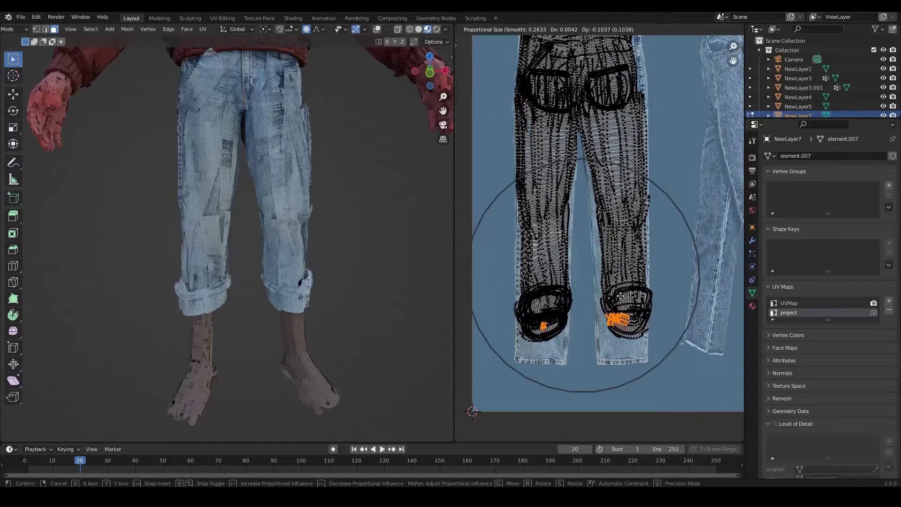
{"action": "left_click", "coordinate": [618, 322]}
Step: Nudge the knee and lower-leg UVs proportionally so both legs follow the edges of the photographed jeans
{"action": "left_click", "coordinate": [651, 250]}
{"action": "key", "text": "g"}
{"action": "scroll", "coordinate": [648, 250], "scroll_direction": "up", "scroll_amount": 6}
{"action": "left_click", "coordinate": [644, 250]}
{"action": "left_click", "coordinate": [602, 238]}
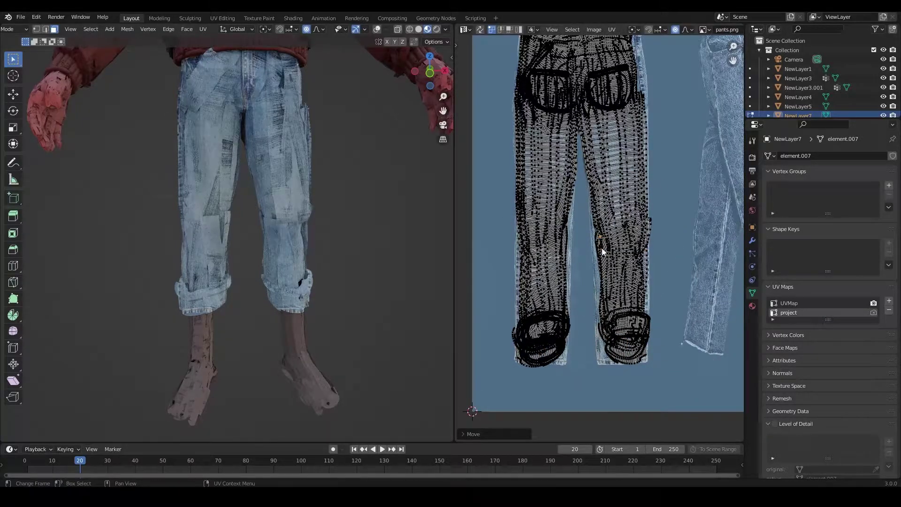
{"action": "left_click_drag", "start_coordinate": [607, 275], "coordinate": [601, 278]}
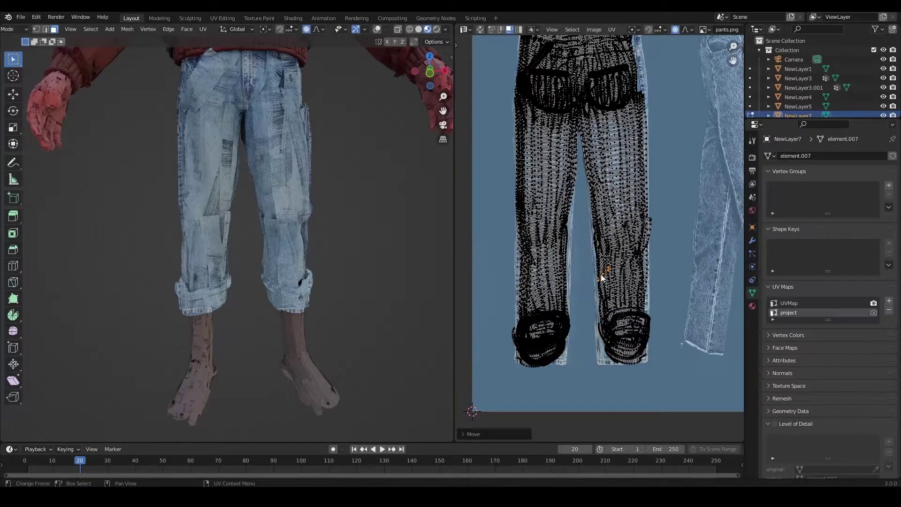
{"action": "left_click", "coordinate": [562, 225]}
{"action": "key", "text": "g"}
{"action": "left_click", "coordinate": [565, 226]}
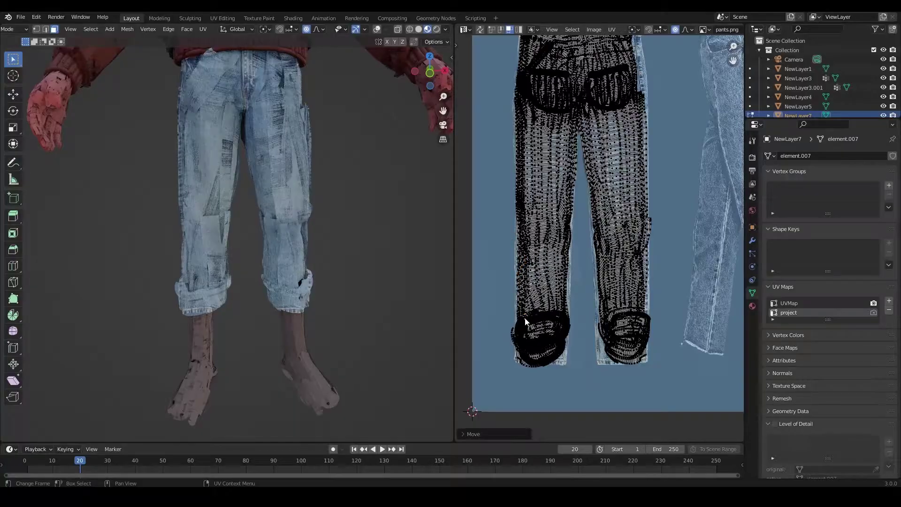
{"action": "left_click", "coordinate": [547, 317]}
Step: Check the trousers from the side and pull the UVs at the hip and waist corner outward to the jeans' side seam
{"action": "middle_click_drag", "start_coordinate": [287, 180], "coordinate": [386, 183]}
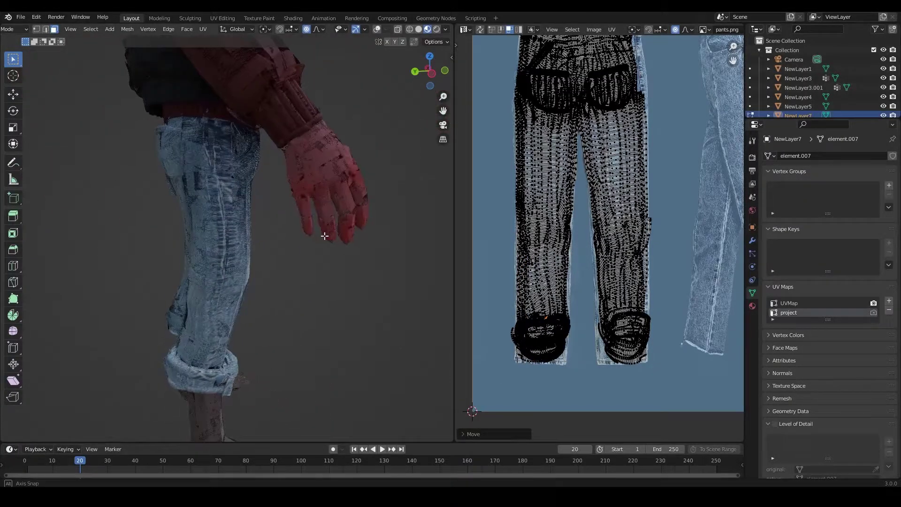
{"action": "middle_click_drag", "start_coordinate": [305, 234], "coordinate": [262, 234]}
{"action": "scroll", "coordinate": [652, 219], "scroll_direction": "down", "scroll_amount": 2}
{"action": "middle_click_drag", "start_coordinate": [660, 227], "coordinate": [646, 231]}
{"action": "scroll", "coordinate": [646, 232], "scroll_direction": "up", "scroll_amount": 3}
{"action": "middle_click_drag", "start_coordinate": [319, 235], "coordinate": [293, 237]}
{"action": "middle_click_drag", "start_coordinate": [610, 103], "coordinate": [657, 228]}
{"action": "left_click", "coordinate": [667, 147]}
{"action": "key", "text": "g"}
{"action": "scroll", "coordinate": [673, 147], "scroll_direction": "down", "scroll_amount": 4}
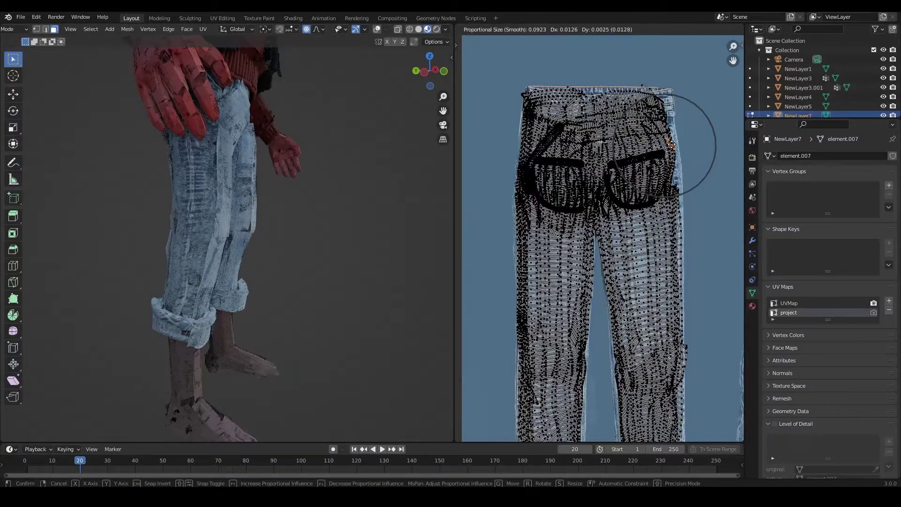
{"action": "left_click", "coordinate": [675, 145]}
{"action": "left_click", "coordinate": [659, 100]}
{"action": "key", "text": "g"}
{"action": "left_click", "coordinate": [665, 97]}
Step: Select the waistband UVs and shift them vertically to the photographed jeans' waistband with a proportional influence size of 0.2633
{"action": "left_click", "coordinate": [584, 101]}
{"action": "middle_click_drag", "start_coordinate": [319, 188], "coordinate": [234, 183]}
{"action": "left_click_drag", "start_coordinate": [498, 60], "coordinate": [499, 61]}
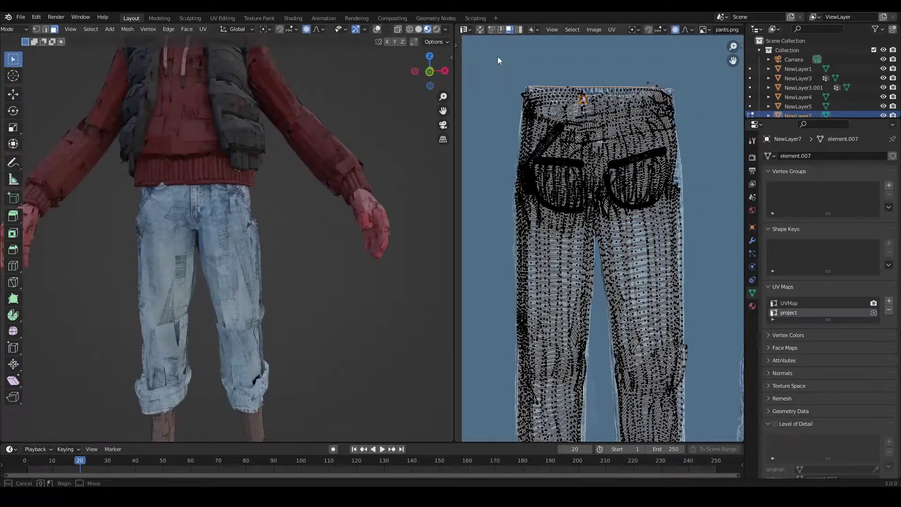
{"action": "key", "text": "g"}
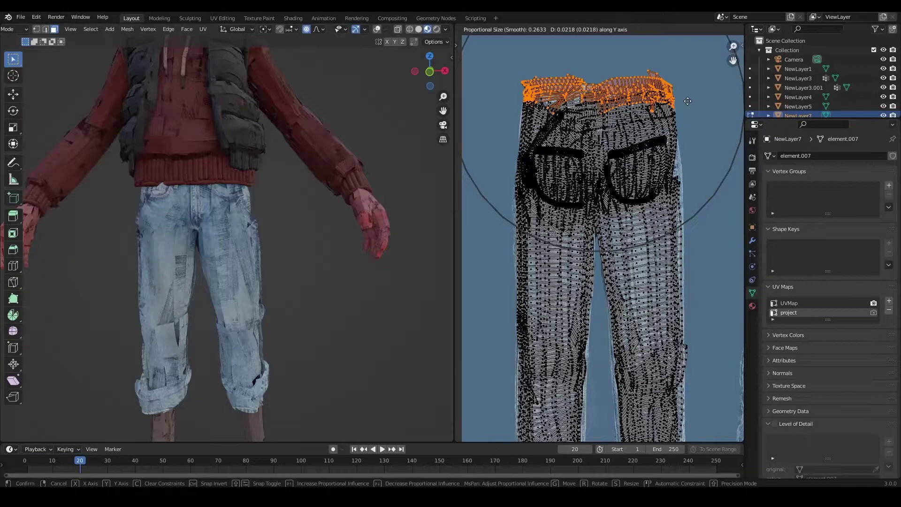
{"action": "left_click", "coordinate": [676, 106]}
Step: Show the viewport overlays again and select the diagonal front-pocket strokes together with all their linked geometry
{"action": "middle_click_drag", "start_coordinate": [357, 178], "coordinate": [328, 174]}
{"action": "scroll", "coordinate": [219, 197], "scroll_direction": "up", "scroll_amount": 4}
{"action": "key", "text": "Tab"}
{"action": "key", "text": "shift+alt+z"}
{"action": "key", "text": "Tab"}
{"action": "key", "text": "alt+a"}
{"action": "key", "text": "c"}
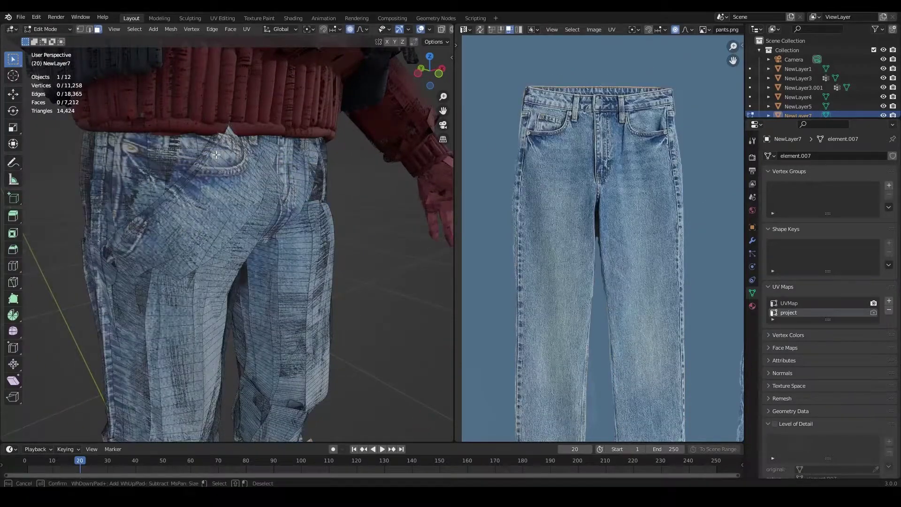
{"action": "key", "text": "ctrl+l"}
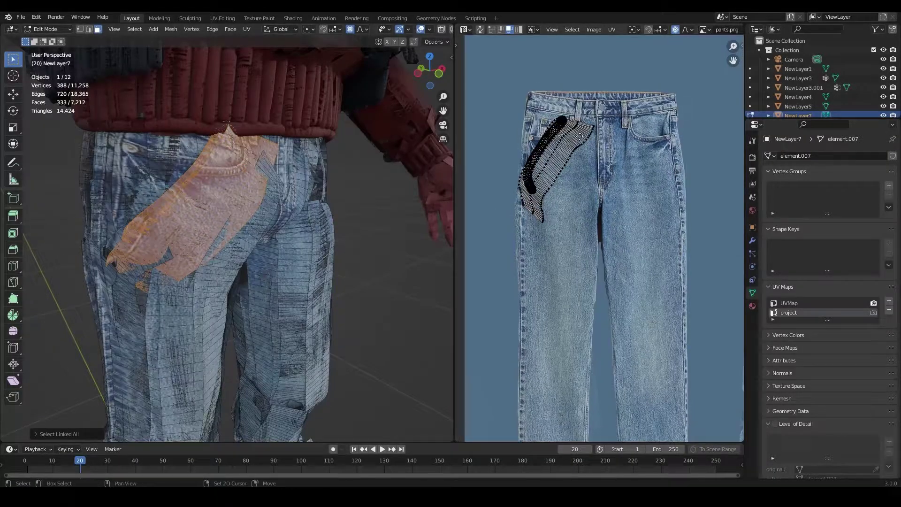
Step: Move and rotate the pocket strokes' UVs so they lie across the photographed jeans' front pocket
{"action": "scroll", "coordinate": [588, 160], "scroll_direction": "up", "scroll_amount": 2}
{"action": "key", "text": "a"}
{"action": "key", "text": "g"}
{"action": "left_click", "coordinate": [650, 113]}
{"action": "key", "text": "r"}
{"action": "left_click", "coordinate": [687, 160]}
{"action": "key", "text": "g"}
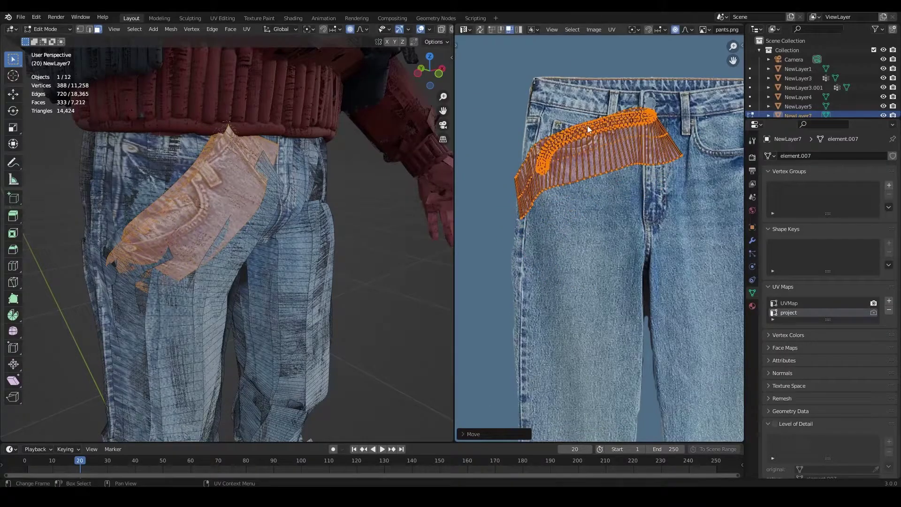
Step: Bend the pocket UVs proportionally so their middle drops and their inner end rises, following the photographed pocket's curved edge
{"action": "left_click", "coordinate": [589, 130]}
{"action": "key", "text": "g"}
{"action": "left_click", "coordinate": [590, 172]}
{"action": "left_click", "coordinate": [657, 125]}
{"action": "key", "text": "r"}
{"action": "left_click", "coordinate": [672, 98]}
{"action": "key", "text": "g"}
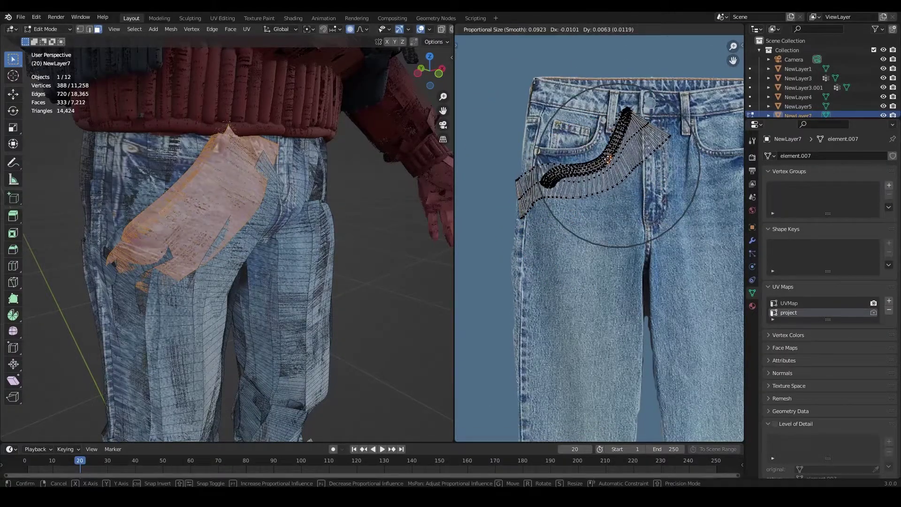
Step: Adjust the outer end and middle of the pocket UVs with proportional influence sizes of 0.1486 and 0.0923
{"action": "left_click", "coordinate": [514, 168]}
{"action": "key", "text": "g"}
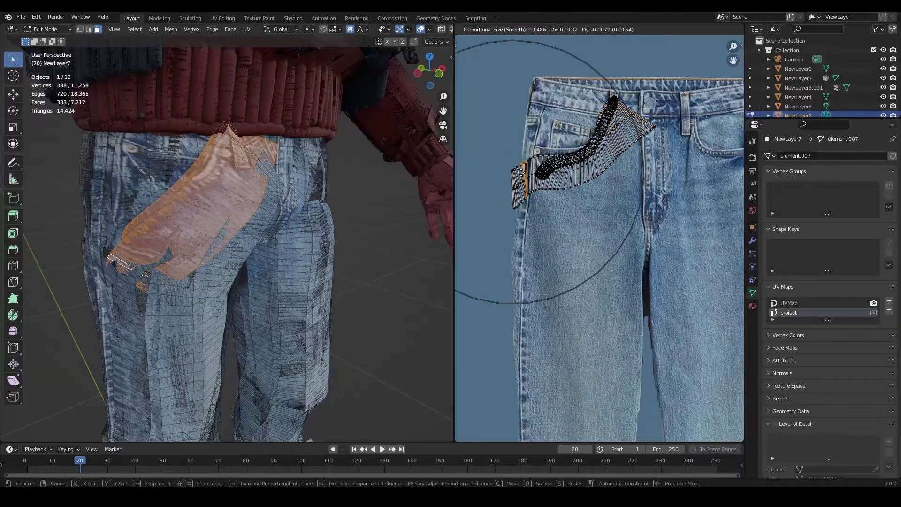
{"action": "left_click", "coordinate": [611, 123]}
{"action": "key", "text": "g"}
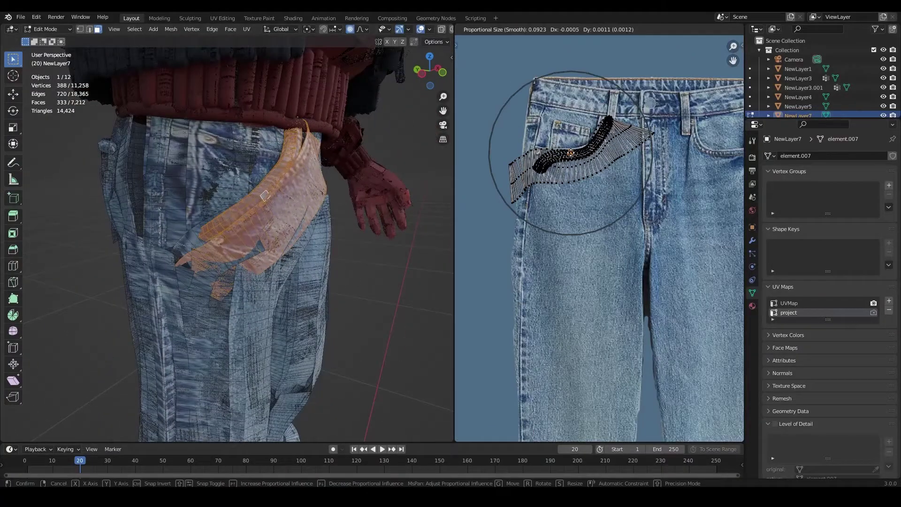
{"action": "left_click", "coordinate": [617, 124]}
{"action": "right_click", "coordinate": [620, 124]}
{"action": "key", "text": "Escape"}
{"action": "key", "text": "g"}
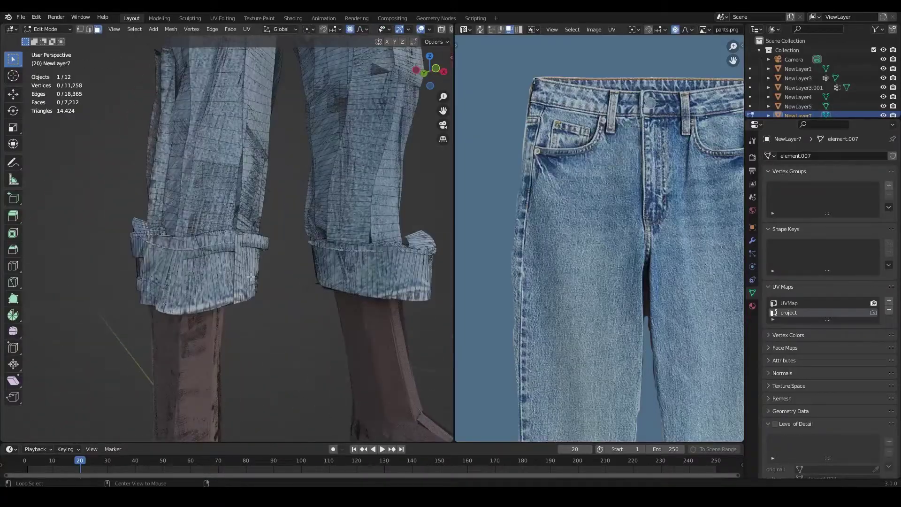
Step: Select one rolled cuff's strokes with their linked geometry and move their UVs onto the side-view jeans in pants.png
{"action": "key", "text": "l"}
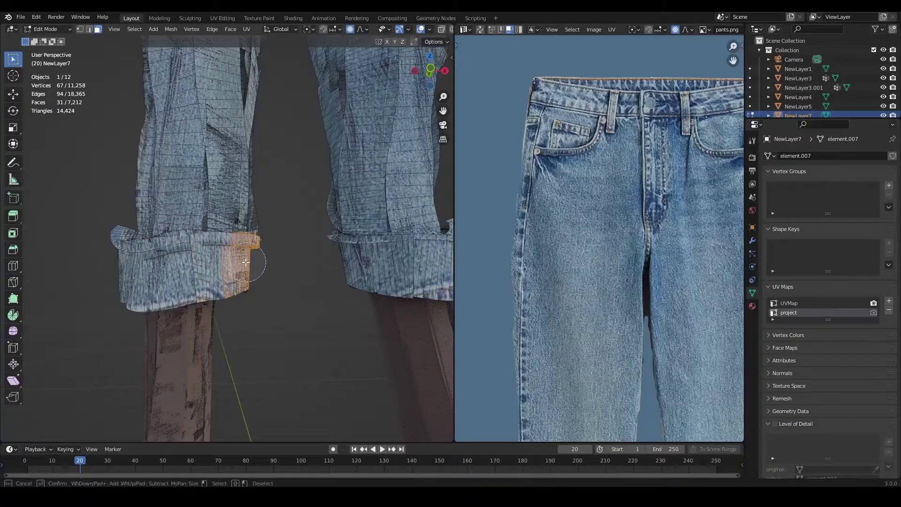
{"action": "key", "text": "c"}
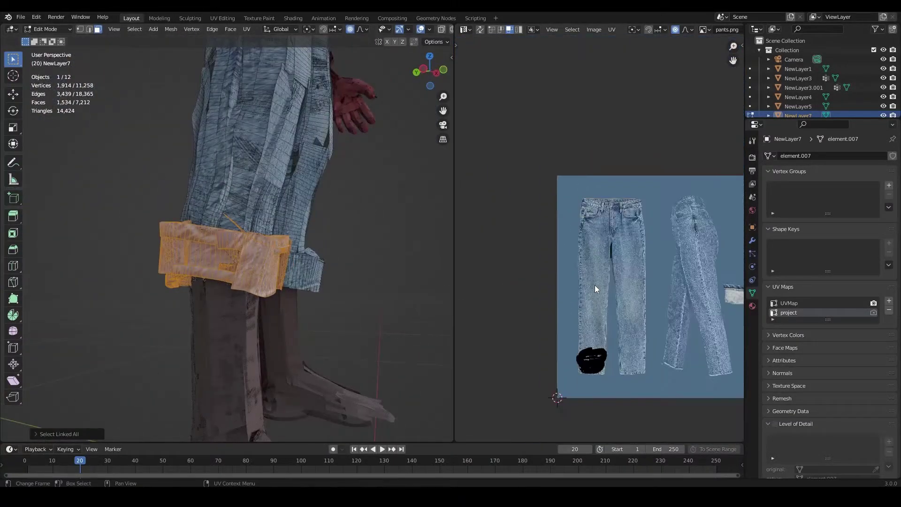
{"action": "scroll", "coordinate": [594, 287], "scroll_direction": "up", "scroll_amount": 4}
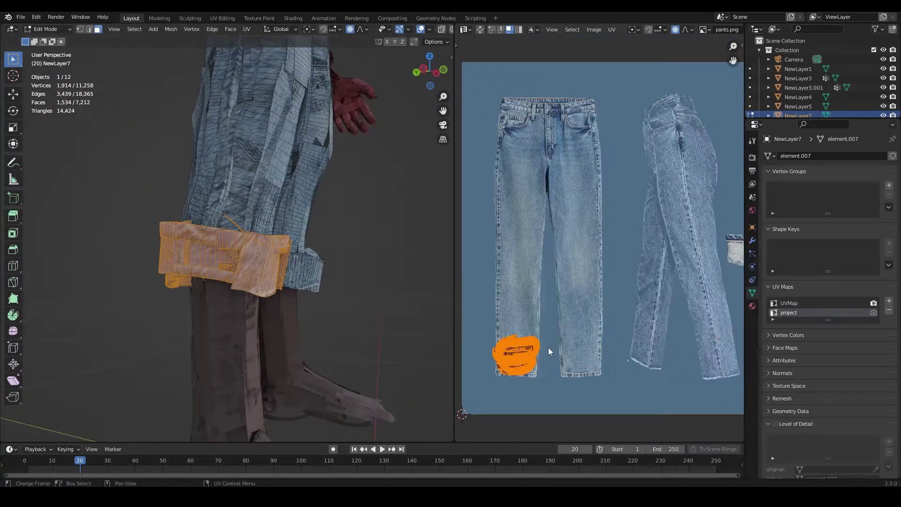
{"action": "key", "text": "g"}
{"action": "left_click", "coordinate": [604, 319]}
{"action": "scroll", "coordinate": [601, 241], "scroll_direction": "up", "scroll_amount": 2}
{"action": "mouse_move", "coordinate": [319, 249]}
{"action": "middle_mouse_down"}
{"action": "mouse_move", "coordinate": [284, 239]}
{"action": "mouse_move", "coordinate": [323, 252]}
{"action": "middle_mouse_up"}
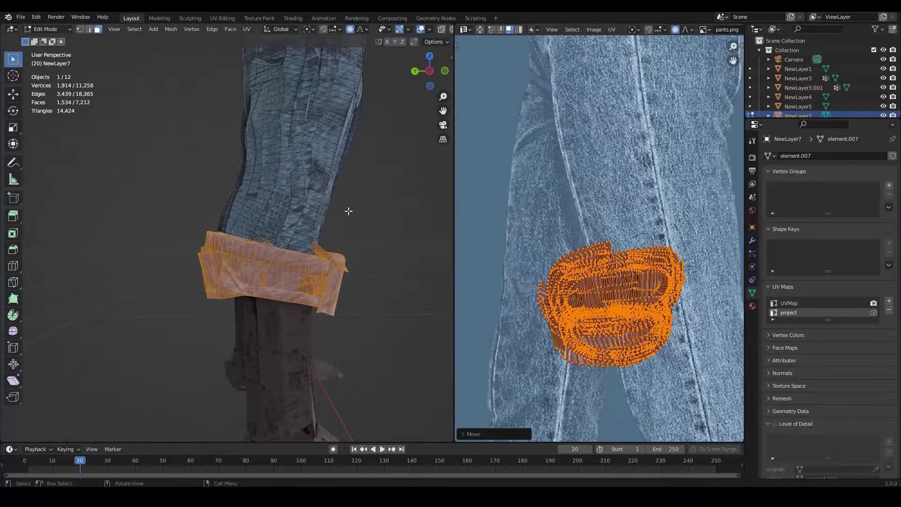
Step: Project the cuff's UVs from the side view, then rotate, shrink and move them onto the photographed cuff
{"action": "left_click", "coordinate": [247, 29]}
{"action": "left_click", "coordinate": [294, 123]}
{"action": "scroll", "coordinate": [601, 245], "scroll_direction": "up", "scroll_amount": 3}
{"action": "key", "text": "r"}
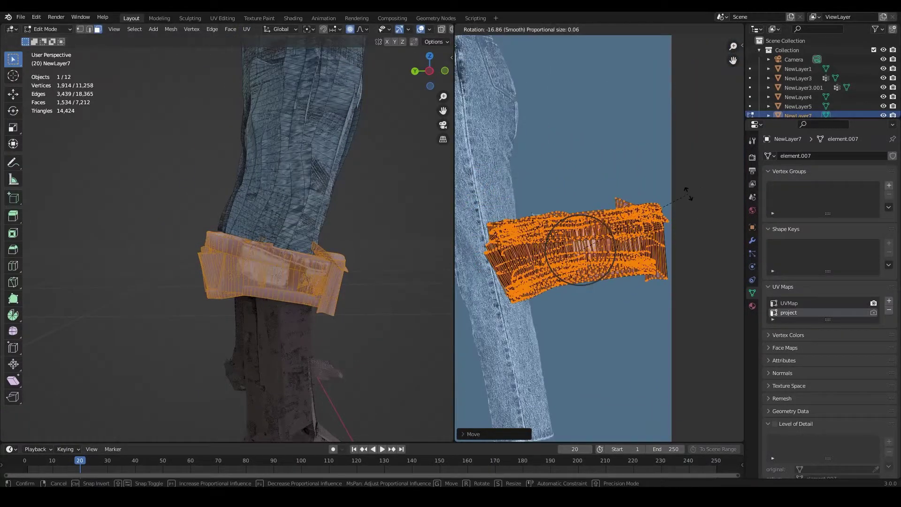
{"action": "left_click", "coordinate": [688, 211]}
{"action": "key", "text": "s"}
{"action": "left_click", "coordinate": [652, 244]}
{"action": "key", "text": "g"}
{"action": "left_click", "coordinate": [666, 247]}
Step: Pull the UVs at the cuff's lower corners proportionally to the outline of the cuff photo
{"action": "left_click", "coordinate": [546, 269]}
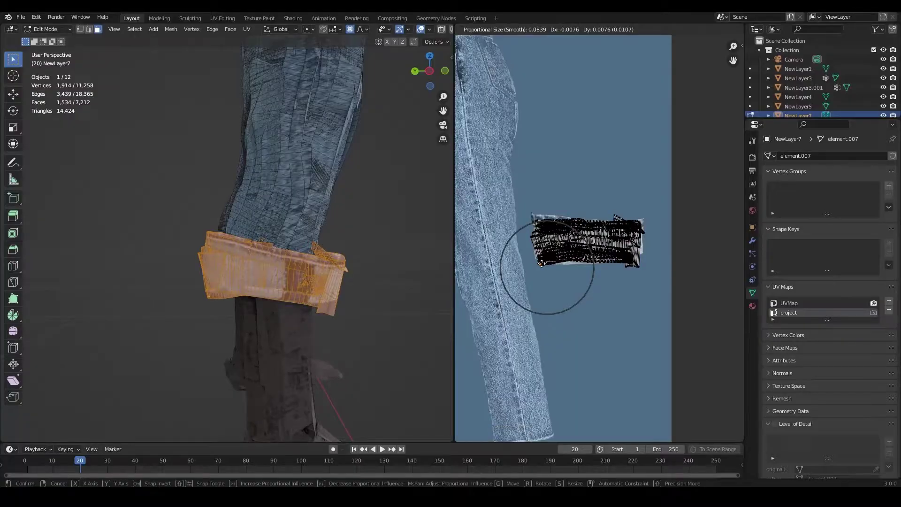
{"action": "left_click", "coordinate": [542, 258]}
{"action": "left_click", "coordinate": [637, 261]}
{"action": "key", "text": "g"}
{"action": "left_click", "coordinate": [640, 254]}
{"action": "scroll", "coordinate": [644, 258], "scroll_direction": "up", "scroll_amount": 4}
{"action": "left_click", "coordinate": [650, 265]}
{"action": "key", "text": "g"}
{"action": "left_click", "coordinate": [656, 280]}
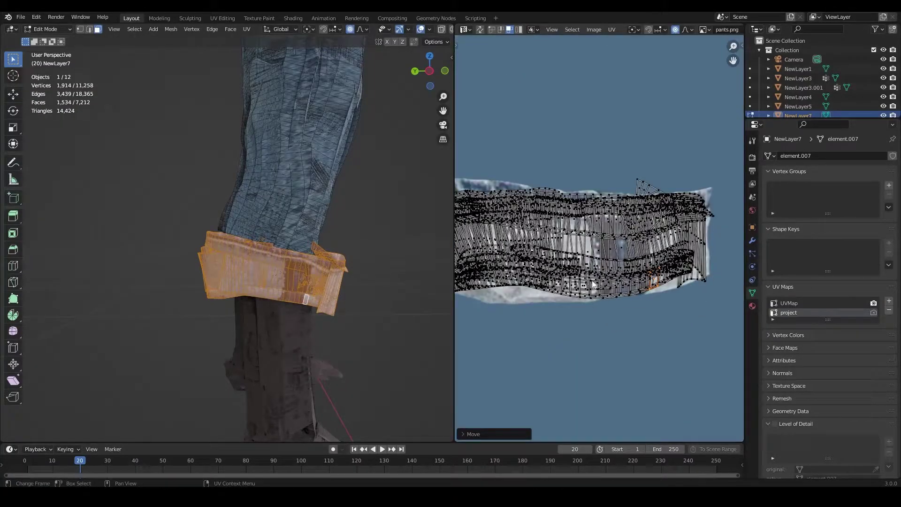
Step: Pull the cuff UVs at the lower middle down and at the upper corner outward to the photo's edges
{"action": "middle_click_drag", "start_coordinate": [568, 284], "coordinate": [681, 278]}
{"action": "left_click", "coordinate": [603, 274]}
{"action": "key", "text": "g"}
{"action": "left_click", "coordinate": [602, 285]}
{"action": "scroll", "coordinate": [591, 228], "scroll_direction": "down", "scroll_amount": 3}
{"action": "left_click", "coordinate": [568, 205]}
{"action": "key", "text": "g"}
{"action": "left_click", "coordinate": [563, 200]}
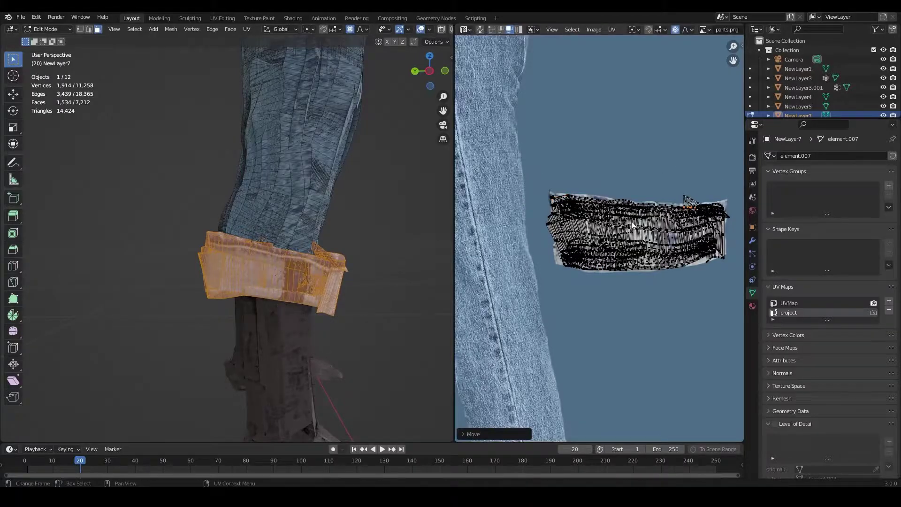
Step: Raise the UVs at the middle of the cuff's upper edge and hide the viewport overlays
{"action": "middle_click_drag", "start_coordinate": [348, 225], "coordinate": [291, 228]}
{"action": "left_click", "coordinate": [661, 208]}
{"action": "key", "text": "g"}
{"action": "left_click", "coordinate": [655, 202]}
{"action": "left_click", "coordinate": [420, 29]}
{"action": "middle_click_drag", "start_coordinate": [354, 207], "coordinate": [396, 210]}
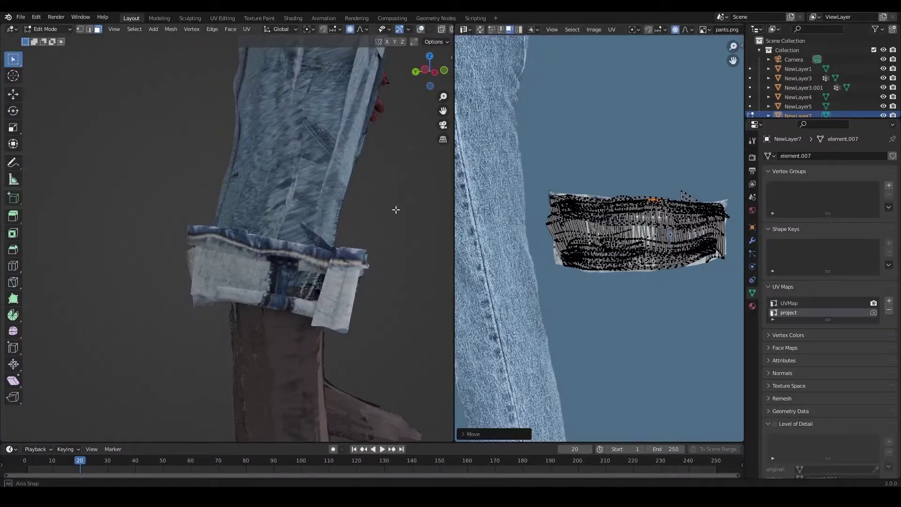
Step: Fit the remaining upper-edge cuff UVs to the photographed blue hem and check the cuff on the whole leg
{"action": "scroll", "coordinate": [634, 211], "scroll_direction": "up", "scroll_amount": 2}
{"action": "key", "text": "g"}
{"action": "left_click", "coordinate": [683, 198]}
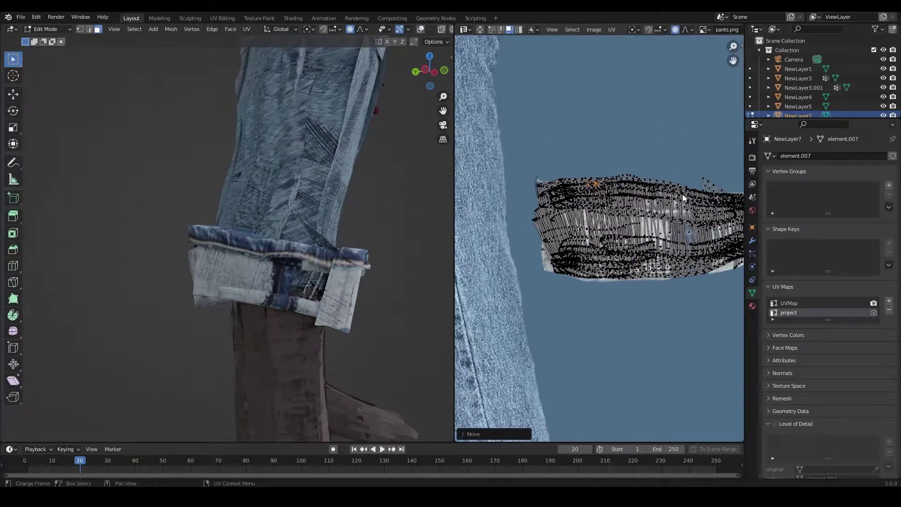
{"action": "left_click", "coordinate": [725, 197]}
{"action": "key", "text": "g"}
{"action": "scroll", "coordinate": [723, 196], "scroll_direction": "down", "scroll_amount": 1}
{"action": "left_click", "coordinate": [717, 195]}
{"action": "key", "text": "Tab"}
{"action": "middle_click_drag", "start_coordinate": [329, 249], "coordinate": [262, 253]}
{"action": "scroll", "coordinate": [285, 265], "scroll_direction": "down", "scroll_amount": 6}
{"action": "scroll", "coordinate": [254, 244], "scroll_direction": "up", "scroll_amount": 3}
{"action": "left_click", "coordinate": [246, 239]}
Step: Show the overlays, clear the selection and select the strokes along the leg's outer side with their linked geometry
{"action": "key", "text": "Tab"}
{"action": "key", "text": "alt+shift+z"}
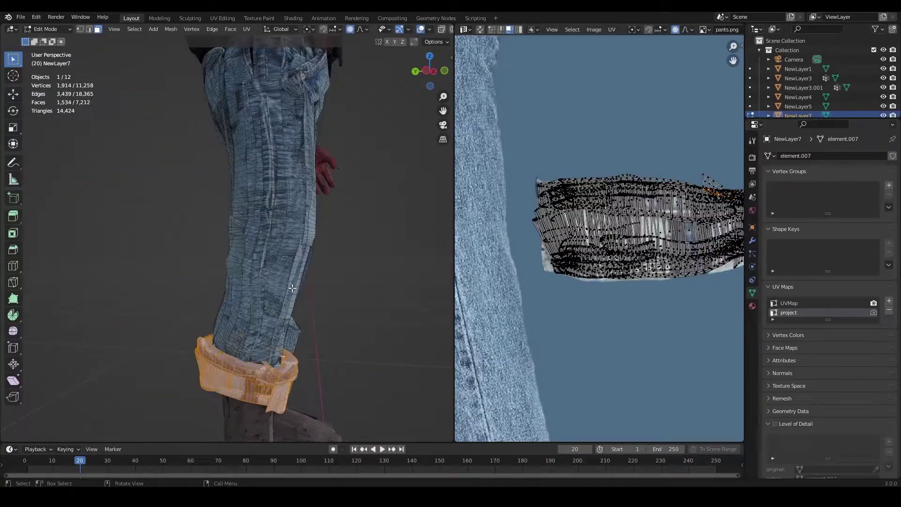
{"action": "key", "text": "alt+a"}
{"action": "middle_click_drag", "start_coordinate": [292, 287], "coordinate": [239, 300]}
{"action": "right_click", "coordinate": [253, 141]}
{"action": "mouse_move", "coordinate": [253, 141]}
{"action": "middle_mouse_down", "text": "shift"}
{"action": "mouse_move", "coordinate": [263, 225]}
{"action": "mouse_move", "coordinate": [253, 214]}
{"action": "middle_mouse_up", "text": "shift"}
{"action": "key", "text": "c"}
{"action": "left_click_drag", "start_coordinate": [254, 214], "coordinate": [263, 157]}
{"action": "key", "text": "ctrl+l"}
Step: Add the remaining linked outer-side stroke near the knee to the selection
{"action": "middle_click_drag", "start_coordinate": [274, 233], "coordinate": [230, 291]}
{"action": "middle_click_drag", "start_coordinate": [244, 347], "coordinate": [266, 251], "text": "shift"}
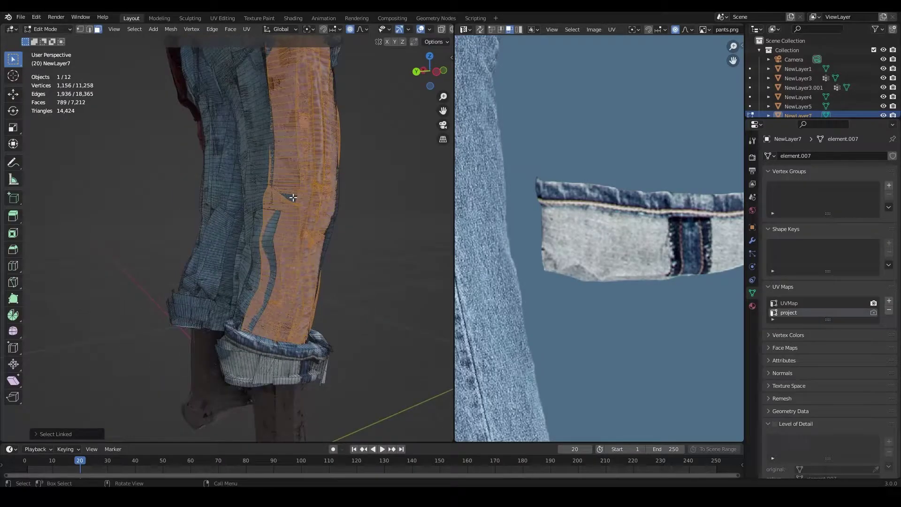
{"action": "key", "text": "l"}
{"action": "scroll", "coordinate": [293, 198], "scroll_direction": "down", "scroll_amount": 4}
Step: Project the outer leg strokes' UVs from the side view and move them toward the side-view jeans in the photo
{"action": "middle_click_drag", "start_coordinate": [293, 197], "coordinate": [178, 52]}
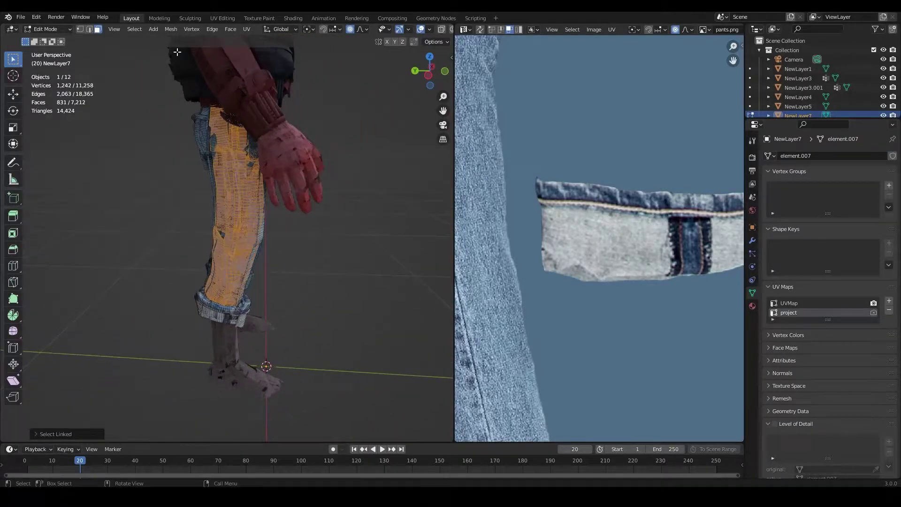
{"action": "left_click", "coordinate": [247, 29]}
{"action": "left_click", "coordinate": [291, 122]}
{"action": "scroll", "coordinate": [599, 238], "scroll_direction": "down", "scroll_amount": 7}
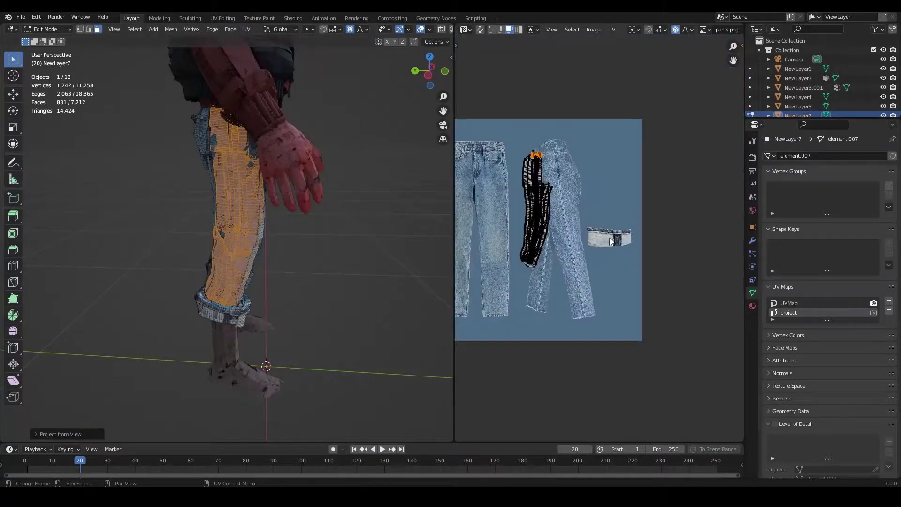
{"action": "key", "text": "a"}
{"action": "scroll", "coordinate": [533, 210], "scroll_direction": "up", "scroll_amount": 4}
{"action": "key", "text": "g"}
{"action": "left_click", "coordinate": [528, 207]}
Step: Hide the overlays, then move and rotate the outer leg UVs to line up with the side-view jeans' seam
{"action": "left_click", "coordinate": [421, 29]}
{"action": "scroll", "coordinate": [304, 235], "scroll_direction": "up", "scroll_amount": 3}
{"action": "middle_click_drag", "start_coordinate": [303, 235], "coordinate": [305, 221]}
{"action": "key", "text": "g"}
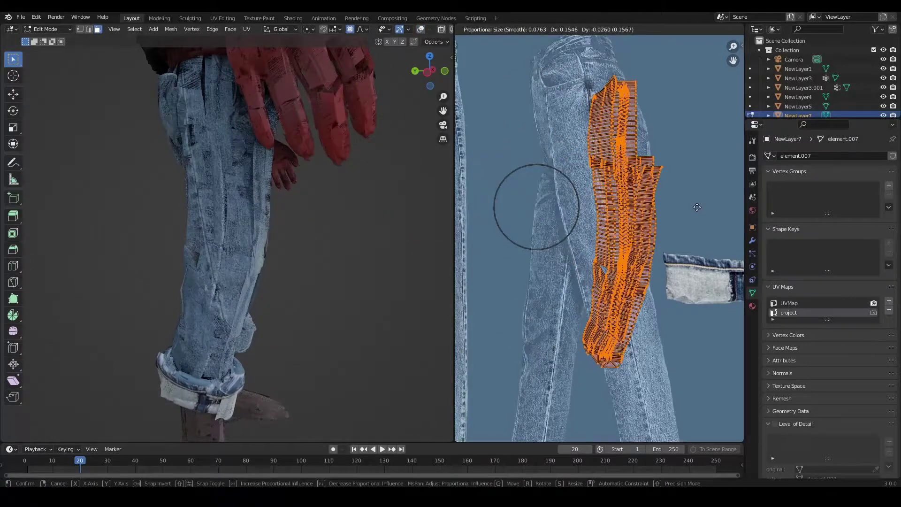
{"action": "left_click", "coordinate": [700, 205]}
{"action": "key", "text": "r"}
{"action": "key", "text": "g"}
{"action": "left_click", "coordinate": [681, 183]}
Step: Shift the lower-leg UVs proportionally along the photographed side seam with an influence size of 0.1117
{"action": "middle_click_drag", "start_coordinate": [374, 233], "coordinate": [399, 235]}
{"action": "left_click", "coordinate": [267, 291]}
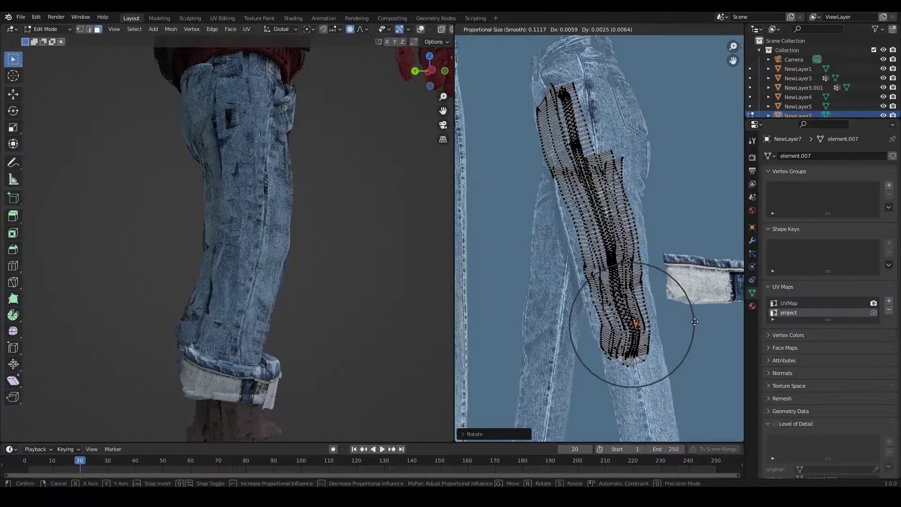
{"action": "left_click", "coordinate": [694, 322]}
{"action": "middle_click_drag", "start_coordinate": [681, 315], "coordinate": [662, 319]}
{"action": "middle_click_drag", "start_coordinate": [319, 187], "coordinate": [345, 218]}
{"action": "left_click", "coordinate": [262, 211]}
Step: Adjust the UVs around the thigh and hip proportionally so the side seam runs straight down the leg
{"action": "middle_click_drag", "start_coordinate": [610, 235], "coordinate": [616, 228]}
{"action": "middle_click_drag", "start_coordinate": [345, 209], "coordinate": [370, 263]}
{"action": "scroll", "coordinate": [373, 192], "scroll_direction": "up", "scroll_amount": 1}
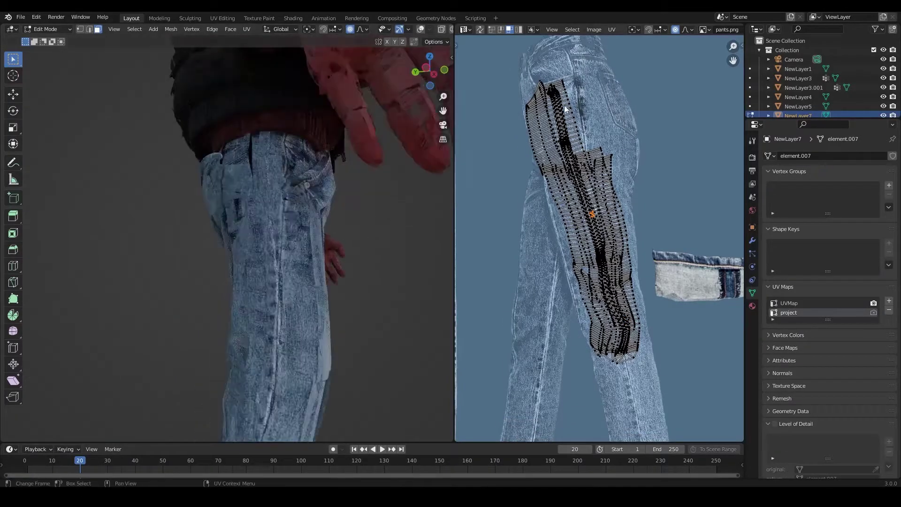
{"action": "left_click", "coordinate": [601, 172]}
{"action": "key", "text": "g"}
{"action": "scroll", "coordinate": [341, 239], "scroll_direction": "down", "scroll_amount": 5}
Step: Maximise the 3D viewport in Object Mode and examine the textured trousers from the side and front
{"action": "key", "text": "Tab"}
{"action": "middle_click_drag", "start_coordinate": [341, 238], "coordinate": [324, 200]}
{"action": "scroll", "coordinate": [215, 277], "scroll_direction": "up", "scroll_amount": 4}
{"action": "scroll", "coordinate": [326, 241], "scroll_direction": "down", "scroll_amount": 4}
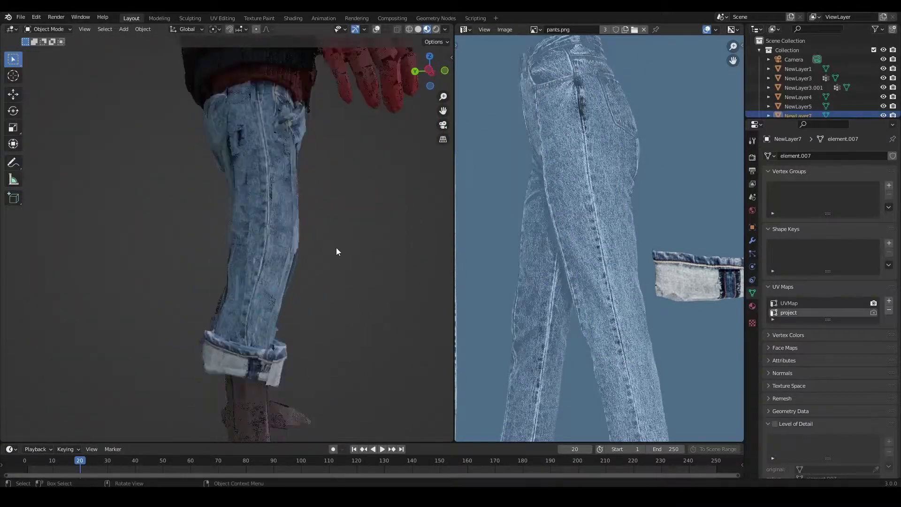
{"action": "key", "text": "ctrl+space"}
{"action": "scroll", "coordinate": [374, 249], "scroll_direction": "up", "scroll_amount": 2}
{"action": "middle_click_drag", "start_coordinate": [375, 253], "coordinate": [266, 235]}
{"action": "scroll", "coordinate": [266, 235], "scroll_direction": "up", "scroll_amount": 4}
{"action": "scroll", "coordinate": [401, 274], "scroll_direction": "down", "scroll_amount": 2}
{"action": "middle_click_drag", "start_coordinate": [402, 274], "coordinate": [363, 269]}
{"action": "scroll", "coordinate": [363, 269], "scroll_direction": "up", "scroll_amount": 4}
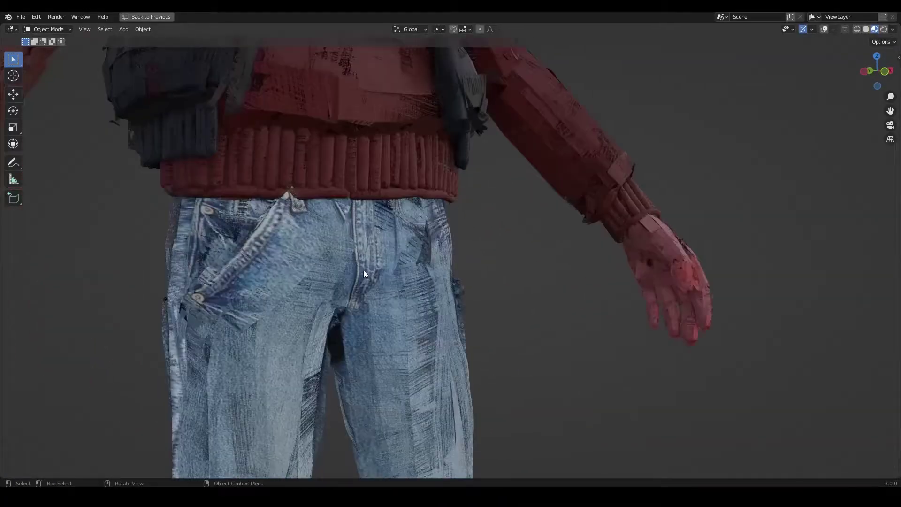
{"action": "scroll", "coordinate": [363, 270], "scroll_direction": "down", "scroll_amount": 5}
Step: Switch to the front view with overlays shown and select the front-pocket strokes with all their linked geometry
{"action": "key", "text": "KP_1"}
{"action": "key", "text": "shift+alt+z"}
{"action": "scroll", "coordinate": [477, 272], "scroll_direction": "up", "scroll_amount": 3}
{"action": "key", "text": "Tab"}
{"action": "scroll", "coordinate": [477, 275], "scroll_direction": "up", "scroll_amount": 2}
{"action": "key", "text": "c"}
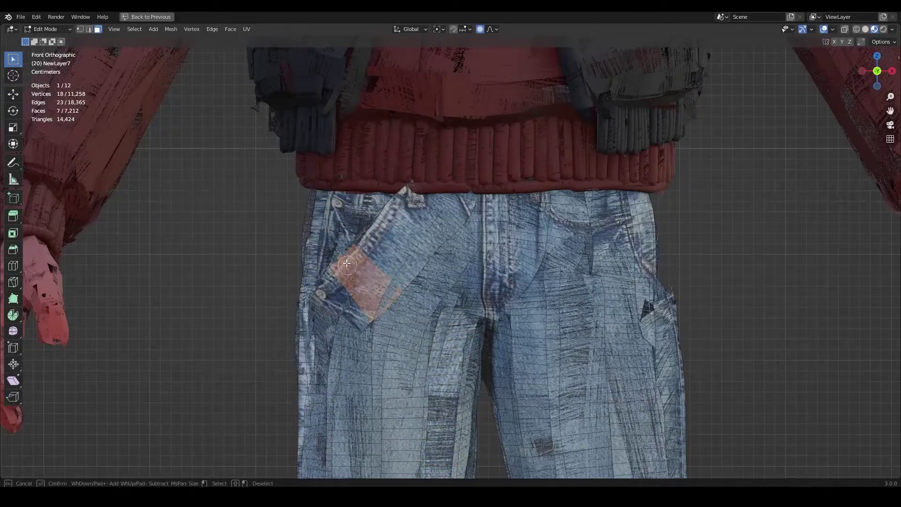
{"action": "key", "text": "ctrl+l"}
Step: Duplicate the selected front-pocket strokes in place
{"action": "middle_click_drag", "start_coordinate": [343, 314], "coordinate": [411, 329]}
{"action": "key", "text": "KP_1"}
{"action": "key", "text": "shift+d"}
{"action": "key", "text": "Escape"}
{"action": "scroll", "coordinate": [608, 295], "scroll_direction": "down", "scroll_amount": 3}
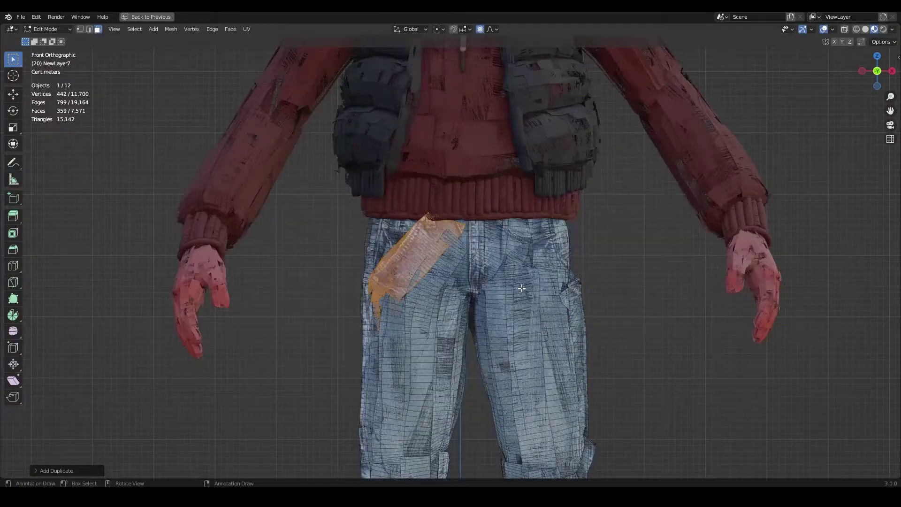
Step: Move the duplicated pocket strokes along X past the left hip without proportional editing and separate them into their own object
{"action": "key", "text": "o"}
{"action": "key", "text": "g"}
{"action": "key", "text": "x"}
{"action": "left_click", "coordinate": [589, 267]}
{"action": "right_click", "coordinate": [589, 267]}
{"action": "left_click", "coordinate": [545, 377]}
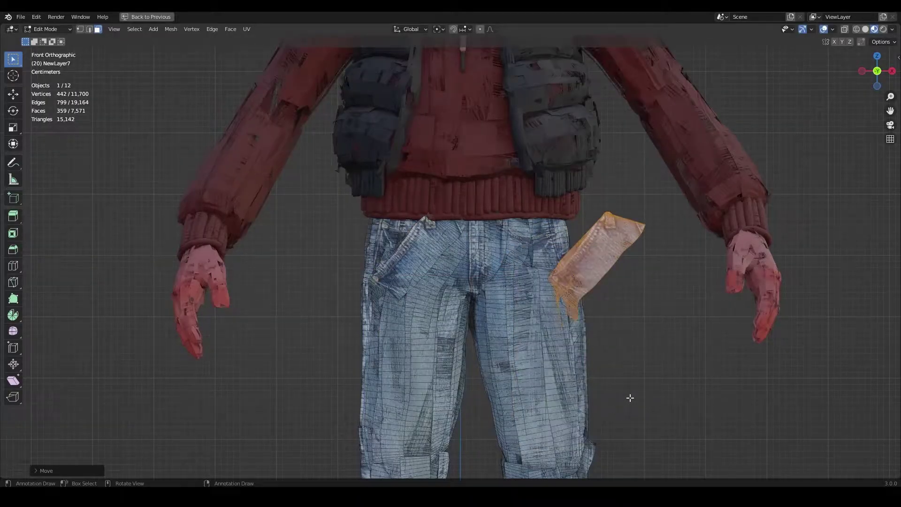
{"action": "key", "text": "Tab"}
Step: Mirror the separated pocket strokes on X and move them about 0.33 m along X to fit the left front hip
{"action": "right_click", "coordinate": [572, 390]}
{"action": "left_click", "coordinate": [656, 413]}
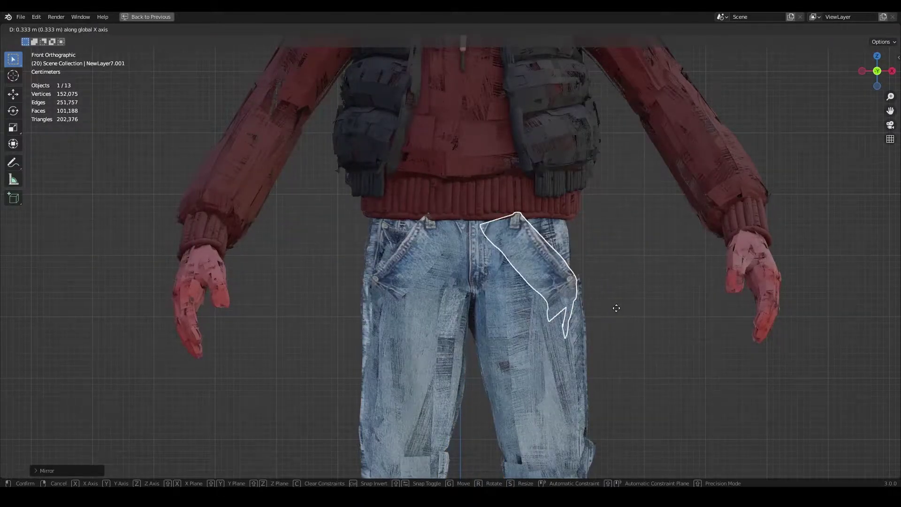
{"action": "key", "text": "alt+a"}
{"action": "middle_click_drag", "start_coordinate": [549, 329], "coordinate": [539, 266]}
{"action": "left_click", "coordinate": [456, 300]}
{"action": "key", "text": "g"}
{"action": "left_click", "coordinate": [457, 301]}
Step: Join the mirrored pocket strokes into the trousers object and clear the selection
{"action": "left_click", "coordinate": [543, 260]}
{"action": "left_click", "coordinate": [545, 338], "text": "shift"}
{"action": "key", "text": "ctrl+j"}
{"action": "key", "text": "alt+a"}
Step: Enter Edit Mode on the trousers and circle-select the first strokes of the left leg's cuff
{"action": "scroll", "coordinate": [546, 338], "scroll_direction": "down", "scroll_amount": 5}
{"action": "middle_click_drag", "start_coordinate": [546, 338], "coordinate": [448, 279]}
{"action": "left_click", "coordinate": [407, 322]}
{"action": "key", "text": "Tab"}
{"action": "middle_click_drag", "start_coordinate": [407, 323], "coordinate": [513, 315]}
{"action": "scroll", "coordinate": [514, 315], "scroll_direction": "down", "scroll_amount": 2}
{"action": "key", "text": "space"}
{"action": "key", "text": "c"}
{"action": "left_click_drag", "start_coordinate": [479, 274], "coordinate": [453, 306]}
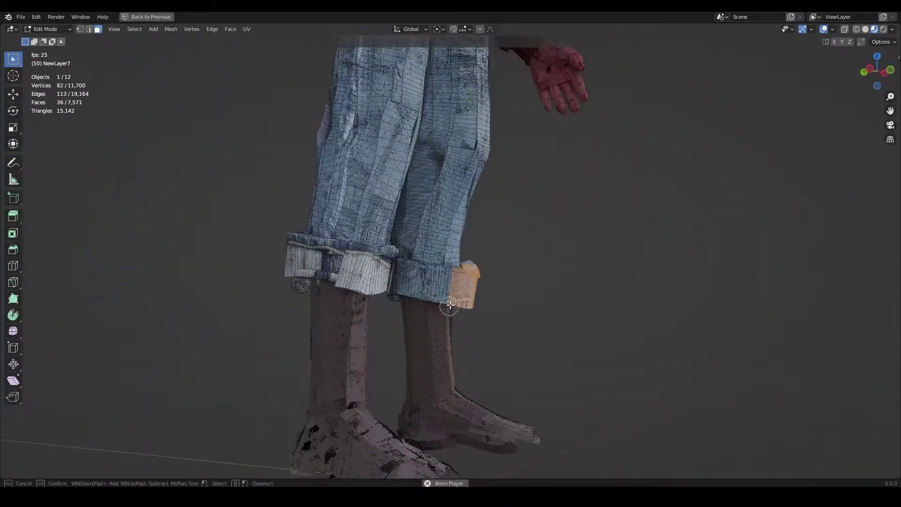
Step: Extend the selection around the whole left cuff, including all linked geometry
{"action": "middle_click_drag", "start_coordinate": [470, 303], "coordinate": [291, 282]}
{"action": "left_click_drag", "start_coordinate": [439, 279], "coordinate": [502, 289]}
{"action": "mouse_move", "coordinate": [502, 289]}
{"action": "middle_mouse_down"}
{"action": "mouse_move", "coordinate": [441, 290]}
{"action": "mouse_move", "coordinate": [529, 278]}
{"action": "mouse_move", "coordinate": [507, 277]}
{"action": "middle_mouse_up"}
{"action": "key", "text": "ctrl+l"}
{"action": "key", "text": "c"}
{"action": "left_click", "coordinate": [479, 264]}
{"action": "key", "text": "ctrl+l"}
{"action": "middle_click_drag", "start_coordinate": [453, 267], "coordinate": [499, 274]}
Step: Return to the split layout and project the left cuff's UVs from a straight outer side view
{"action": "key", "text": "ctrl+space"}
{"action": "key", "text": "space"}
{"action": "scroll", "coordinate": [583, 246], "scroll_direction": "up", "scroll_amount": 2}
{"action": "key", "text": "a"}
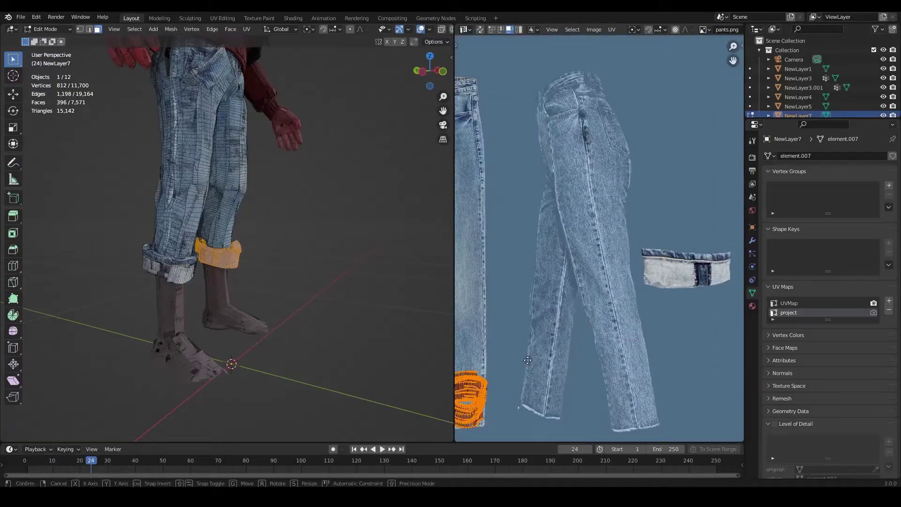
{"action": "key", "text": "g"}
{"action": "left_click", "coordinate": [676, 151]}
{"action": "scroll", "coordinate": [282, 261], "scroll_direction": "up", "scroll_amount": 3}
{"action": "middle_click_drag", "start_coordinate": [282, 260], "coordinate": [75, 239]}
{"action": "left_click", "coordinate": [250, 29]}
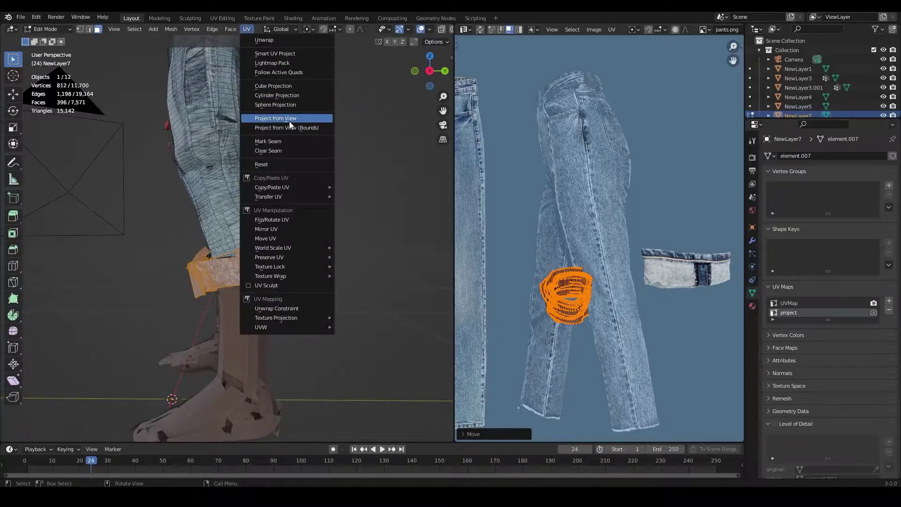
{"action": "left_click", "coordinate": [288, 121]}
Step: Move and scale the projected cuff UVs onto the cuff photo in pants.png
{"action": "key", "text": "g"}
{"action": "left_click", "coordinate": [723, 244]}
{"action": "scroll", "coordinate": [668, 210], "scroll_direction": "up", "scroll_amount": 3}
{"action": "key", "text": "s"}
{"action": "left_click", "coordinate": [652, 226]}
{"action": "key", "text": "g"}
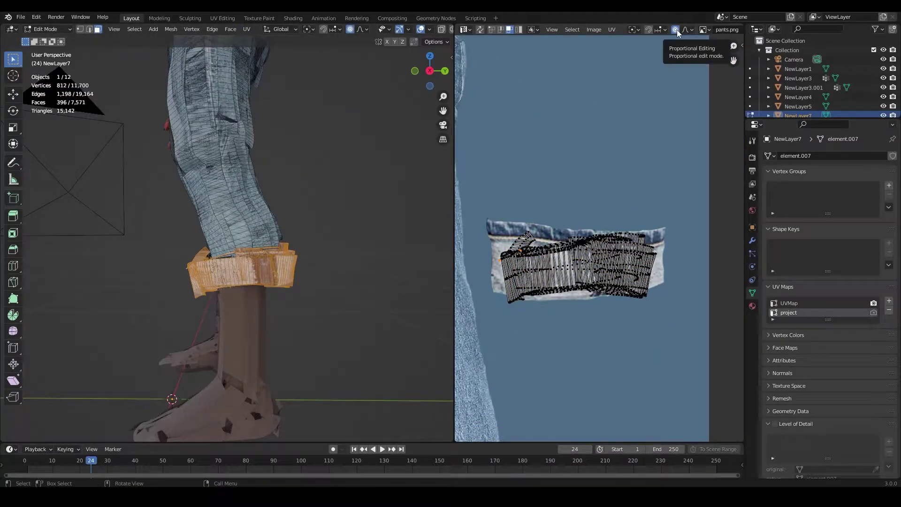
Step: Pull the cuff UVs outward with proportional editing so they follow the ends and lower edge of the cuff photo
{"action": "key", "text": "g"}
{"action": "scroll", "coordinate": [523, 181], "scroll_direction": "up", "scroll_amount": 6}
{"action": "left_click", "coordinate": [518, 173]}
{"action": "left_click", "coordinate": [557, 285]}
{"action": "key", "text": "g"}
{"action": "left_click", "coordinate": [559, 292]}
{"action": "left_click", "coordinate": [646, 297]}
{"action": "key", "text": "g"}
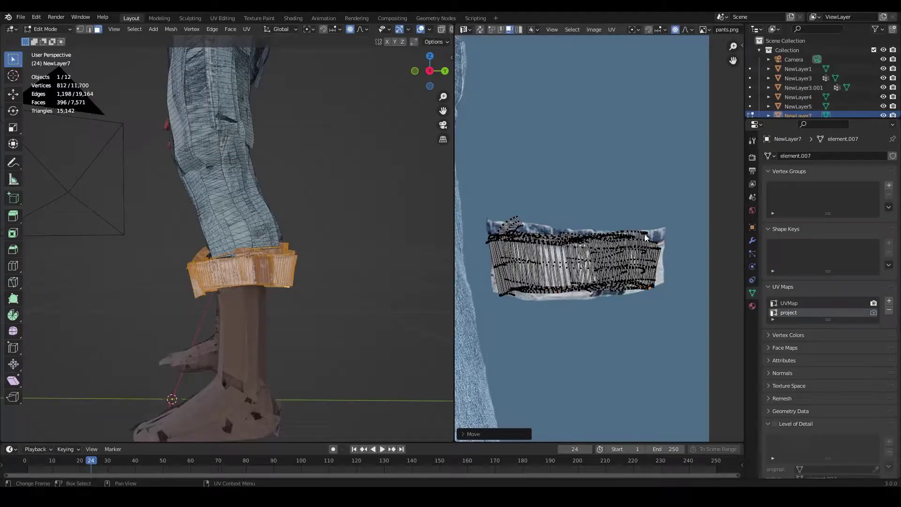
Step: Shift the cuff's upper-edge UVs upward proportionally so the denim rim fits the top of the cuff
{"action": "scroll", "coordinate": [285, 227], "scroll_direction": "up", "scroll_amount": 3}
{"action": "middle_click_drag", "start_coordinate": [325, 163], "coordinate": [373, 177]}
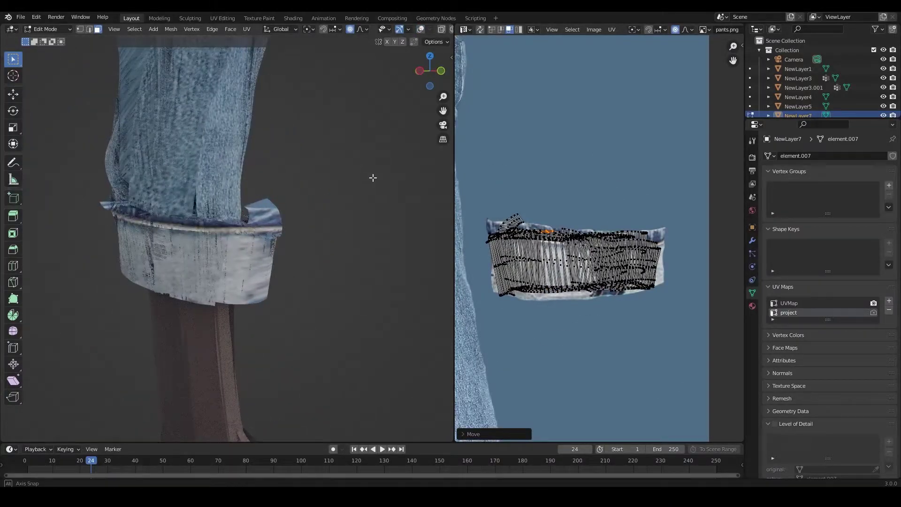
{"action": "key", "text": "g"}
{"action": "scroll", "coordinate": [571, 217], "scroll_direction": "down", "scroll_amount": 2}
{"action": "left_click", "coordinate": [650, 239]}
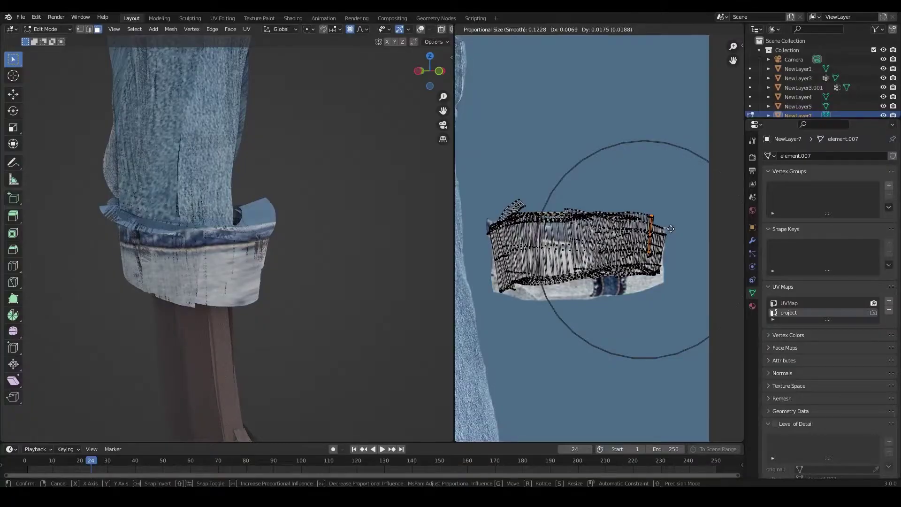
{"action": "left_click", "coordinate": [666, 235]}
Step: Move the cuff's lower-edge UVs down proportionally to the bottom of the cuff photo
{"action": "middle_click_drag", "start_coordinate": [329, 230], "coordinate": [390, 224]}
{"action": "scroll", "coordinate": [263, 227], "scroll_direction": "down", "scroll_amount": 4}
{"action": "scroll", "coordinate": [600, 249], "scroll_direction": "up", "scroll_amount": 1}
{"action": "key", "text": "g"}
{"action": "left_click", "coordinate": [596, 308]}
{"action": "left_click", "coordinate": [533, 301]}
{"action": "key", "text": "g"}
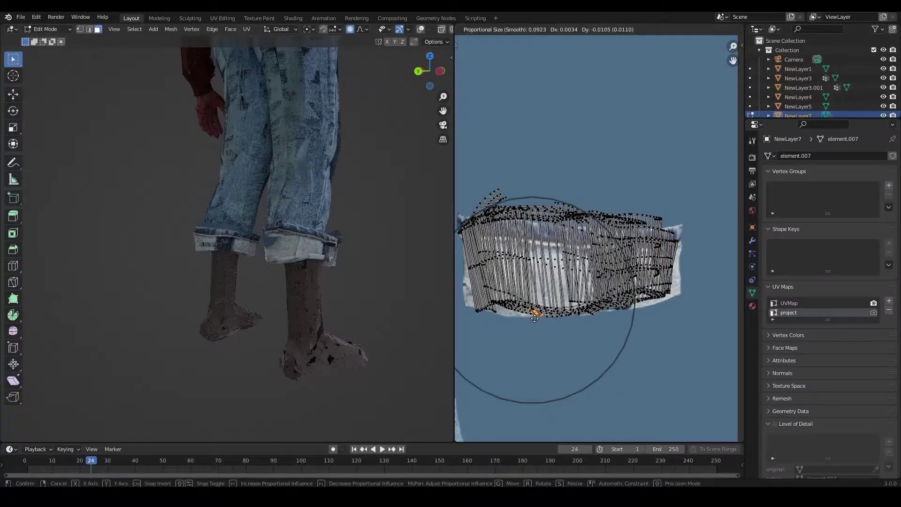
{"action": "left_click", "coordinate": [532, 309]}
Step: Adjust the cuff UVs' lower-left corner and upper edge proportionally to match the photo's outline
{"action": "left_click", "coordinate": [499, 303]}
{"action": "key", "text": "g"}
{"action": "left_click", "coordinate": [492, 309]}
{"action": "left_click", "coordinate": [523, 209]}
{"action": "left_click", "coordinate": [674, 225]}
{"action": "key", "text": "g"}
{"action": "left_click", "coordinate": [679, 224]}
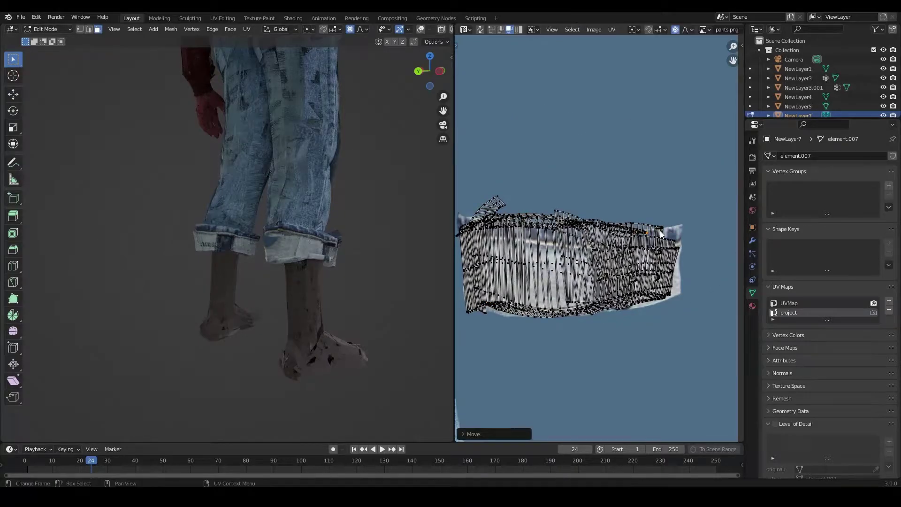
Step: Return to Object Mode, select the right foot object in the maximised viewport and restore the split layout
{"action": "key", "text": "Tab"}
{"action": "scroll", "coordinate": [183, 267], "scroll_direction": "down", "scroll_amount": 5}
{"action": "middle_click_drag", "start_coordinate": [300, 265], "coordinate": [286, 298]}
{"action": "key", "text": "ctrl+space"}
{"action": "scroll", "coordinate": [292, 258], "scroll_direction": "down", "scroll_amount": 1}
{"action": "middle_click_drag", "start_coordinate": [292, 257], "coordinate": [417, 341]}
{"action": "left_click", "coordinate": [417, 345]}
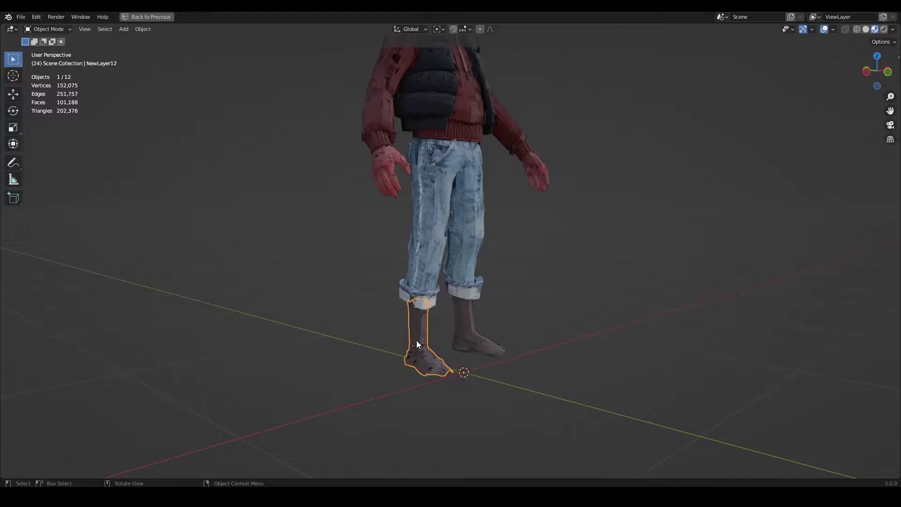
{"action": "key", "text": "ctrl+alt+space"}
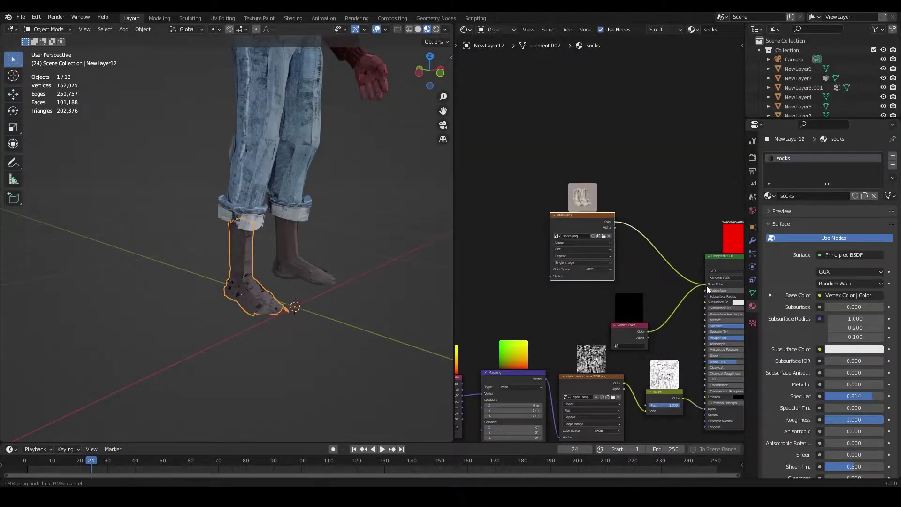
Step: Connect the socks.png colour to the socks material's Base Color and show socks.png in the Image Editor
{"action": "left_click_drag", "start_coordinate": [708, 290], "coordinate": [707, 286]}
{"action": "left_click", "coordinate": [466, 30]}
{"action": "left_click", "coordinate": [502, 63]}
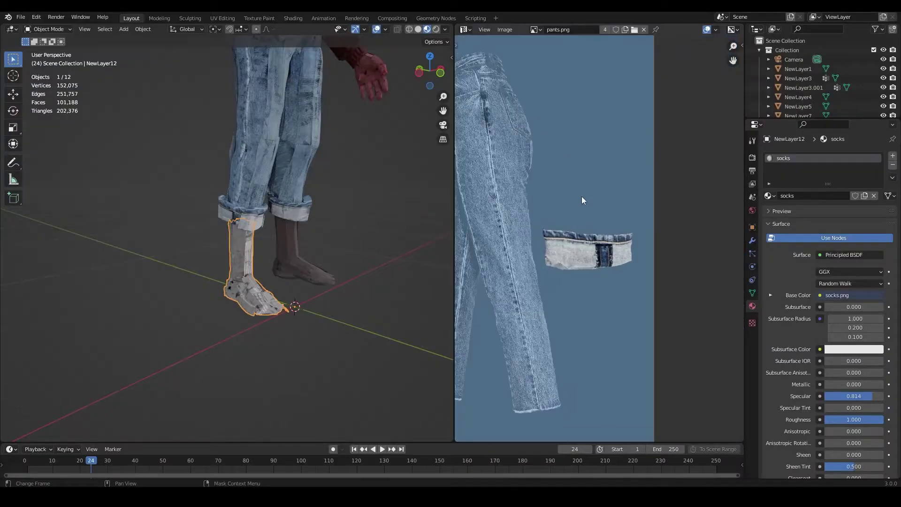
{"action": "scroll", "coordinate": [582, 200], "scroll_direction": "down", "scroll_amount": 4}
{"action": "left_click", "coordinate": [535, 29]}
{"action": "left_click", "coordinate": [558, 43]}
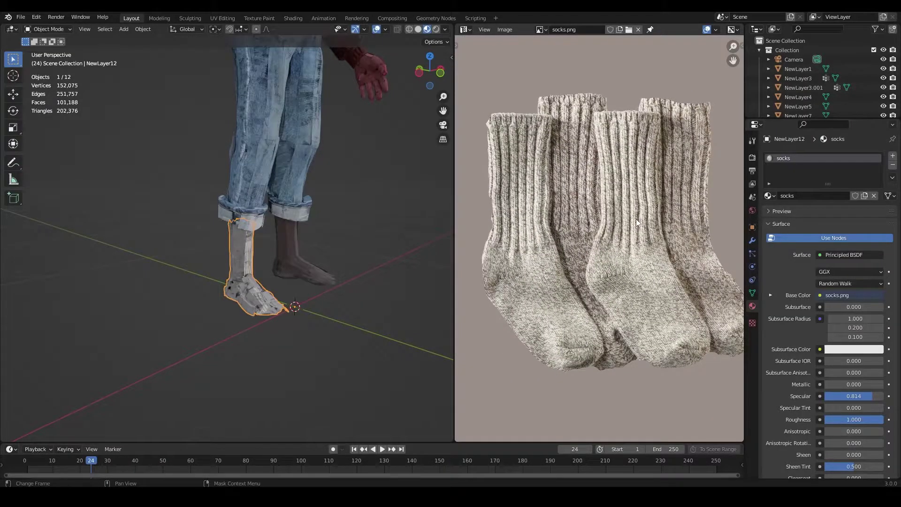
Step: Switch back to the Shader Editor and reposition the socks.png texture node beside the Principled BSDF
{"action": "left_click", "coordinate": [466, 29]}
{"action": "left_click", "coordinate": [502, 113]}
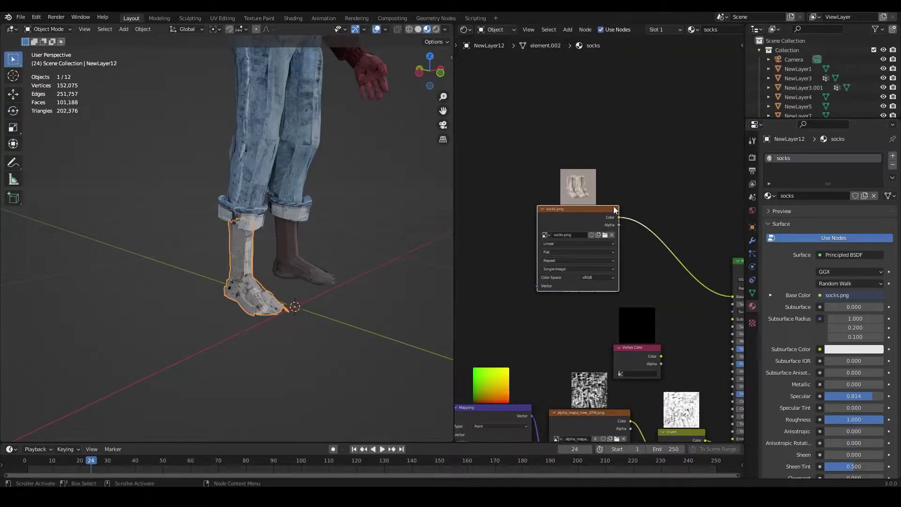
{"action": "left_click_drag", "start_coordinate": [615, 209], "coordinate": [582, 282]}
{"action": "middle_click_drag", "start_coordinate": [638, 296], "coordinate": [615, 252]}
{"action": "left_click_drag", "start_coordinate": [559, 240], "coordinate": [582, 194]}
{"action": "middle_click_drag", "start_coordinate": [653, 240], "coordinate": [634, 266]}
{"action": "scroll", "coordinate": [310, 237], "scroll_direction": "up", "scroll_amount": 2}
{"action": "middle_click_drag", "start_coordinate": [310, 236], "coordinate": [335, 238]}
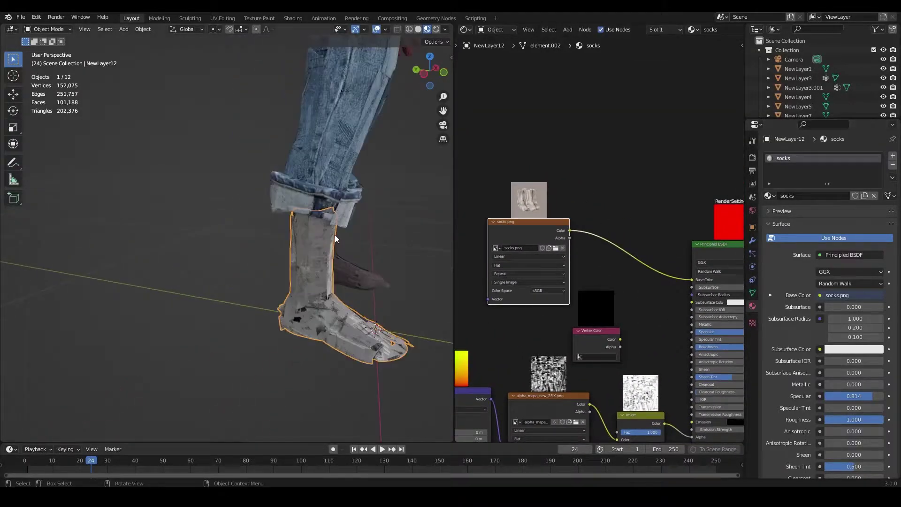
Step: Project all of the right sock's UVs from the outer side view and show them in the UV Editor
{"action": "key", "text": "Tab"}
{"action": "left_click", "coordinate": [248, 29]}
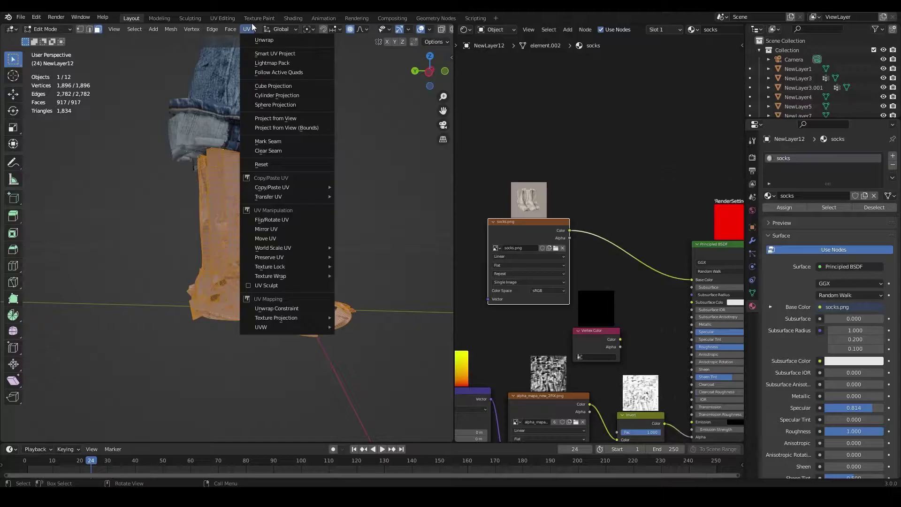
{"action": "left_click", "coordinate": [310, 120]}
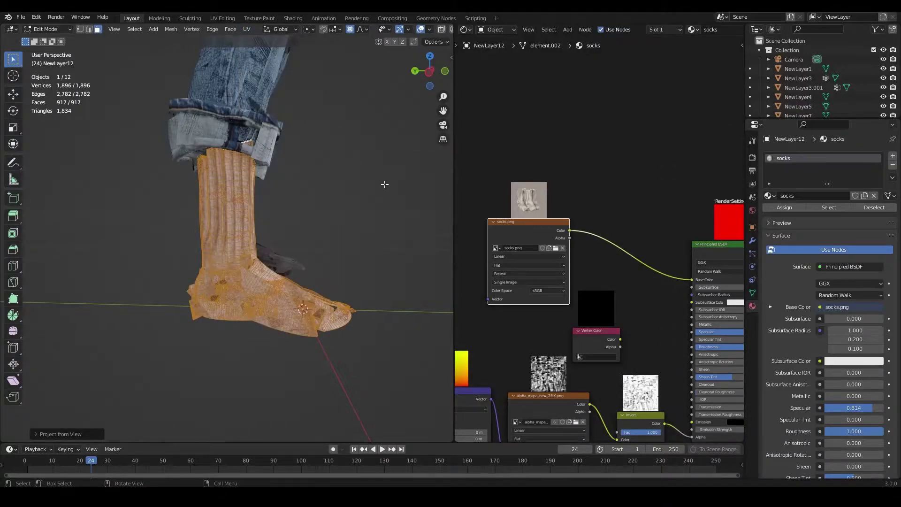
{"action": "mouse_move", "coordinate": [385, 183]}
{"action": "middle_mouse_down"}
{"action": "mouse_move", "coordinate": [359, 200]}
{"action": "mouse_move", "coordinate": [371, 193]}
{"action": "middle_mouse_up"}
{"action": "left_click", "coordinate": [466, 31]}
{"action": "left_click", "coordinate": [485, 81]}
{"action": "scroll", "coordinate": [606, 237], "scroll_direction": "down", "scroll_amount": 4}
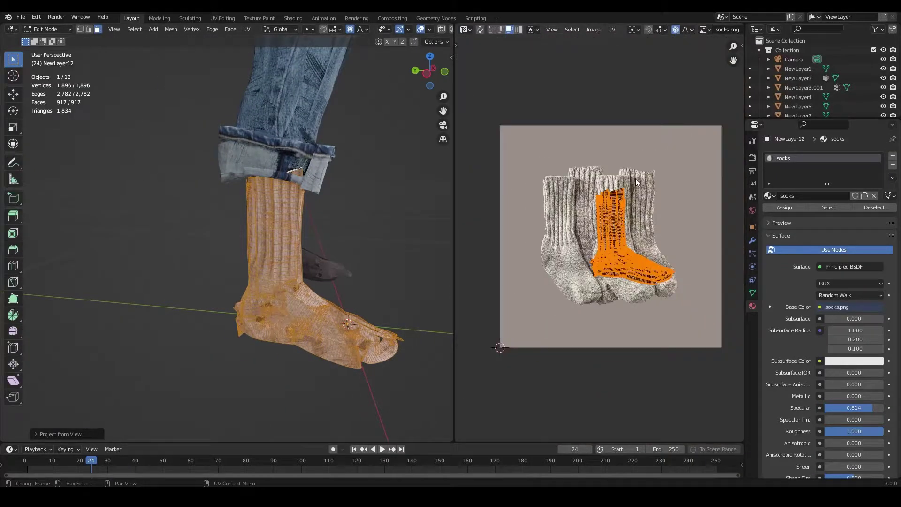
Step: Move and enlarge the sock UVs over the front sock in the photo, and hide the viewport overlays
{"action": "scroll", "coordinate": [594, 239], "scroll_direction": "up", "scroll_amount": 2}
{"action": "key", "text": "g"}
{"action": "left_click", "coordinate": [570, 233]}
{"action": "key", "text": "s"}
{"action": "left_click", "coordinate": [554, 234]}
{"action": "key", "text": "g"}
{"action": "left_click", "coordinate": [421, 29]}
Step: Check the sock from the side, then reposition its UVs and narrow them along X to the photographed sock's width
{"action": "scroll", "coordinate": [309, 151], "scroll_direction": "down", "scroll_amount": 6}
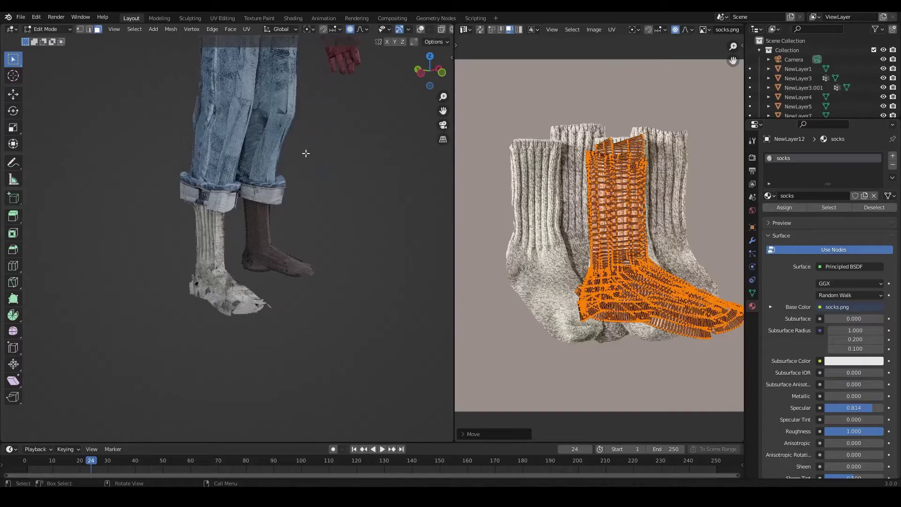
{"action": "mouse_move", "coordinate": [304, 153]}
{"action": "middle_mouse_down"}
{"action": "mouse_move", "coordinate": [251, 153]}
{"action": "mouse_move", "coordinate": [308, 157]}
{"action": "middle_mouse_up"}
{"action": "scroll", "coordinate": [328, 174], "scroll_direction": "up", "scroll_amount": 6}
{"action": "key", "text": "ctrl+space"}
{"action": "scroll", "coordinate": [418, 203], "scroll_direction": "down", "scroll_amount": 3}
{"action": "middle_click_drag", "start_coordinate": [432, 203], "coordinate": [487, 197]}
{"action": "key", "text": "ctrl+space"}
{"action": "key", "text": "g"}
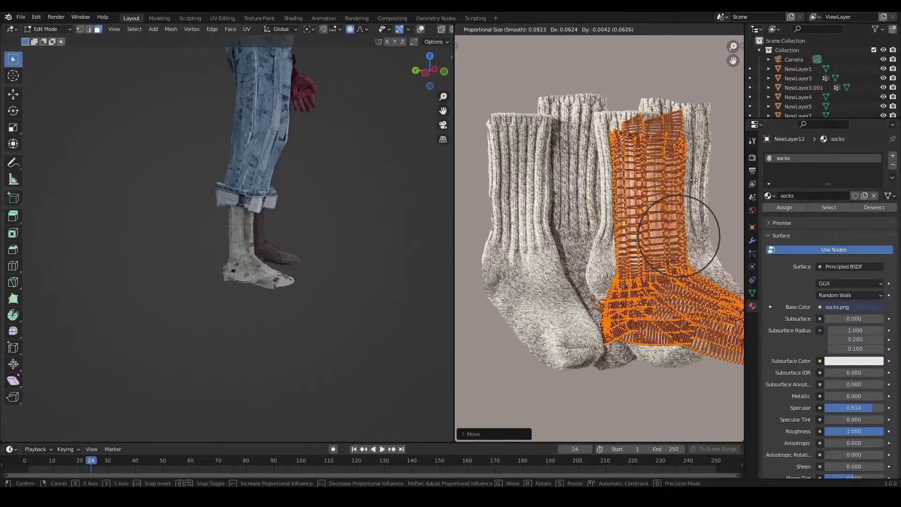
{"action": "left_click", "coordinate": [704, 187]}
{"action": "key", "text": "s"}
{"action": "key", "text": "x"}
{"action": "left_click", "coordinate": [671, 191]}
Step: Fine-tune the position and scale of the sock UVs over the photographed sock
{"action": "key", "text": "g"}
{"action": "left_click", "coordinate": [676, 190]}
{"action": "scroll", "coordinate": [369, 191], "scroll_direction": "up", "scroll_amount": 2}
{"action": "key", "text": "s"}
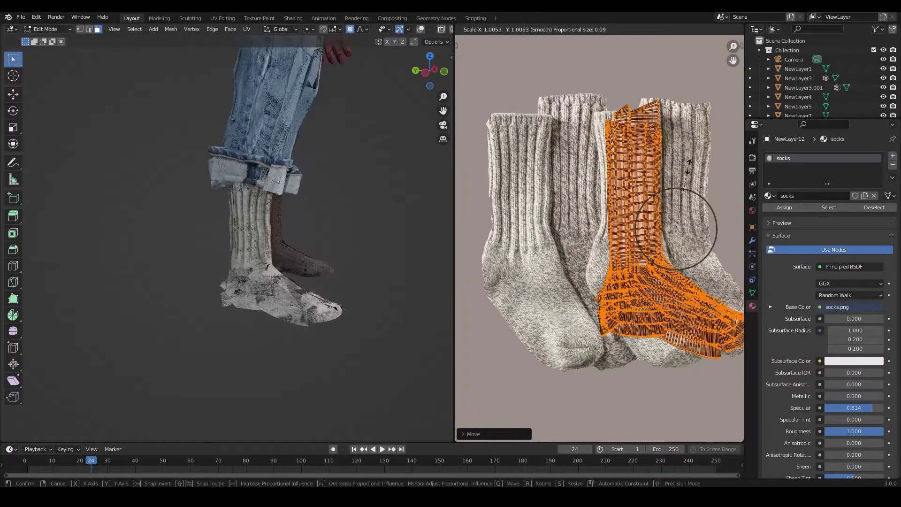
{"action": "left_click", "coordinate": [682, 230]}
Step: Select the linked stroke on the sock's front, project its UVs from the front view and move them onto the ribbing
{"action": "middle_click_drag", "start_coordinate": [286, 197], "coordinate": [197, 202]}
{"action": "left_click", "coordinate": [173, 221]}
{"action": "key", "text": "l"}
{"action": "middle_click_drag", "start_coordinate": [232, 101], "coordinate": [244, 65]}
{"action": "left_click", "coordinate": [247, 29]}
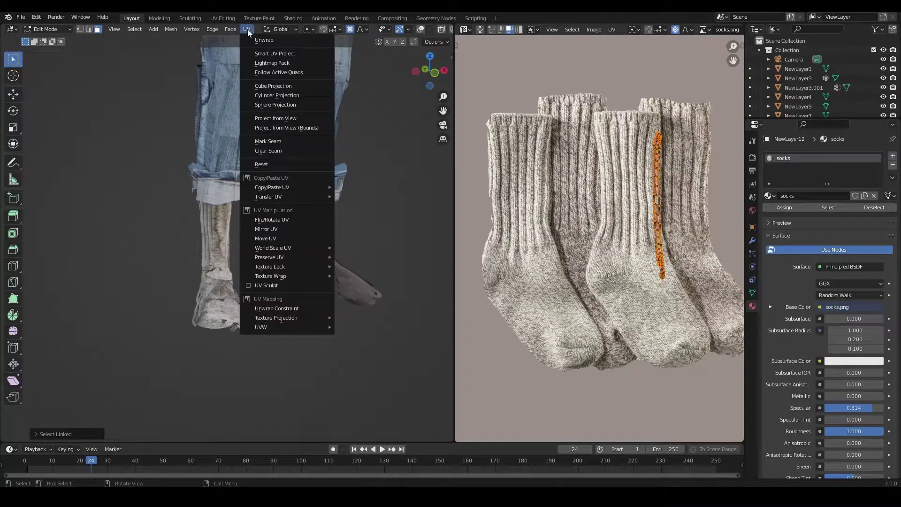
{"action": "left_click", "coordinate": [294, 122]}
{"action": "key", "text": "g"}
Step: Project the linked stroke on the sock's back from behind, then move and enlarge its UVs over the ribbing
{"action": "middle_click_drag", "start_coordinate": [140, 219], "coordinate": [230, 216]}
{"action": "left_click", "coordinate": [294, 221]}
{"action": "key", "text": "l"}
{"action": "middle_click_drag", "start_coordinate": [305, 202], "coordinate": [256, 195], "text": "shift"}
{"action": "middle_click_drag", "start_coordinate": [272, 39], "coordinate": [279, 74]}
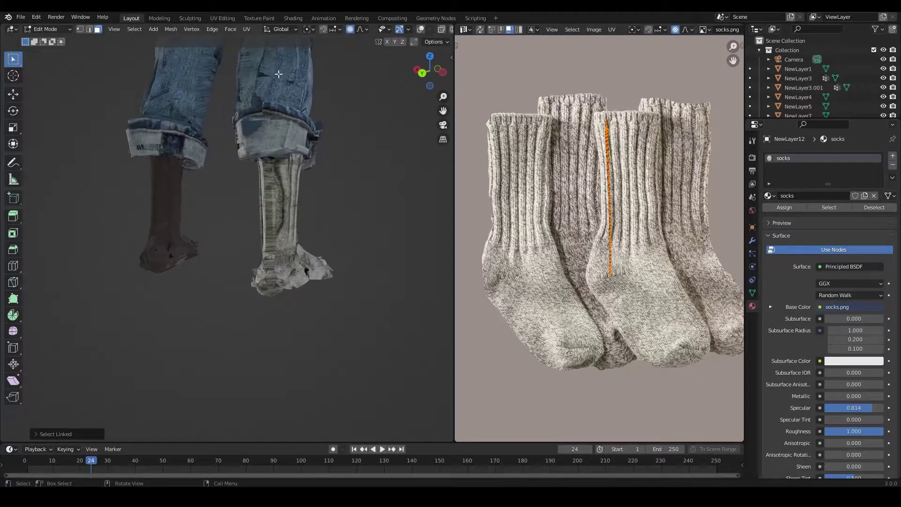
{"action": "left_click", "coordinate": [292, 122]}
{"action": "key", "text": "g"}
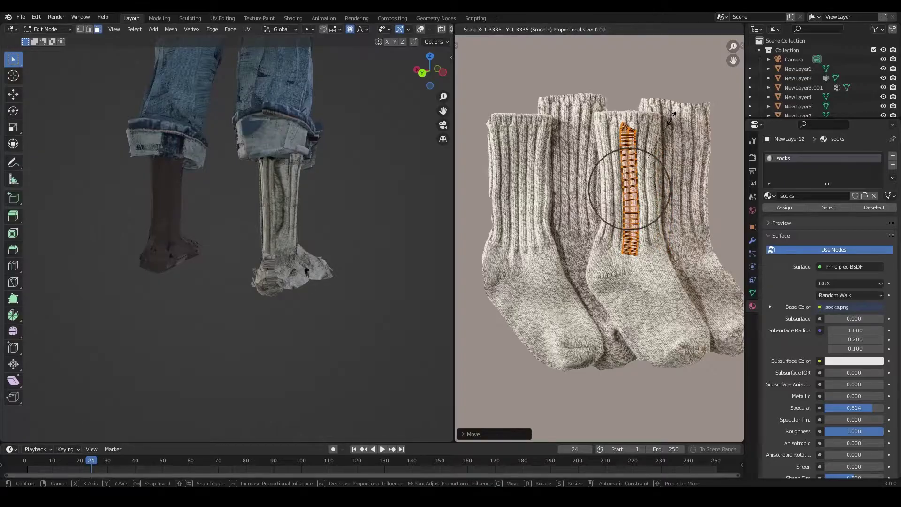
{"action": "left_click", "coordinate": [673, 118]}
Step: Return to Object Mode, show the overlays, select the left foot object and assign the socks material to it
{"action": "middle_click_drag", "start_coordinate": [357, 202], "coordinate": [187, 197]}
{"action": "key", "text": "Tab"}
{"action": "scroll", "coordinate": [221, 197], "scroll_direction": "down", "scroll_amount": 3}
{"action": "scroll", "coordinate": [221, 197], "scroll_direction": "up", "scroll_amount": 5}
{"action": "left_click", "coordinate": [376, 29]}
{"action": "left_click", "coordinate": [249, 259]}
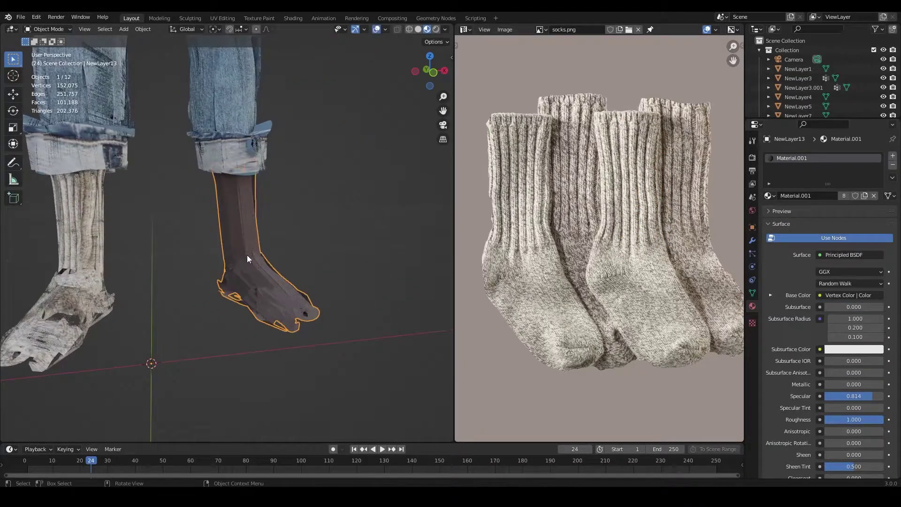
{"action": "left_click", "coordinate": [769, 196]}
{"action": "left_click", "coordinate": [805, 211]}
{"action": "scroll", "coordinate": [333, 240], "scroll_direction": "up", "scroll_amount": 2}
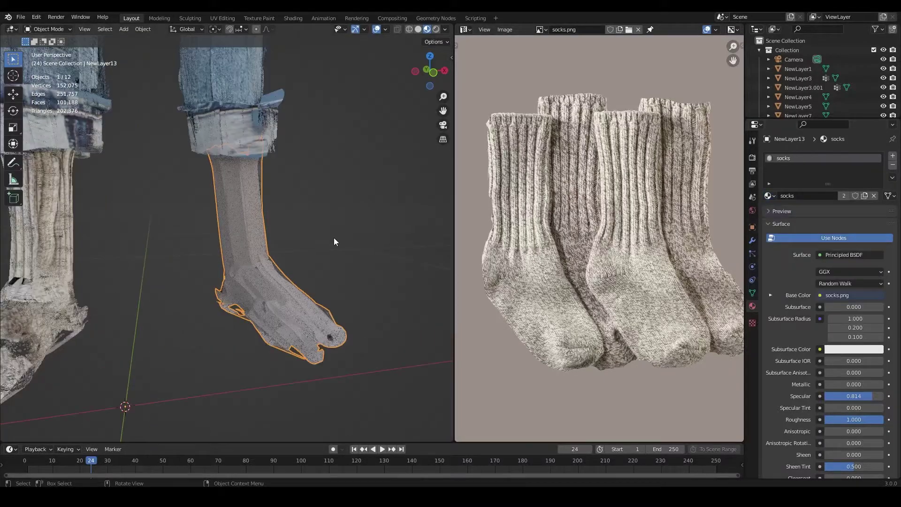
Step: Select the left foot object, enter Edit Mode and project all of its UVs from a side view
{"action": "middle_click_drag", "start_coordinate": [333, 240], "coordinate": [223, 254]}
{"action": "left_click", "coordinate": [63, 251]}
{"action": "middle_click_drag", "start_coordinate": [64, 252], "coordinate": [188, 275]}
{"action": "scroll", "coordinate": [300, 272], "scroll_direction": "down", "scroll_amount": 2}
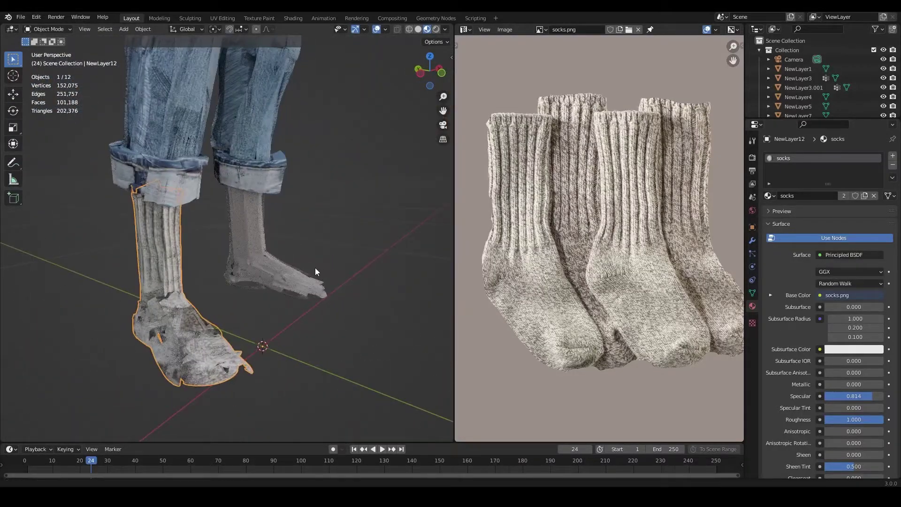
{"action": "scroll", "coordinate": [282, 258], "scroll_direction": "up", "scroll_amount": 2}
{"action": "left_click", "coordinate": [246, 246]}
{"action": "key", "text": "Tab"}
{"action": "middle_click_drag", "start_coordinate": [245, 246], "coordinate": [312, 257]}
{"action": "key", "text": "a"}
{"action": "mouse_move", "coordinate": [257, 138]}
{"action": "middle_mouse_down"}
{"action": "mouse_move", "coordinate": [253, 145]}
{"action": "mouse_move", "coordinate": [259, 134]}
{"action": "middle_mouse_up"}
{"action": "left_click", "coordinate": [297, 119]}
Step: Scale and move the left foot's UVs over the photographed front sock, and return to Object Mode
{"action": "scroll", "coordinate": [681, 193], "scroll_direction": "down", "scroll_amount": 2}
{"action": "key", "text": "s"}
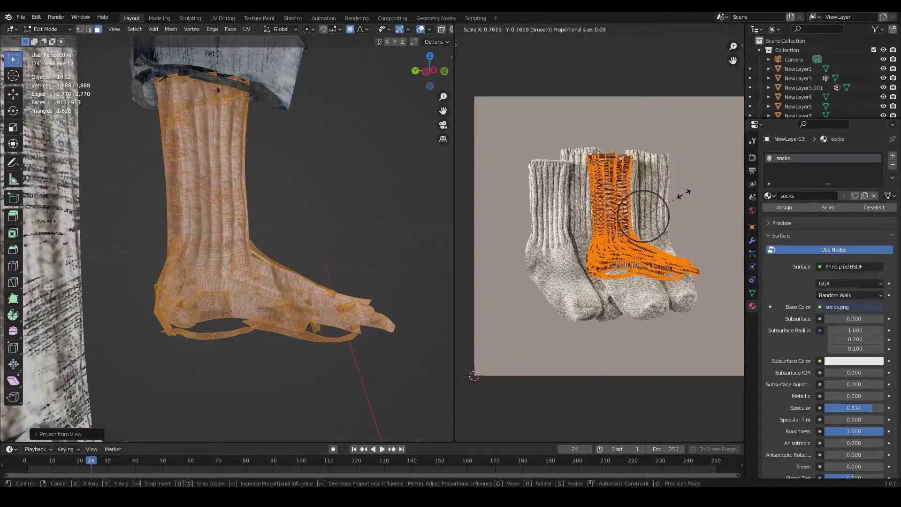
{"action": "left_click", "coordinate": [690, 199]}
{"action": "key", "text": "g"}
{"action": "left_click", "coordinate": [692, 208]}
{"action": "key", "text": "Tab"}
Step: Select the linked stroke on the left sock's front and project its UVs from the front view
{"action": "scroll", "coordinate": [275, 221], "scroll_direction": "down", "scroll_amount": 4}
{"action": "middle_click_drag", "start_coordinate": [276, 221], "coordinate": [188, 220]}
{"action": "scroll", "coordinate": [193, 211], "scroll_direction": "up", "scroll_amount": 3}
{"action": "key", "text": "Tab"}
{"action": "left_click", "coordinate": [198, 203]}
{"action": "left_click", "coordinate": [248, 31]}
{"action": "left_click", "coordinate": [298, 118]}
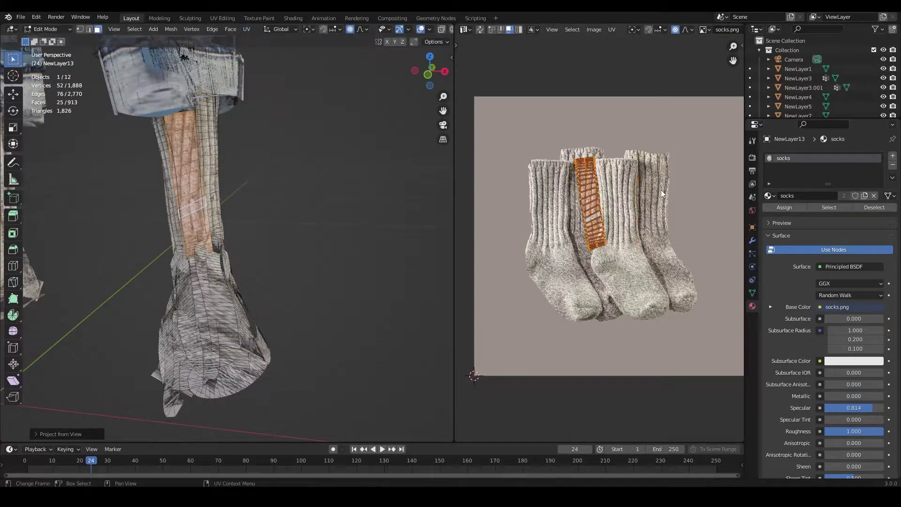
Step: Project the linked stroke on the left sock's back from behind, move and rotate its UVs on the ribbing, and leave Edit Mode
{"action": "middle_click_drag", "start_coordinate": [308, 206], "coordinate": [238, 241]}
{"action": "left_click", "coordinate": [238, 242]}
{"action": "left_click", "coordinate": [248, 31]}
{"action": "middle_click_drag", "start_coordinate": [302, 165], "coordinate": [336, 187]}
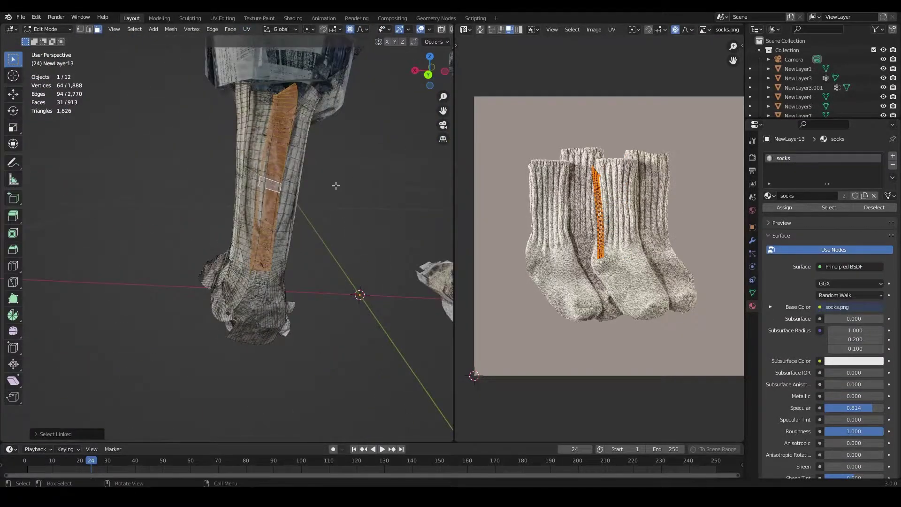
{"action": "left_click", "coordinate": [248, 31]}
{"action": "left_click", "coordinate": [287, 123]}
{"action": "key", "text": "g"}
{"action": "left_click", "coordinate": [652, 178]}
{"action": "key", "text": "r"}
{"action": "left_click", "coordinate": [659, 145]}
{"action": "key", "text": "Tab"}
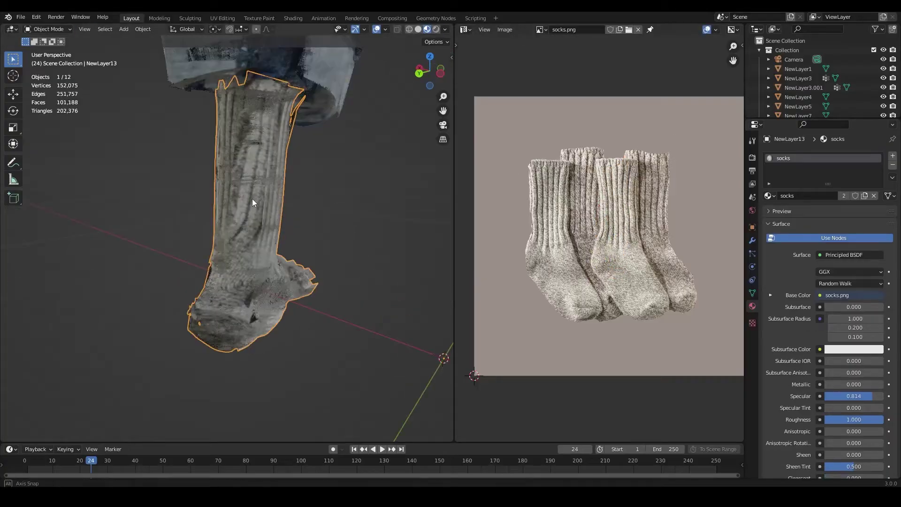
Step: Project the linked stroke on the right sock's outer back from view and move its UVs onto the photographed ribbing
{"action": "scroll", "coordinate": [253, 207], "scroll_direction": "down", "scroll_amount": 5}
{"action": "mouse_move", "coordinate": [257, 227]}
{"action": "middle_mouse_down"}
{"action": "mouse_move", "coordinate": [291, 216]}
{"action": "mouse_move", "coordinate": [258, 227]}
{"action": "middle_mouse_up"}
{"action": "scroll", "coordinate": [258, 227], "scroll_direction": "up", "scroll_amount": 4}
{"action": "left_click", "coordinate": [258, 227]}
{"action": "key", "text": "Tab"}
{"action": "left_click", "coordinate": [259, 226]}
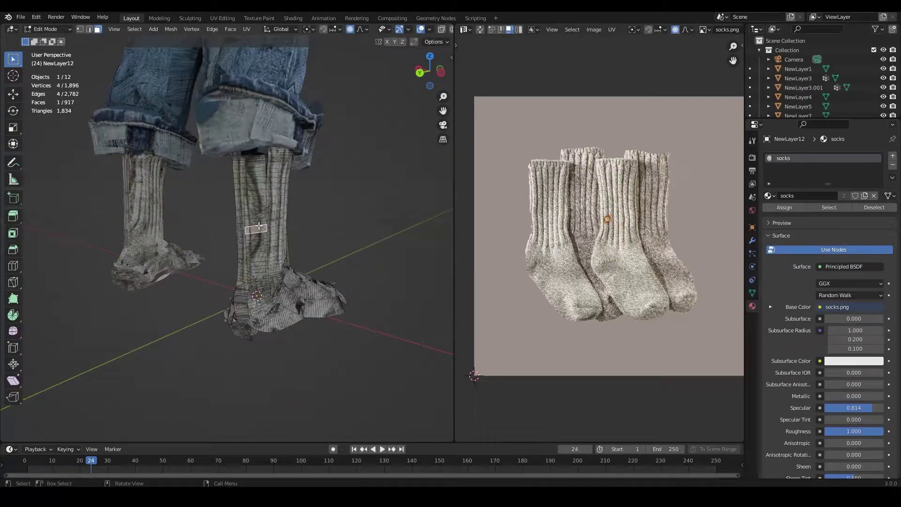
{"action": "left_click", "coordinate": [247, 30]}
{"action": "left_click", "coordinate": [277, 121]}
{"action": "key", "text": "g"}
{"action": "left_click", "coordinate": [510, 153]}
{"action": "key", "text": "Tab"}
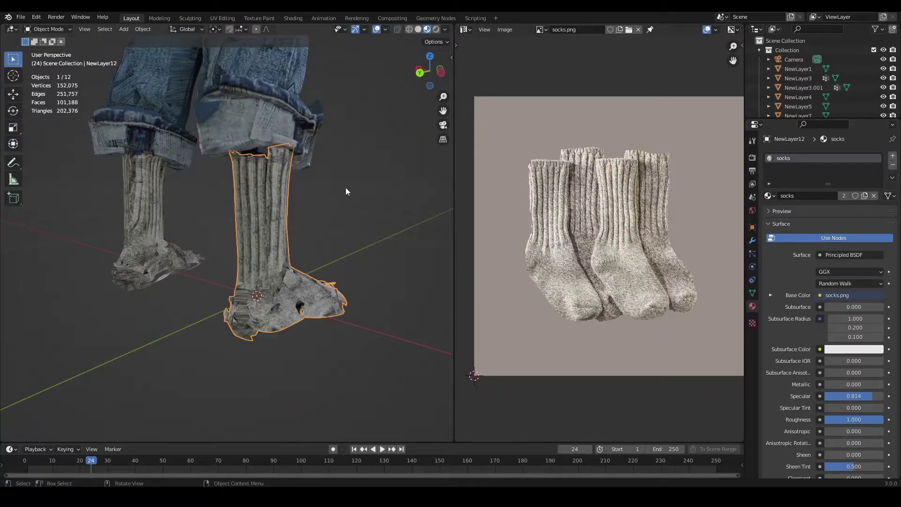
Step: Show the shoes in a maximized 3D view and open the right sock for mesh editing with X-ray on
{"action": "left_click", "coordinate": [346, 187]}
{"action": "middle_click_drag", "start_coordinate": [346, 187], "coordinate": [314, 193]}
{"action": "key", "text": "ctrl+space"}
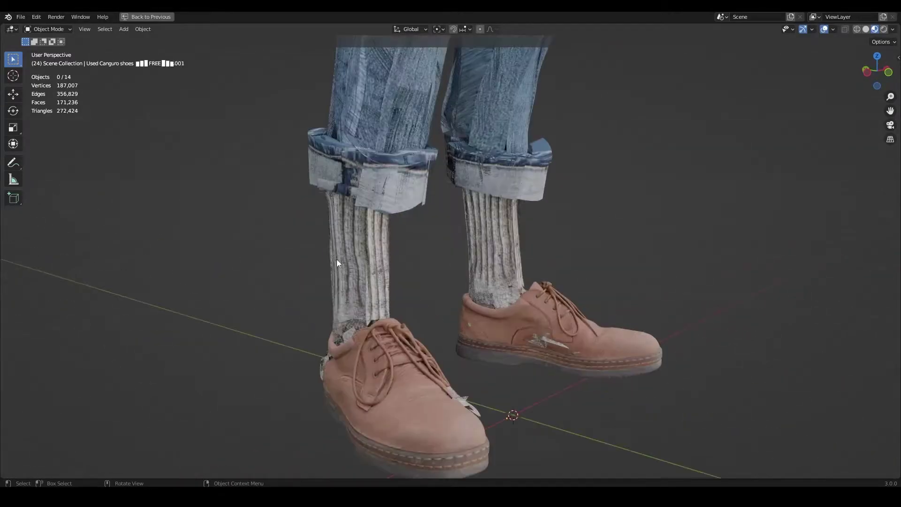
{"action": "middle_click_drag", "start_coordinate": [337, 259], "coordinate": [517, 277], "text": "alt"}
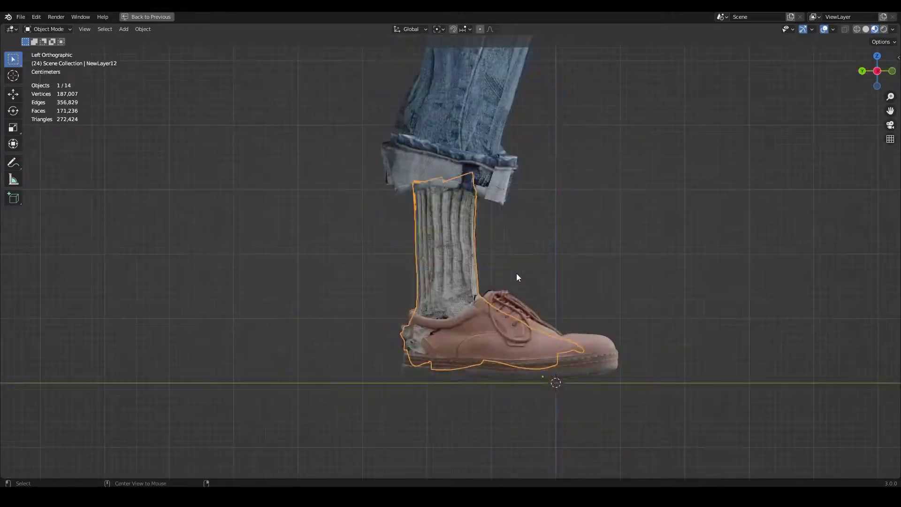
{"action": "left_click", "coordinate": [846, 30]}
{"action": "middle_click_drag", "start_coordinate": [500, 323], "coordinate": [563, 336]}
Step: Circle-select the right sock's foot faces inside the shoe, delete them and return to Object Mode
{"action": "key", "text": "c"}
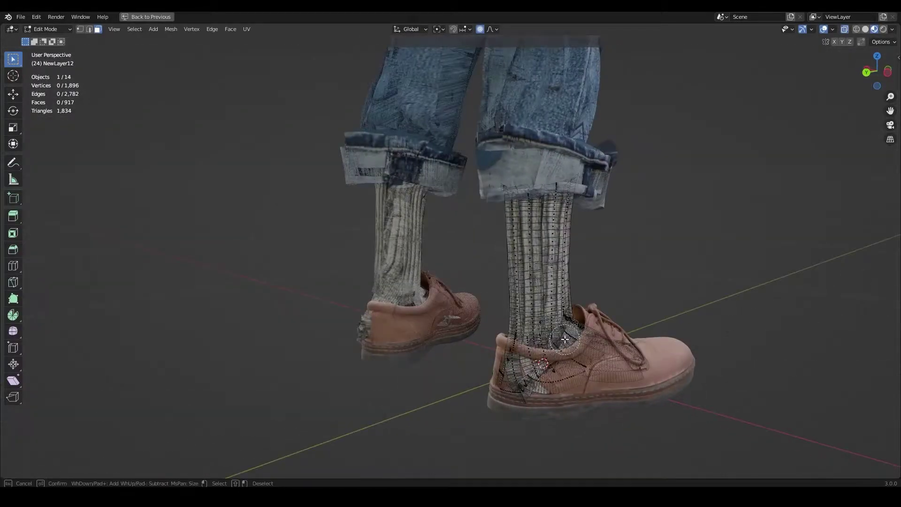
{"action": "left_click_drag", "start_coordinate": [502, 374], "coordinate": [559, 372]}
{"action": "key", "text": "Escape"}
{"action": "middle_click_drag", "start_coordinate": [331, 349], "coordinate": [446, 345]}
{"action": "key", "text": "c"}
{"action": "mouse_move", "coordinate": [535, 343]}
{"action": "middle_mouse_down"}
{"action": "mouse_move", "coordinate": [442, 337]}
{"action": "mouse_move", "coordinate": [306, 401]}
{"action": "middle_mouse_up"}
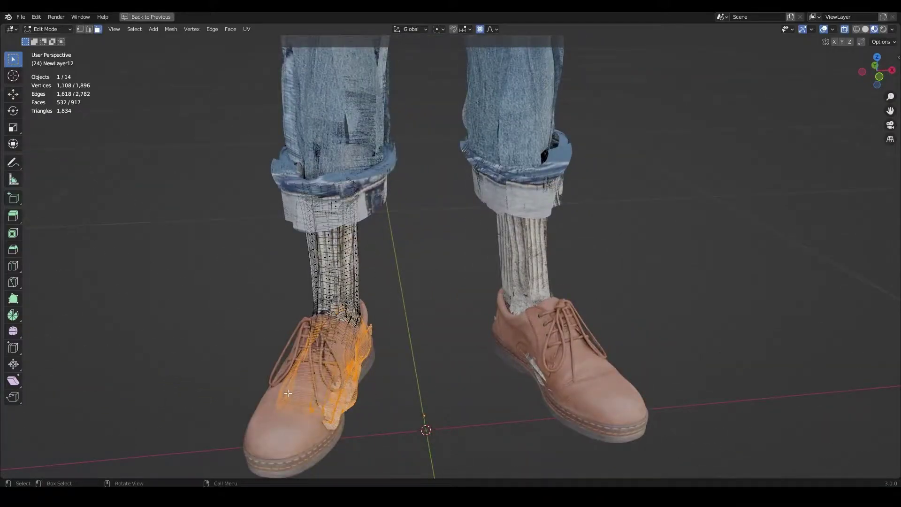
{"action": "key", "text": "Tab"}
Step: Circle-select the left sock's foot faces inside the shoe from several sides, delete them and return to Object Mode
{"action": "middle_click_drag", "start_coordinate": [408, 359], "coordinate": [477, 359]}
{"action": "left_click", "coordinate": [545, 331]}
{"action": "left_click", "coordinate": [500, 259]}
{"action": "key", "text": "Tab"}
{"action": "middle_click_drag", "start_coordinate": [500, 259], "coordinate": [432, 258], "text": "shift"}
{"action": "key", "text": "c"}
{"action": "left_click_drag", "start_coordinate": [497, 335], "coordinate": [529, 327]}
{"action": "key", "text": "Escape"}
{"action": "middle_click_drag", "start_coordinate": [497, 345], "coordinate": [595, 367]}
{"action": "key", "text": "c"}
{"action": "left_click_drag", "start_coordinate": [401, 359], "coordinate": [358, 372]}
{"action": "key", "text": "Escape"}
{"action": "mouse_move", "coordinate": [392, 338]}
{"action": "middle_mouse_down"}
{"action": "mouse_move", "coordinate": [518, 381]}
{"action": "mouse_move", "coordinate": [480, 368]}
{"action": "middle_mouse_up"}
{"action": "key", "text": "Escape"}
{"action": "key", "text": "x"}
{"action": "left_click", "coordinate": [471, 381]}
{"action": "key", "text": "Escape"}
{"action": "key", "text": "Tab"}
{"action": "left_click", "coordinate": [530, 370]}
Step: Select the red hoodie and switch it to Vertex Paint mode
{"action": "middle_click_drag", "start_coordinate": [399, 362], "coordinate": [407, 323]}
{"action": "scroll", "coordinate": [436, 362], "scroll_direction": "down", "scroll_amount": 5}
{"action": "scroll", "coordinate": [480, 365], "scroll_direction": "up", "scroll_amount": 3}
{"action": "left_click", "coordinate": [481, 365]}
{"action": "scroll", "coordinate": [407, 305], "scroll_direction": "up", "scroll_amount": 3}
{"action": "middle_click_drag", "start_coordinate": [405, 301], "coordinate": [402, 231]}
{"action": "key", "text": "ctrl+Tab"}
{"action": "left_click", "coordinate": [405, 167]}
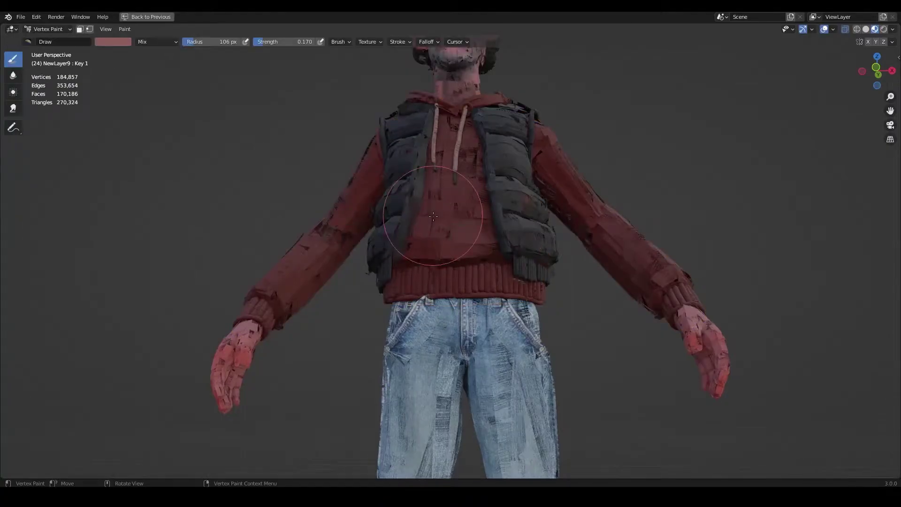
Step: Paint darker red tones onto the hoodie, using a dark red brush with a 69 px radius and 0.711 strength
{"action": "middle_click_drag", "start_coordinate": [250, 247], "coordinate": [282, 272]}
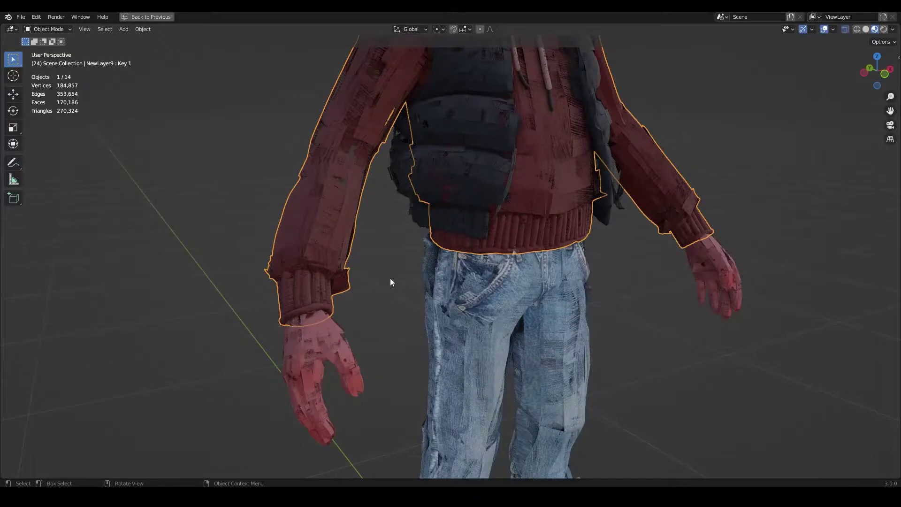
{"action": "scroll", "coordinate": [390, 278], "scroll_direction": "up", "scroll_amount": 5}
{"action": "right_click", "coordinate": [457, 291]}
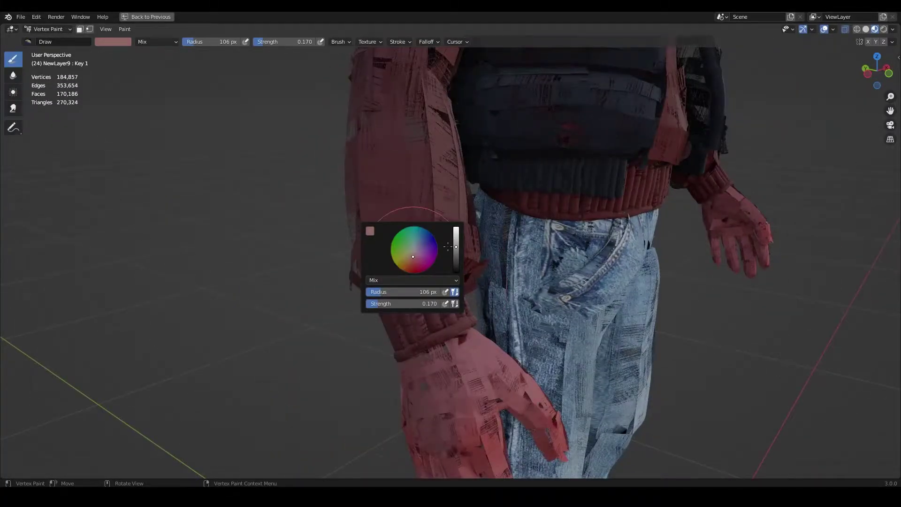
{"action": "right_click", "coordinate": [404, 269]}
{"action": "mouse_move", "coordinate": [464, 312]}
{"action": "middle_mouse_down"}
{"action": "mouse_move", "coordinate": [403, 268]}
{"action": "mouse_move", "coordinate": [369, 319]}
{"action": "middle_mouse_up"}
{"action": "left_click", "coordinate": [346, 239]}
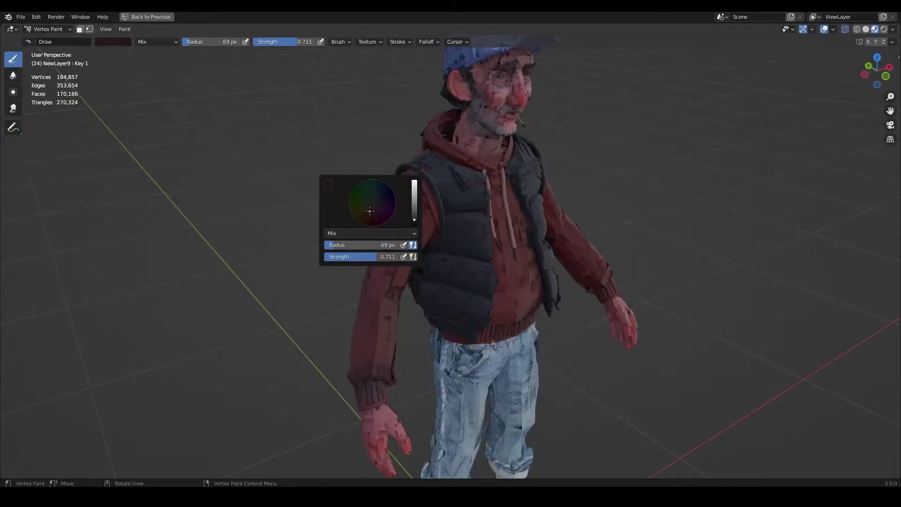
Step: Change the brush colour to brown and paint the hoodie sleeve with a 123 px radius and 0.378 strength
{"action": "right_click", "coordinate": [350, 195]}
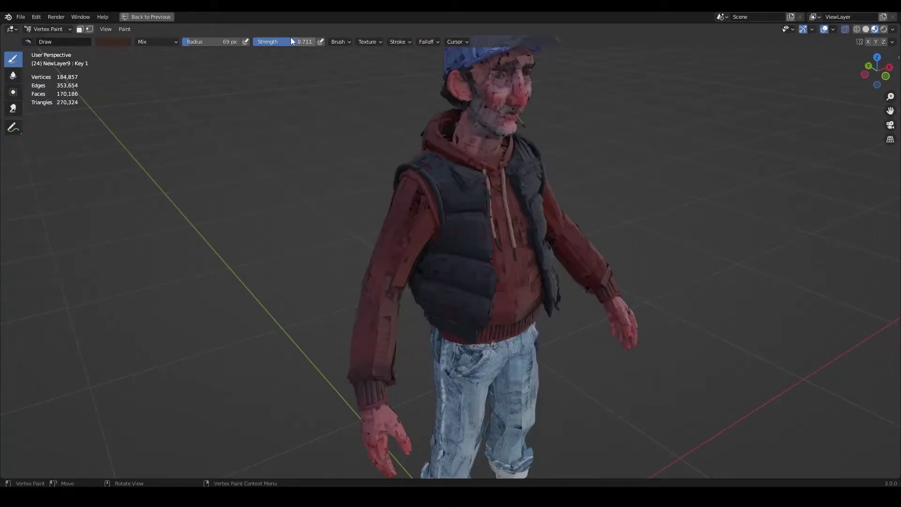
{"action": "left_click_drag", "start_coordinate": [380, 219], "coordinate": [384, 258]}
{"action": "middle_click_drag", "start_coordinate": [344, 179], "coordinate": [295, 139]}
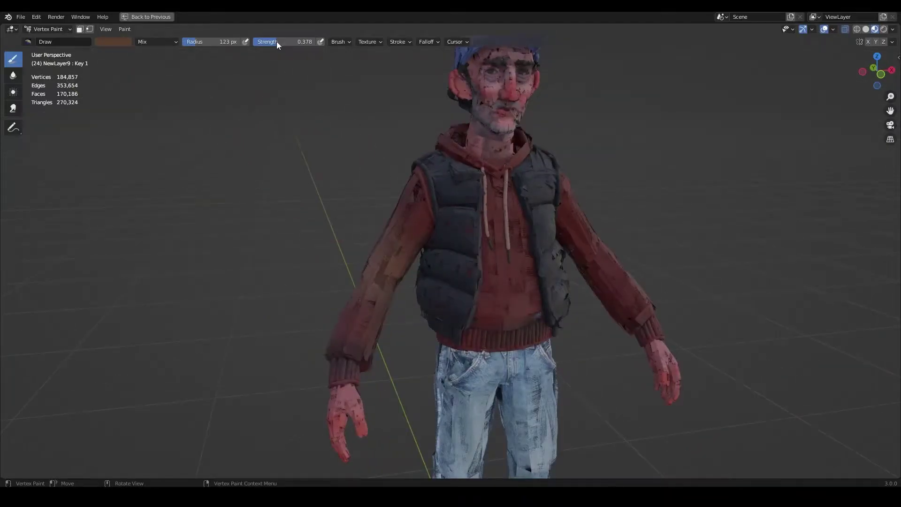
{"action": "middle_click_drag", "start_coordinate": [328, 168], "coordinate": [352, 193]}
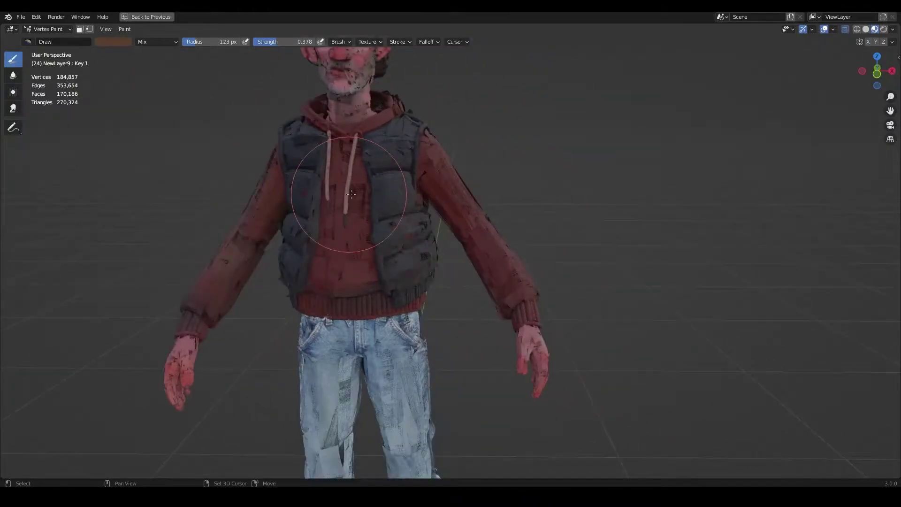
Step: Resize the brush, adjust its colour and lower its strength to tint more of the hoodie, and leave Vertex Paint mode
{"action": "mouse_move", "coordinate": [399, 240]}
{"action": "middle_mouse_down"}
{"action": "mouse_move", "coordinate": [442, 230]}
{"action": "mouse_move", "coordinate": [418, 244]}
{"action": "mouse_move", "coordinate": [395, 240]}
{"action": "mouse_move", "coordinate": [430, 230]}
{"action": "middle_mouse_up"}
{"action": "scroll", "coordinate": [418, 244], "scroll_direction": "down", "scroll_amount": 2}
{"action": "scroll", "coordinate": [396, 239], "scroll_direction": "up", "scroll_amount": 1}
{"action": "key", "text": "f"}
{"action": "left_click", "coordinate": [370, 238]}
{"action": "right_click", "coordinate": [384, 188]}
{"action": "left_click", "coordinate": [380, 188]}
{"action": "left_click_drag", "start_coordinate": [288, 42], "coordinate": [276, 42]}
{"action": "middle_click_drag", "start_coordinate": [348, 127], "coordinate": [400, 136]}
{"action": "middle_click_drag", "start_coordinate": [417, 180], "coordinate": [363, 219]}
{"action": "mouse_move", "coordinate": [416, 305]}
{"action": "middle_mouse_down"}
{"action": "mouse_move", "coordinate": [375, 294]}
{"action": "mouse_move", "coordinate": [376, 273]}
{"action": "mouse_move", "coordinate": [457, 299]}
{"action": "middle_mouse_up"}
{"action": "scroll", "coordinate": [375, 295], "scroll_direction": "down", "scroll_amount": 2}
{"action": "key", "text": "ctrl+Tab"}
Step: Select the puffer vest and restore the split editor layout
{"action": "scroll", "coordinate": [401, 297], "scroll_direction": "down", "scroll_amount": 4}
{"action": "scroll", "coordinate": [401, 297], "scroll_direction": "up", "scroll_amount": 8}
{"action": "left_click", "coordinate": [376, 273]}
{"action": "scroll", "coordinate": [376, 273], "scroll_direction": "up", "scroll_amount": 3}
{"action": "scroll", "coordinate": [458, 299], "scroll_direction": "down", "scroll_amount": 5}
{"action": "left_click", "coordinate": [382, 238]}
{"action": "key", "text": "ctrl+space"}
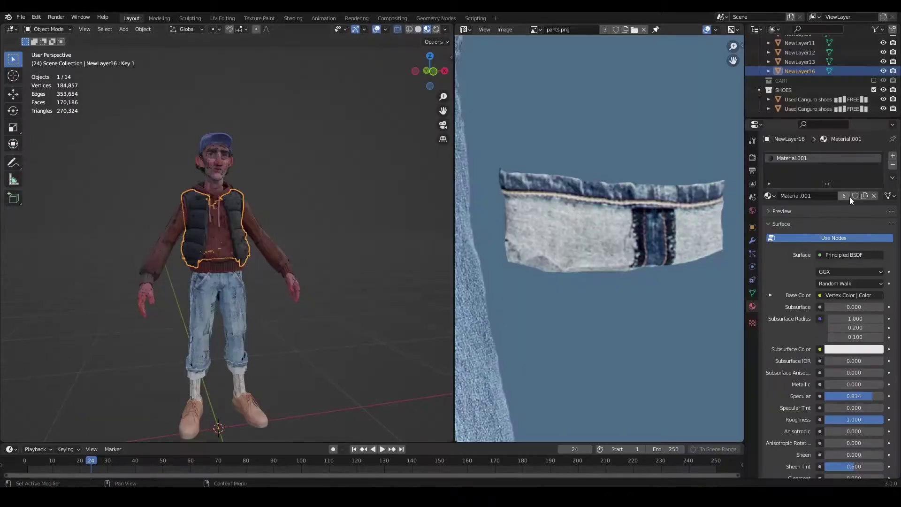
Step: Show the vest's nodes in the Shader Editor, give the vest its own material copy and rename it vest
{"action": "scroll", "coordinate": [225, 212], "scroll_direction": "up", "scroll_amount": 6}
{"action": "left_click", "coordinate": [466, 29]}
{"action": "left_click", "coordinate": [493, 119]}
{"action": "double_click", "coordinate": [793, 159]}
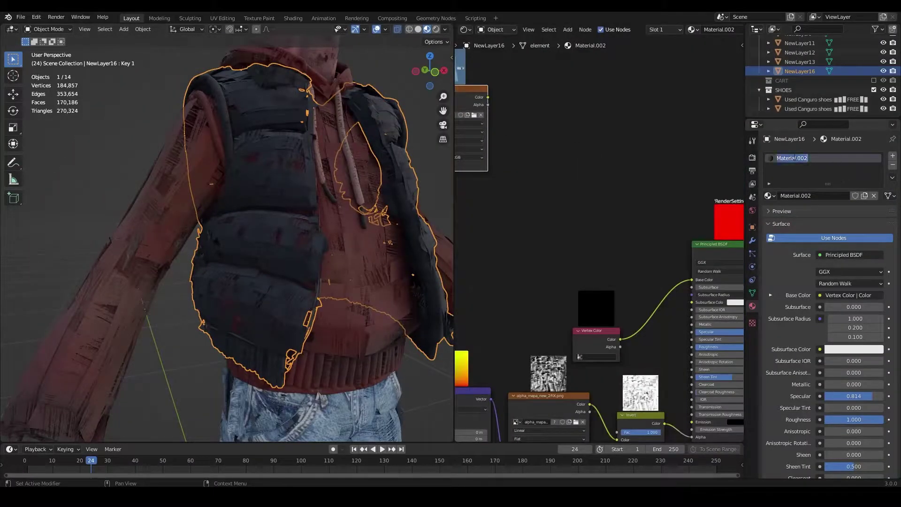
{"action": "key", "text": "Return"}
Step: Reposition the Vertex Color node and set the vest material's Specular to 1.000 and Roughness to 0.764
{"action": "scroll", "coordinate": [622, 336], "scroll_direction": "down", "scroll_amount": 1}
{"action": "left_click_drag", "start_coordinate": [604, 335], "coordinate": [592, 266]}
{"action": "middle_click_drag", "start_coordinate": [343, 247], "coordinate": [350, 247]}
{"action": "scroll", "coordinate": [350, 247], "scroll_direction": "down", "scroll_amount": 1}
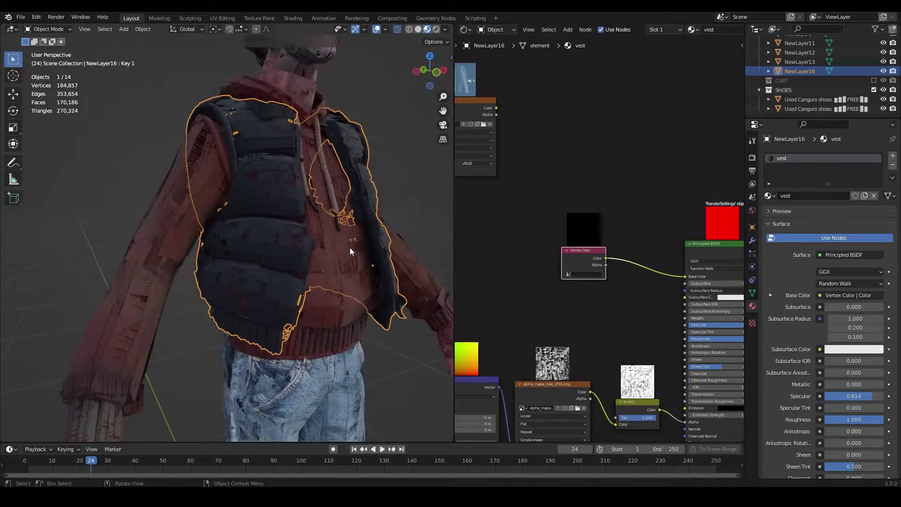
{"action": "key", "text": "shift+alt+z"}
{"action": "left_click", "coordinate": [349, 247]}
{"action": "key", "text": "shift+alt+z"}
{"action": "left_click", "coordinate": [292, 252]}
{"action": "middle_click_drag", "start_coordinate": [429, 286], "coordinate": [387, 250], "text": "shift"}
{"action": "middle_click_drag", "start_coordinate": [673, 327], "coordinate": [576, 319]}
{"action": "scroll", "coordinate": [575, 320], "scroll_direction": "up", "scroll_amount": 2}
{"action": "left_click_drag", "start_coordinate": [629, 340], "coordinate": [612, 340]}
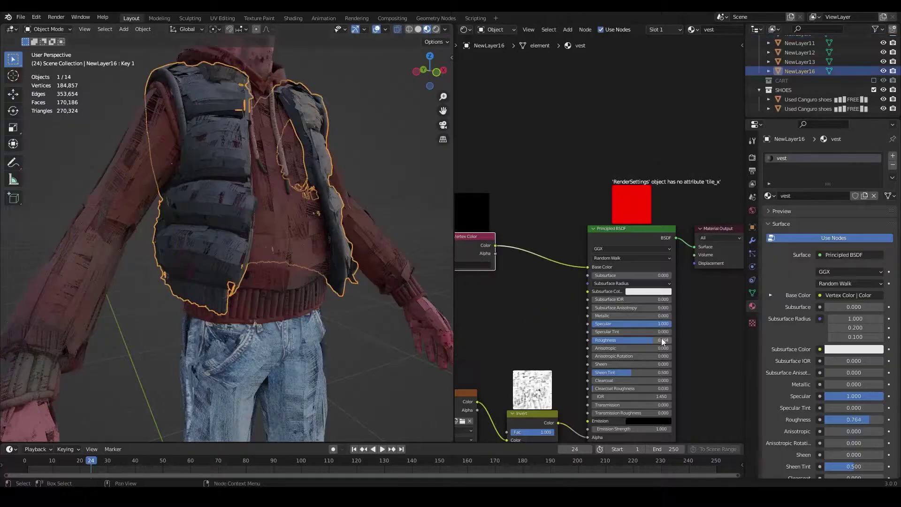
Step: Examine the vest's new shine on the whole character from several sides in a maximized 3D view
{"action": "scroll", "coordinate": [257, 250], "scroll_direction": "down", "scroll_amount": 2}
{"action": "middle_click_drag", "start_coordinate": [257, 250], "coordinate": [295, 258]}
{"action": "left_click", "coordinate": [389, 270]}
{"action": "key", "text": "ctrl+space"}
{"action": "mouse_move", "coordinate": [390, 269]}
{"action": "middle_mouse_down"}
{"action": "mouse_move", "coordinate": [301, 238]}
{"action": "mouse_move", "coordinate": [376, 277]}
{"action": "middle_mouse_up"}
{"action": "scroll", "coordinate": [480, 300], "scroll_direction": "down", "scroll_amount": 3}
{"action": "middle_click_drag", "start_coordinate": [480, 299], "coordinate": [537, 280]}
{"action": "scroll", "coordinate": [486, 282], "scroll_direction": "up", "scroll_amount": 2}
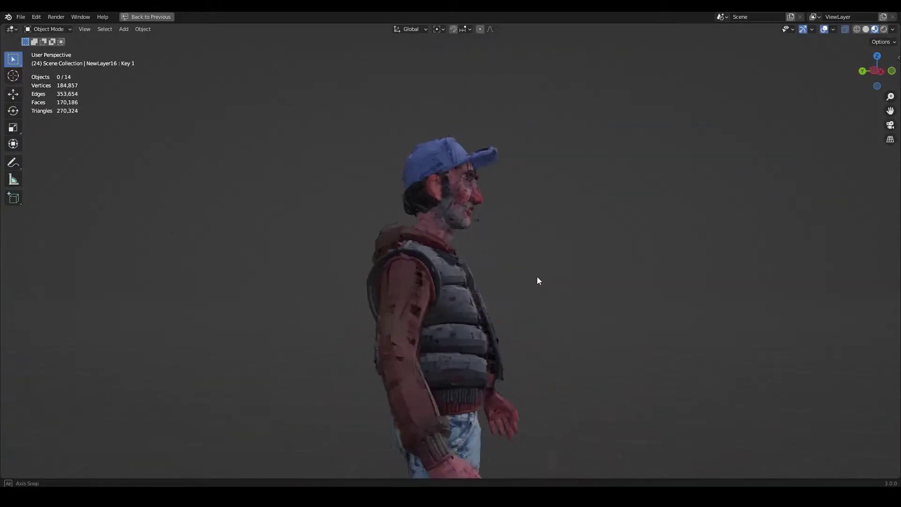
{"action": "scroll", "coordinate": [487, 309], "scroll_direction": "up", "scroll_amount": 2}
{"action": "scroll", "coordinate": [350, 182], "scroll_direction": "down", "scroll_amount": 3}
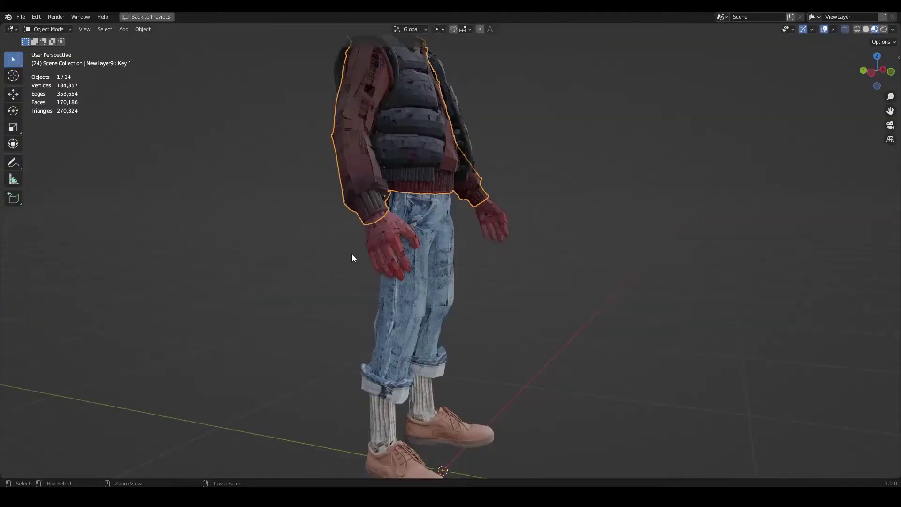
Step: Select the trousers and copy the alpha brush-mask node chain from their pants material
{"action": "key", "text": "alt+a"}
{"action": "mouse_move", "coordinate": [351, 254]}
{"action": "middle_mouse_down"}
{"action": "mouse_move", "coordinate": [468, 350]}
{"action": "mouse_move", "coordinate": [423, 328]}
{"action": "middle_mouse_up"}
{"action": "left_click", "coordinate": [415, 326]}
{"action": "left_click", "coordinate": [392, 330]}
{"action": "middle_click_drag", "start_coordinate": [512, 270], "coordinate": [391, 233]}
{"action": "left_click", "coordinate": [352, 347]}
{"action": "left_click", "coordinate": [465, 347], "text": "shift"}
{"action": "middle_click_drag", "start_coordinate": [415, 298], "coordinate": [467, 284]}
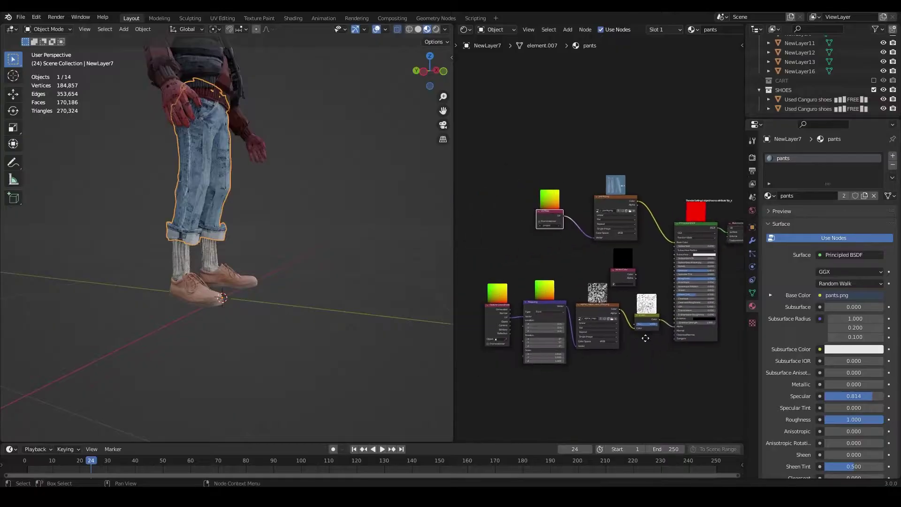
{"action": "left_click_drag", "start_coordinate": [489, 292], "coordinate": [676, 381]}
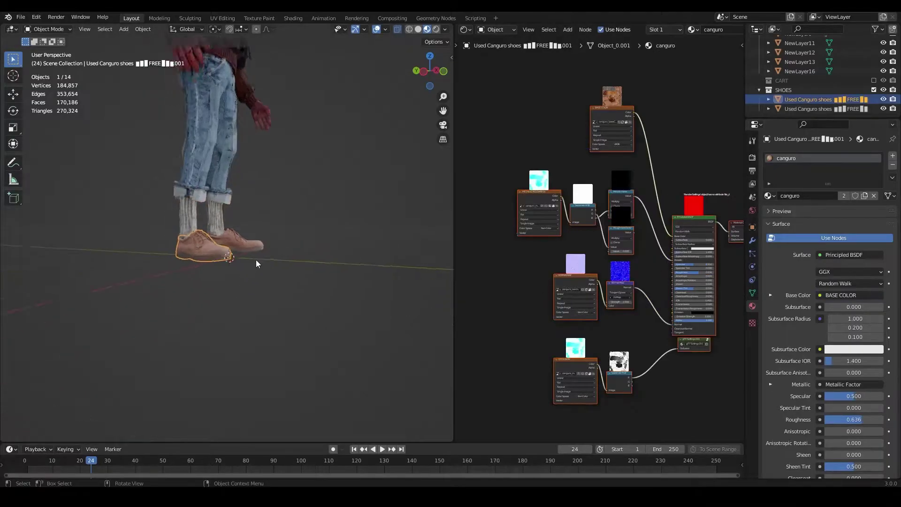
Step: Paste the alpha-mask nodes into the shoe's canguro material and connect the Invert output to the shader's Alpha input
{"action": "scroll", "coordinate": [697, 403], "scroll_direction": "up", "scroll_amount": 2}
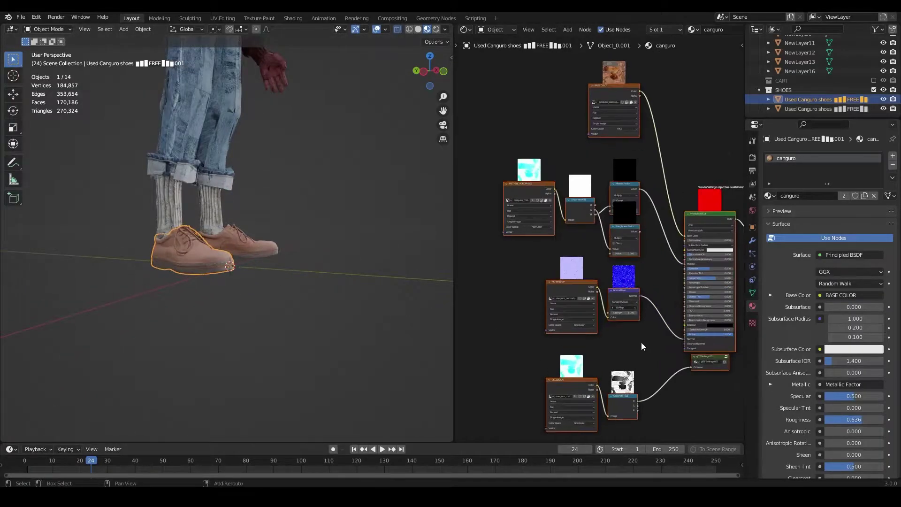
{"action": "left_click_drag", "start_coordinate": [611, 315], "coordinate": [598, 334]}
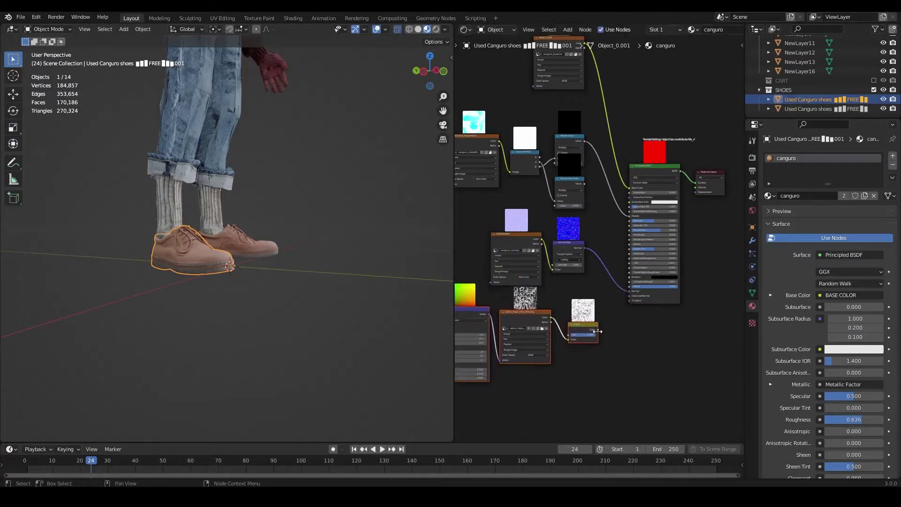
{"action": "scroll", "coordinate": [628, 287], "scroll_direction": "up", "scroll_amount": 1}
{"action": "scroll", "coordinate": [197, 244], "scroll_direction": "up", "scroll_amount": 1}
{"action": "middle_click_drag", "start_coordinate": [213, 257], "coordinate": [241, 269]}
{"action": "scroll", "coordinate": [242, 269], "scroll_direction": "up", "scroll_amount": 3}
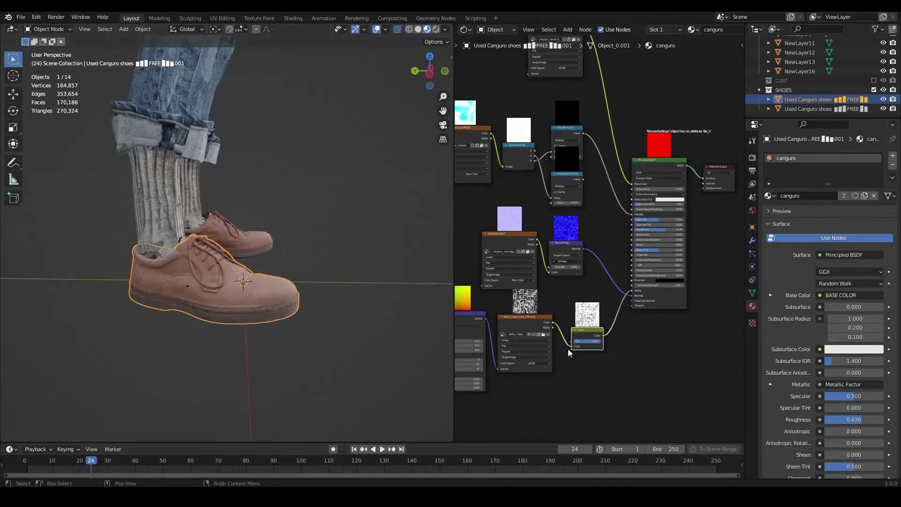
Step: Set the canguro shoe material's Blend Mode to Alpha Hashed
{"action": "middle_click_drag", "start_coordinate": [569, 354], "coordinate": [672, 336]}
{"action": "scroll", "coordinate": [832, 430], "scroll_direction": "down", "scroll_amount": 10}
{"action": "scroll", "coordinate": [235, 249], "scroll_direction": "up", "scroll_amount": 3}
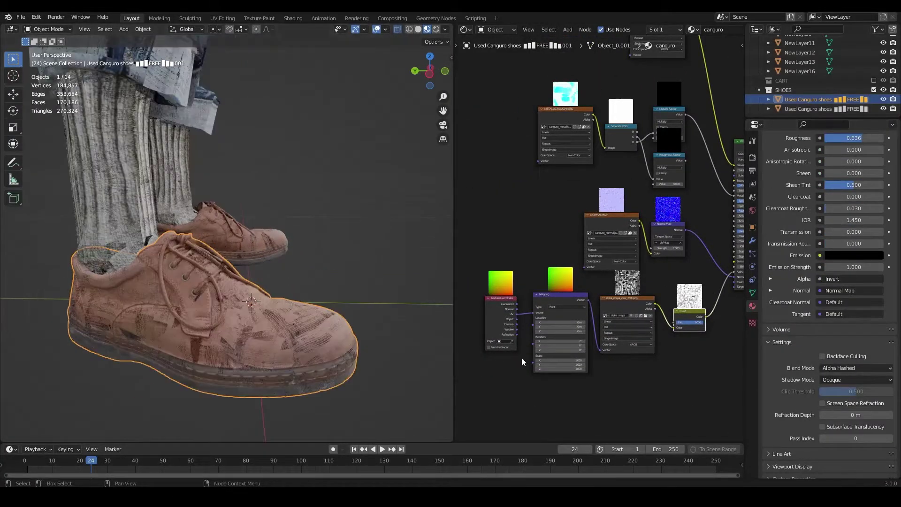
{"action": "scroll", "coordinate": [522, 356], "scroll_direction": "up", "scroll_amount": 7}
{"action": "middle_click_drag", "start_coordinate": [625, 382], "coordinate": [555, 353]}
{"action": "left_click_drag", "start_coordinate": [521, 332], "coordinate": [489, 339]}
{"action": "scroll", "coordinate": [170, 221], "scroll_direction": "down", "scroll_amount": 5}
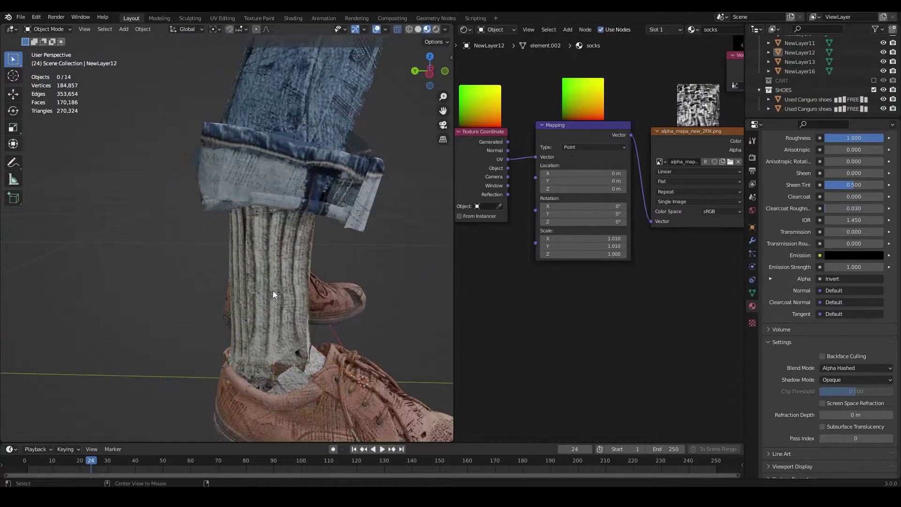
Step: Examine the socks, trousers and upper clothing on the whole character in a maximized 3D view
{"action": "middle_click", "coordinate": [272, 291], "text": "alt"}
{"action": "scroll", "coordinate": [226, 277], "scroll_direction": "down", "scroll_amount": 2, "text": "alt"}
{"action": "scroll", "coordinate": [226, 277], "scroll_direction": "down", "scroll_amount": 4}
{"action": "key", "text": "ctrl+space"}
{"action": "middle_click_drag", "start_coordinate": [413, 277], "coordinate": [443, 279]}
{"action": "scroll", "coordinate": [497, 322], "scroll_direction": "down", "scroll_amount": 3}
{"action": "middle_click", "coordinate": [462, 187], "text": "alt"}
{"action": "scroll", "coordinate": [458, 337], "scroll_direction": "up", "scroll_amount": 4}
{"action": "scroll", "coordinate": [458, 338], "scroll_direction": "up", "scroll_amount": 1, "text": "alt"}
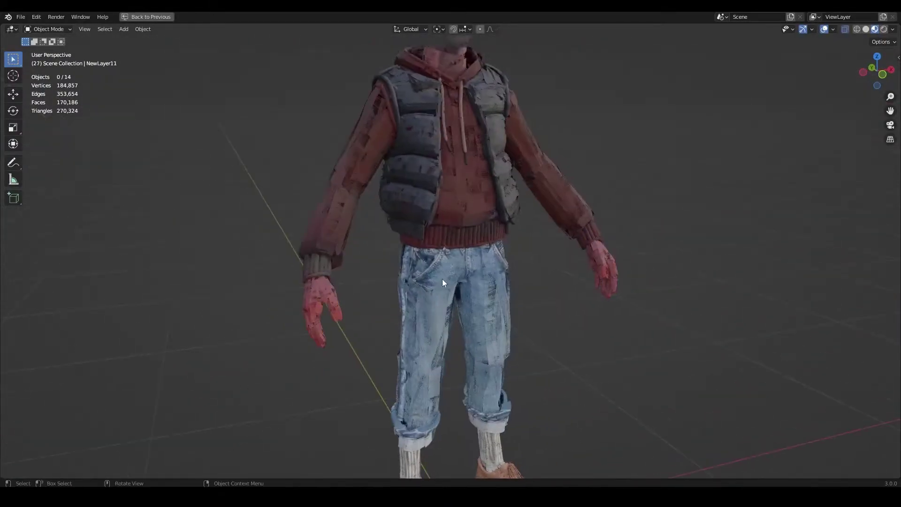
{"action": "middle_click", "coordinate": [418, 119], "text": "alt"}
Step: Select the cap and add an Image Texture node with hat.png to its hat material
{"action": "left_click", "coordinate": [517, 100]}
{"action": "middle_click", "coordinate": [518, 100], "text": "alt"}
{"action": "scroll", "coordinate": [488, 207], "scroll_direction": "up", "scroll_amount": 5}
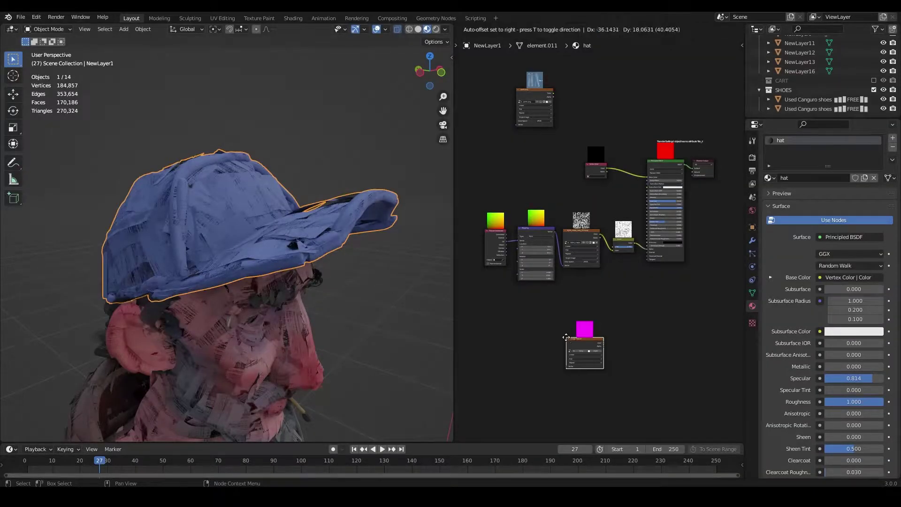
{"action": "left_click", "coordinate": [566, 337]}
{"action": "scroll", "coordinate": [587, 357], "scroll_direction": "up", "scroll_amount": 4}
{"action": "left_click", "coordinate": [527, 326]}
{"action": "left_click", "coordinate": [539, 387]}
{"action": "key", "text": "Home"}
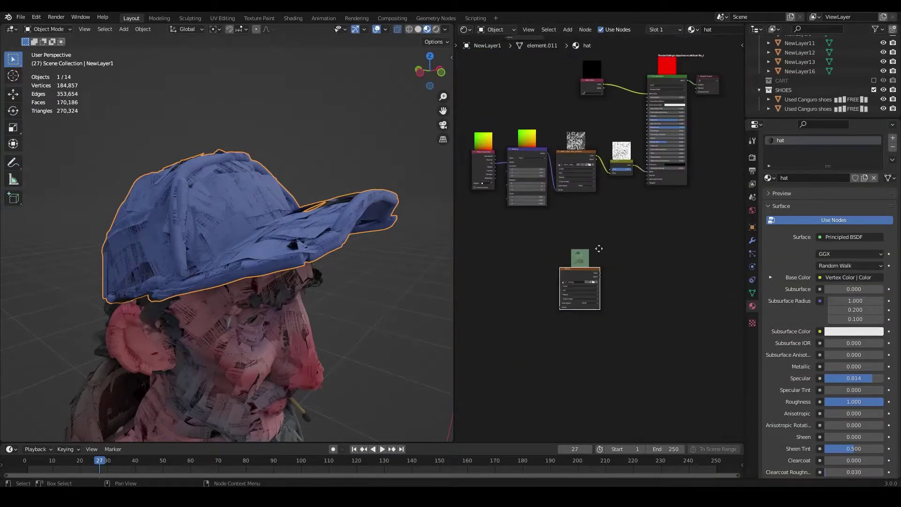
Step: Connect the hat.png texture's Color output to the Principled BSDF's Base Color in the hat material
{"action": "middle_click_drag", "start_coordinate": [621, 258], "coordinate": [585, 254], "text": "shift"}
{"action": "scroll", "coordinate": [585, 254], "scroll_direction": "up", "scroll_amount": 3}
{"action": "left_click_drag", "start_coordinate": [507, 240], "coordinate": [552, 236]}
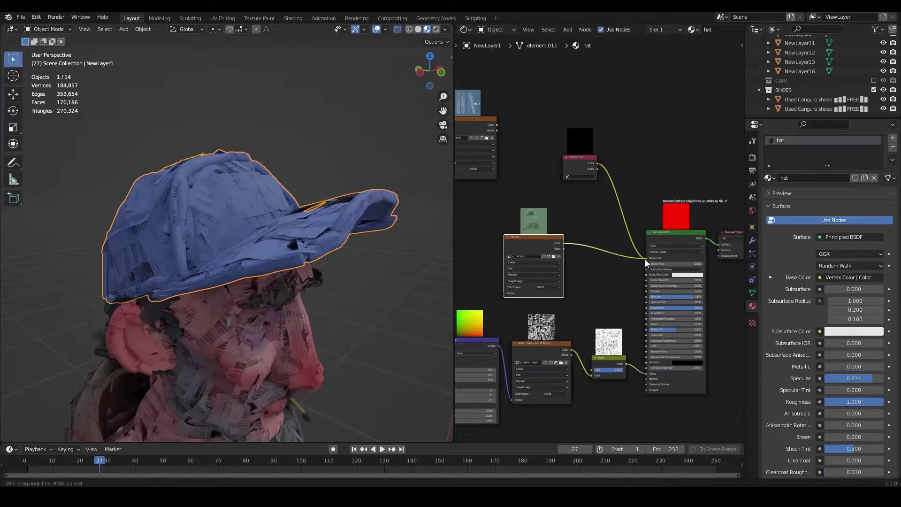
{"action": "left_click_drag", "start_coordinate": [646, 263], "coordinate": [647, 258]}
Step: Change the node editor into a UV Editor and display the hat.png image in it
{"action": "left_click", "coordinate": [465, 29]}
{"action": "left_click", "coordinate": [484, 73]}
{"action": "left_click", "coordinate": [563, 29]}
{"action": "type", "text": "ha"}
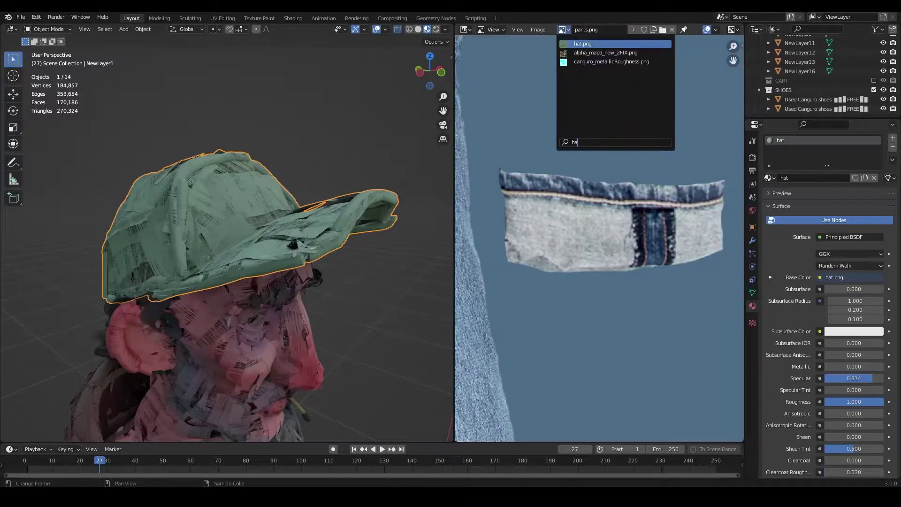
{"action": "left_click", "coordinate": [576, 43]}
{"action": "scroll", "coordinate": [565, 199], "scroll_direction": "down", "scroll_amount": 5}
{"action": "scroll", "coordinate": [575, 230], "scroll_direction": "up", "scroll_amount": 4}
{"action": "scroll", "coordinate": [575, 230], "scroll_direction": "down", "scroll_amount": 2}
{"action": "scroll", "coordinate": [640, 356], "scroll_direction": "up", "scroll_amount": 4}
{"action": "scroll", "coordinate": [600, 248], "scroll_direction": "down", "scroll_amount": 3}
Step: Project the cap's UVs from a side view and mirror them on X, over the side-view cap photo
{"action": "middle_click_drag", "start_coordinate": [229, 230], "coordinate": [261, 231]}
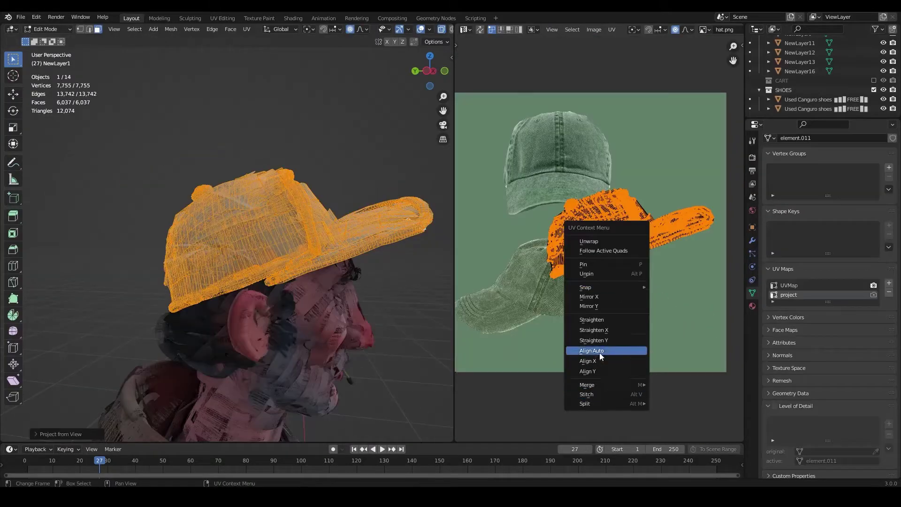
{"action": "left_click", "coordinate": [598, 297]}
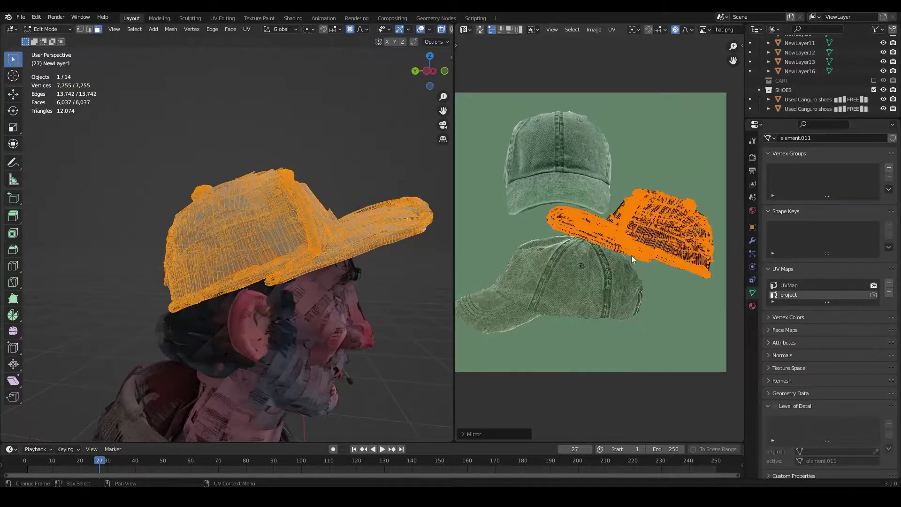
{"action": "key", "text": "g"}
{"action": "left_click", "coordinate": [545, 308]}
Step: Rotate, scale and reposition the cap's UVs to match the side-view cap in hat.png
{"action": "key", "text": "r"}
{"action": "left_click", "coordinate": [632, 204]}
{"action": "key", "text": "s"}
{"action": "left_click", "coordinate": [681, 256]}
{"action": "key", "text": "g"}
{"action": "left_click", "coordinate": [673, 258]}
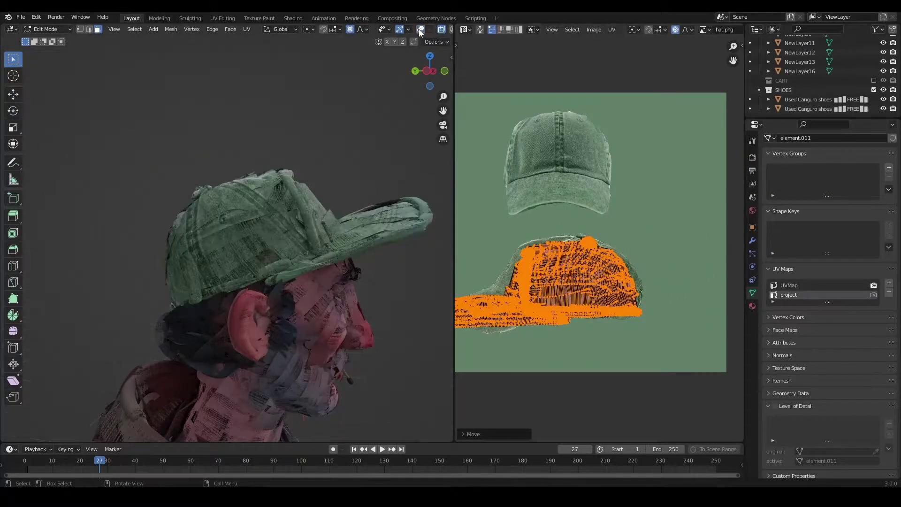
{"action": "key", "text": "g"}
{"action": "left_click", "coordinate": [671, 250]}
{"action": "middle_click_drag", "start_coordinate": [343, 238], "coordinate": [310, 239]}
{"action": "scroll", "coordinate": [309, 239], "scroll_direction": "down", "scroll_amount": 3}
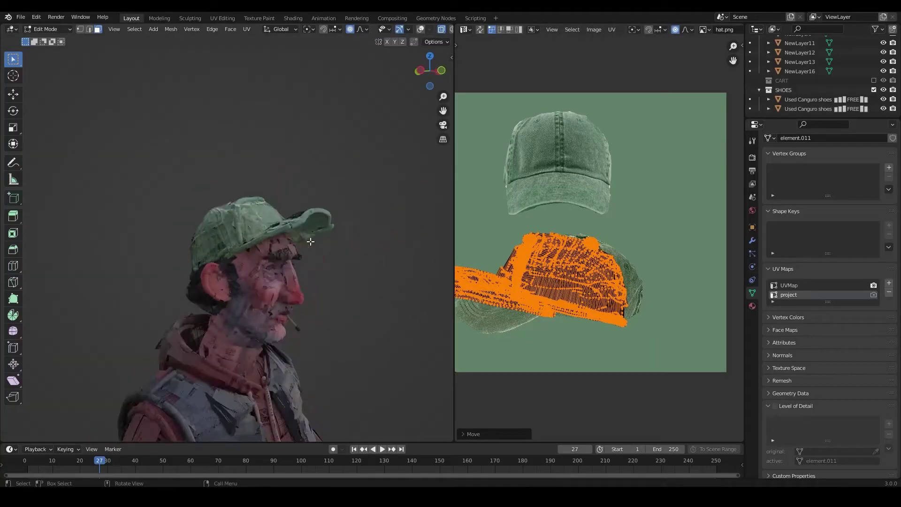
Step: Pull the crown's rear and lower UVs with proportional moves to fit the side-view cap photo's outline
{"action": "scroll", "coordinate": [642, 346], "scroll_direction": "up", "scroll_amount": 1}
{"action": "left_click", "coordinate": [639, 347]}
{"action": "key", "text": "g"}
{"action": "left_click", "coordinate": [643, 339]}
{"action": "left_click", "coordinate": [633, 289]}
{"action": "key", "text": "g"}
{"action": "left_click", "coordinate": [647, 290]}
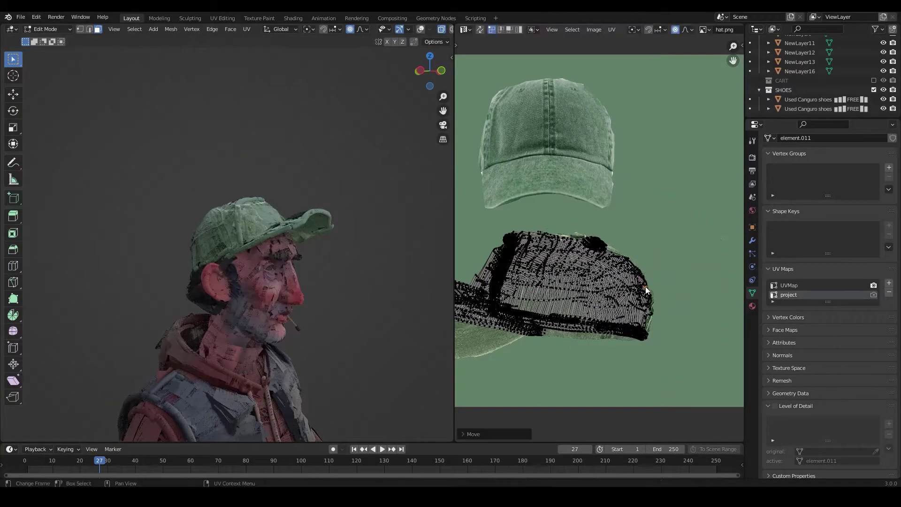
{"action": "left_click", "coordinate": [569, 331]}
{"action": "key", "text": "g"}
{"action": "left_click", "coordinate": [569, 335]}
{"action": "scroll", "coordinate": [360, 264], "scroll_direction": "up", "scroll_amount": 2}
{"action": "middle_click_drag", "start_coordinate": [309, 262], "coordinate": [281, 261]}
{"action": "left_click", "coordinate": [577, 256]}
Step: Fit the brim's UVs to the brim of the side-view cap photo with several proportional moves
{"action": "scroll", "coordinate": [305, 262], "scroll_direction": "down", "scroll_amount": 4}
{"action": "scroll", "coordinate": [547, 334], "scroll_direction": "down", "scroll_amount": 1}
{"action": "middle_click_drag", "start_coordinate": [547, 333], "coordinate": [602, 311]}
{"action": "left_click", "coordinate": [476, 270]}
{"action": "key", "text": "g"}
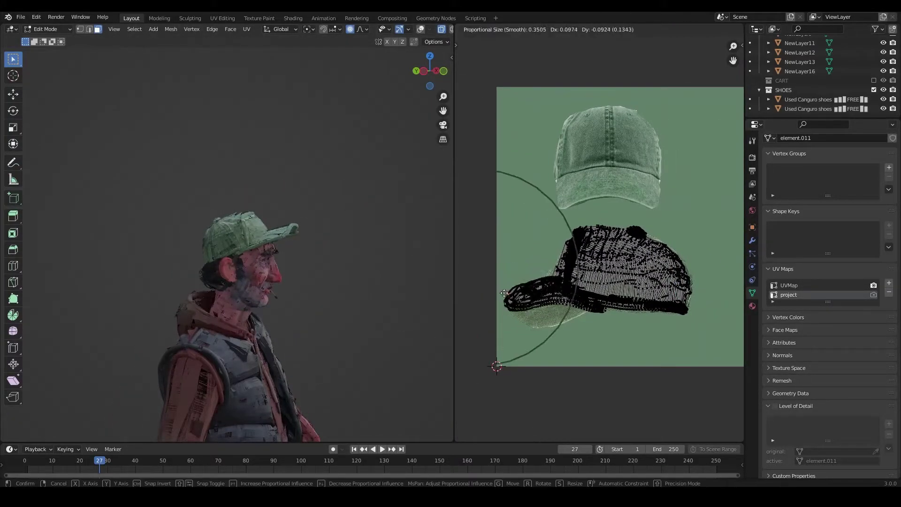
{"action": "left_click", "coordinate": [547, 306]}
{"action": "key", "text": "g"}
{"action": "left_click", "coordinate": [540, 298]}
{"action": "key", "text": "g"}
{"action": "left_click", "coordinate": [536, 290]}
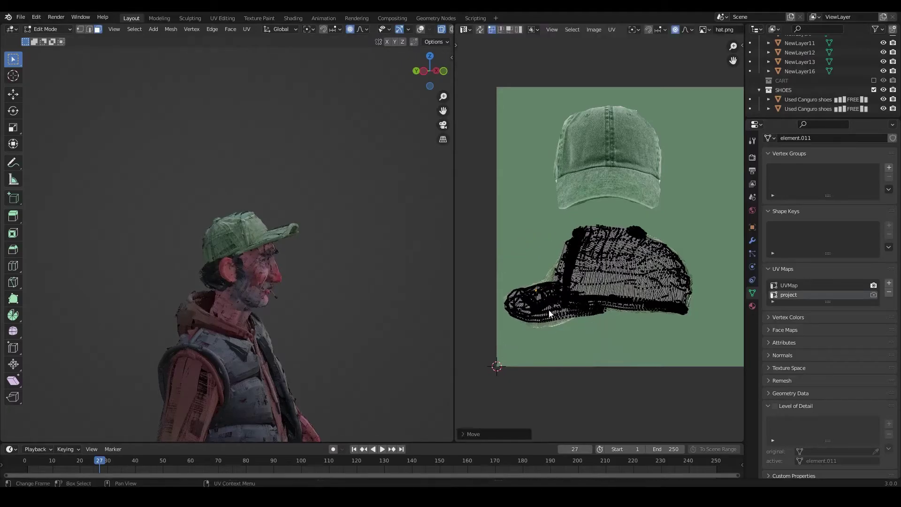
{"action": "key", "text": "g"}
{"action": "left_click", "coordinate": [598, 313]}
Step: Select the linked stroke pieces that form the cap's front panel and brim
{"action": "scroll", "coordinate": [336, 263], "scroll_direction": "up", "scroll_amount": 4}
{"action": "middle_click_drag", "start_coordinate": [333, 263], "coordinate": [444, 239]}
{"action": "key", "text": "alt+a"}
{"action": "middle_click_drag", "start_coordinate": [296, 268], "coordinate": [270, 324]}
{"action": "left_click", "coordinate": [421, 30]}
{"action": "key", "text": "c"}
{"action": "mouse_move", "coordinate": [220, 345]}
{"action": "left_mouse_down"}
{"action": "mouse_move", "coordinate": [213, 342]}
{"action": "mouse_move", "coordinate": [315, 342]}
{"action": "left_mouse_up"}
{"action": "right_click", "coordinate": [316, 341]}
{"action": "middle_click_drag", "start_coordinate": [286, 345], "coordinate": [202, 305]}
{"action": "key", "text": "ctrl+l"}
{"action": "left_click", "coordinate": [442, 30]}
{"action": "key", "text": "shift+l"}
{"action": "key", "text": "shift+l"}
{"action": "middle_click_drag", "start_coordinate": [206, 244], "coordinate": [58, 201]}
{"action": "middle_click_drag", "start_coordinate": [221, 146], "coordinate": [228, 167]}
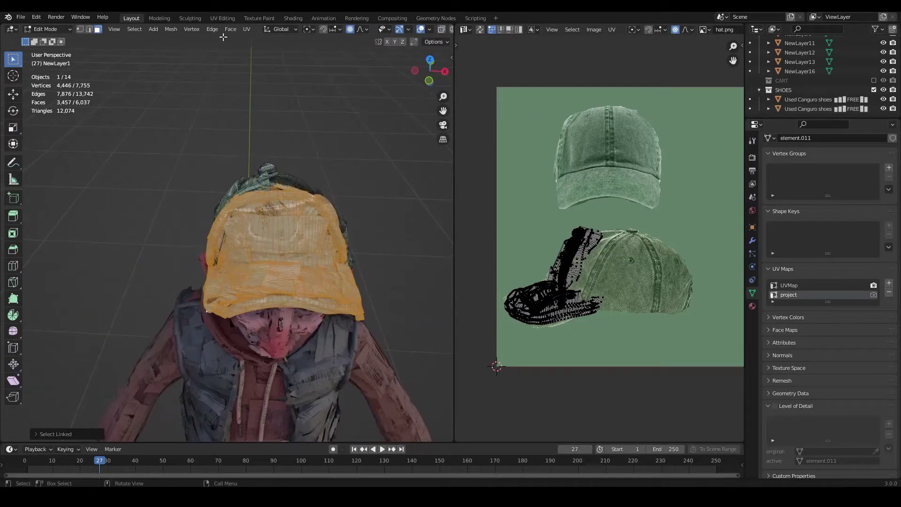
Step: Project the front panel and brim UVs from a front view and fit them over the front-view cap photo
{"action": "left_click", "coordinate": [247, 29]}
{"action": "left_click", "coordinate": [284, 119]}
{"action": "key", "text": "a"}
{"action": "key", "text": "g"}
{"action": "left_click", "coordinate": [658, 110]}
{"action": "key", "text": "s"}
{"action": "left_click", "coordinate": [669, 102]}
{"action": "key", "text": "g"}
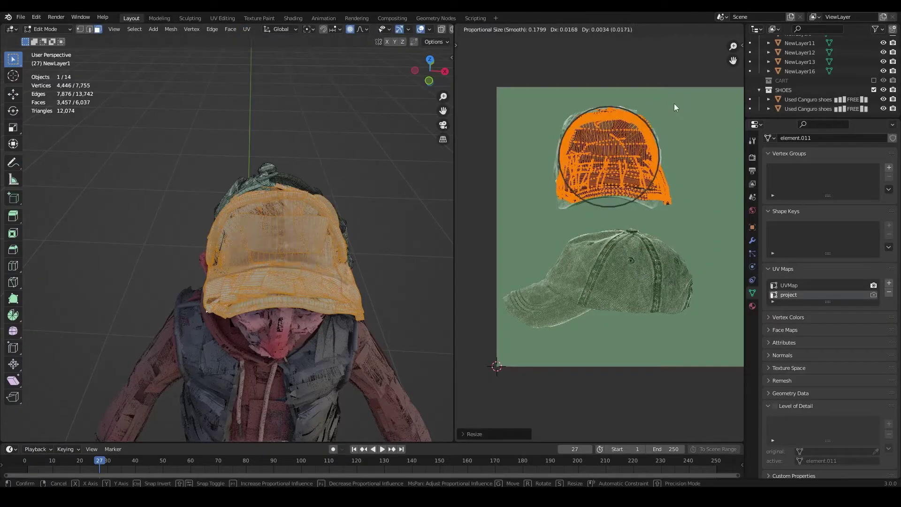
{"action": "left_click", "coordinate": [675, 105]}
{"action": "left_click", "coordinate": [421, 30]}
{"action": "middle_click_drag", "start_coordinate": [263, 216], "coordinate": [354, 173]}
{"action": "scroll", "coordinate": [319, 234], "scroll_direction": "down", "scroll_amount": 4}
{"action": "middle_click_drag", "start_coordinate": [277, 286], "coordinate": [244, 324]}
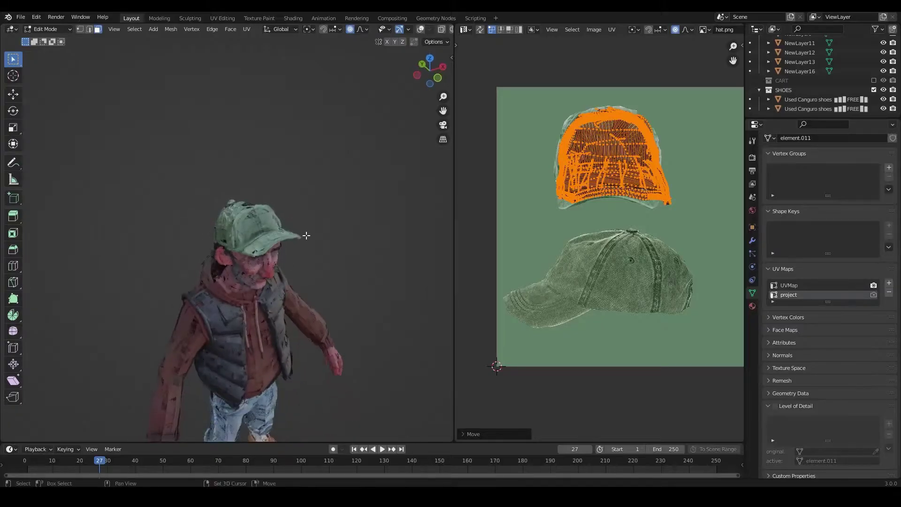
Step: Select unwanted linked stroke geometry on the cap and delete it
{"action": "scroll", "coordinate": [302, 236], "scroll_direction": "up", "scroll_amount": 4}
{"action": "left_click", "coordinate": [285, 243]}
{"action": "key", "text": "Tab"}
{"action": "left_click", "coordinate": [421, 29]}
{"action": "key", "text": "Tab"}
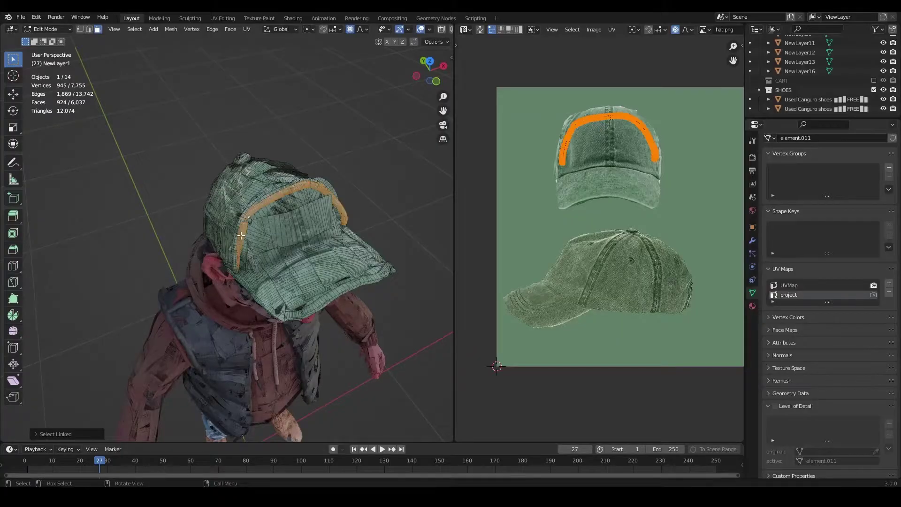
{"action": "scroll", "coordinate": [245, 289], "scroll_direction": "up", "scroll_amount": 3}
{"action": "middle_click_drag", "start_coordinate": [255, 230], "coordinate": [211, 254]}
{"action": "key", "text": "l"}
{"action": "key", "text": "x"}
{"action": "key", "text": "Tab"}
Step: Maximize the 3D view and delete another unwanted piece of the cap's mesh
{"action": "middle_click_drag", "start_coordinate": [122, 301], "coordinate": [267, 303]}
{"action": "key", "text": "ctrl+space"}
{"action": "scroll", "coordinate": [357, 282], "scroll_direction": "up", "scroll_amount": 3}
{"action": "left_click", "coordinate": [463, 258]}
{"action": "middle_click_drag", "start_coordinate": [463, 259], "coordinate": [469, 280]}
{"action": "key", "text": "Tab"}
{"action": "scroll", "coordinate": [423, 291], "scroll_direction": "up", "scroll_amount": 2}
{"action": "left_click", "coordinate": [383, 305]}
{"action": "key", "text": "x"}
{"action": "left_click", "coordinate": [382, 305]}
{"action": "key", "text": "Tab"}
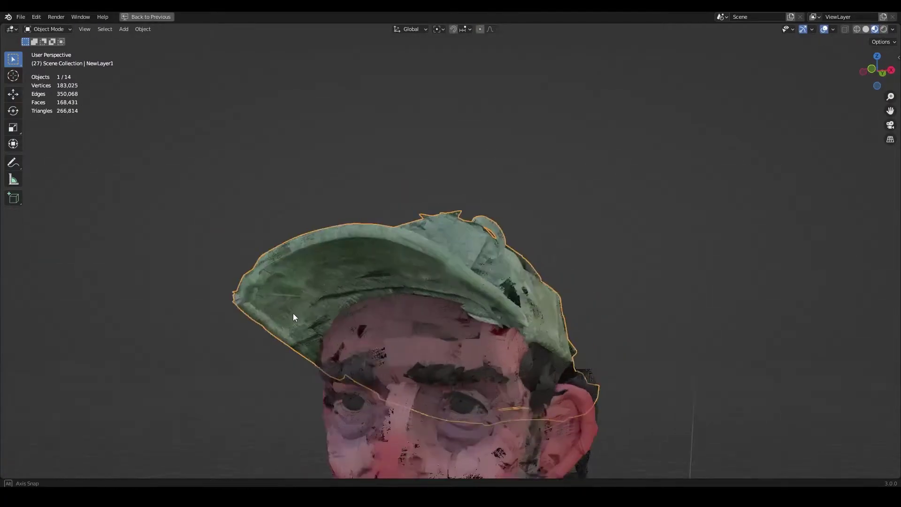
Step: Select the edge loop where the cap's front panel meets the brim and move it to close the gap
{"action": "middle_click_drag", "start_coordinate": [293, 313], "coordinate": [404, 371]}
{"action": "key", "text": "Tab"}
{"action": "key", "text": "2"}
{"action": "left_click", "coordinate": [392, 282], "text": "alt"}
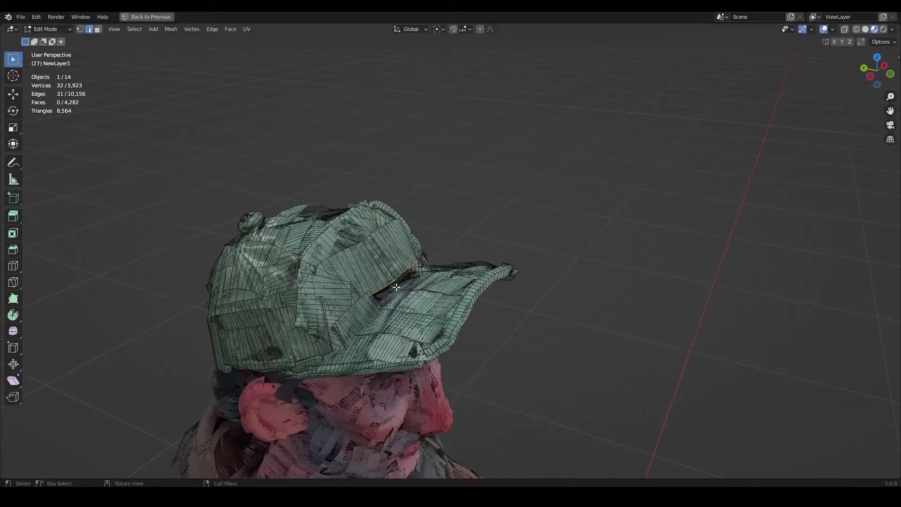
{"action": "key", "text": "g"}
{"action": "left_click", "coordinate": [403, 292]}
{"action": "key", "text": "Tab"}
{"action": "key", "text": "alt+a"}
{"action": "scroll", "coordinate": [405, 295], "scroll_direction": "down", "scroll_amount": 4}
{"action": "middle_click_drag", "start_coordinate": [413, 313], "coordinate": [271, 333]}
{"action": "scroll", "coordinate": [385, 300], "scroll_direction": "down", "scroll_amount": 3}
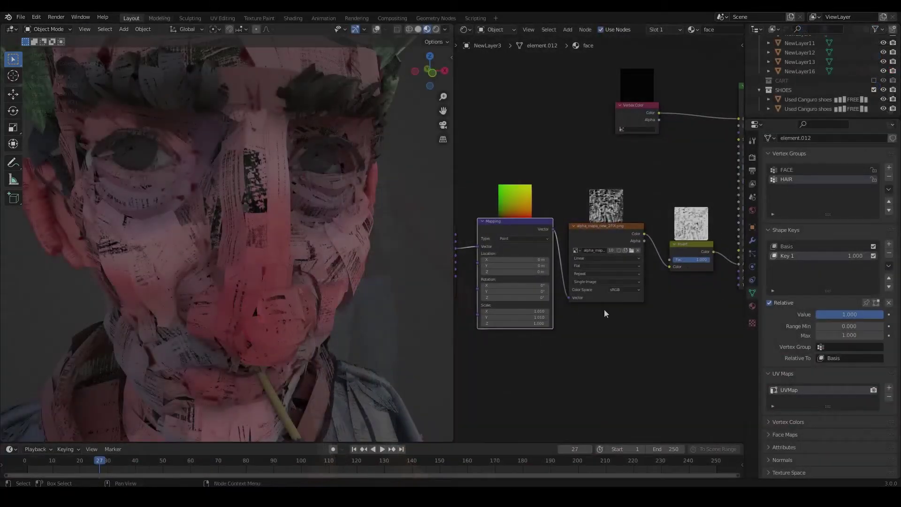
Step: Insert keyframes on the Mapping node's Location values in the face material at frame 27
{"action": "scroll", "coordinate": [604, 309], "scroll_direction": "down", "scroll_amount": 2}
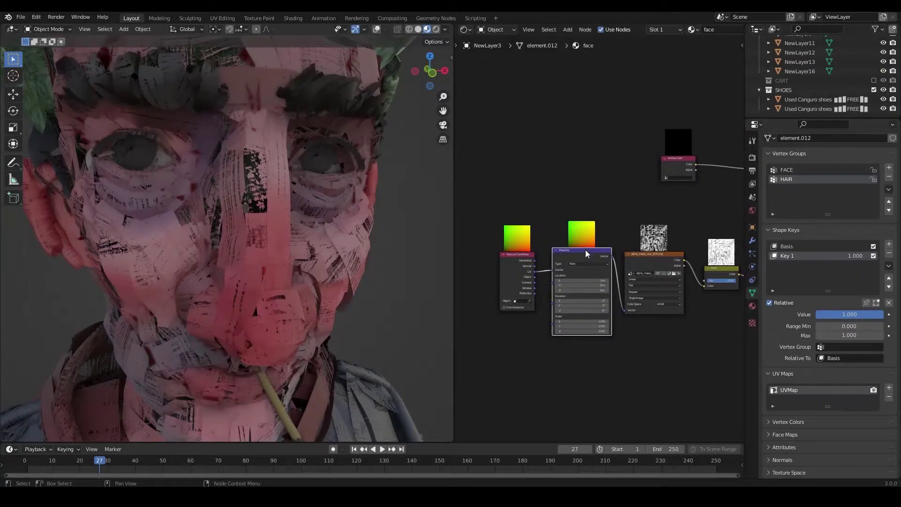
{"action": "scroll", "coordinate": [586, 253], "scroll_direction": "up", "scroll_amount": 2}
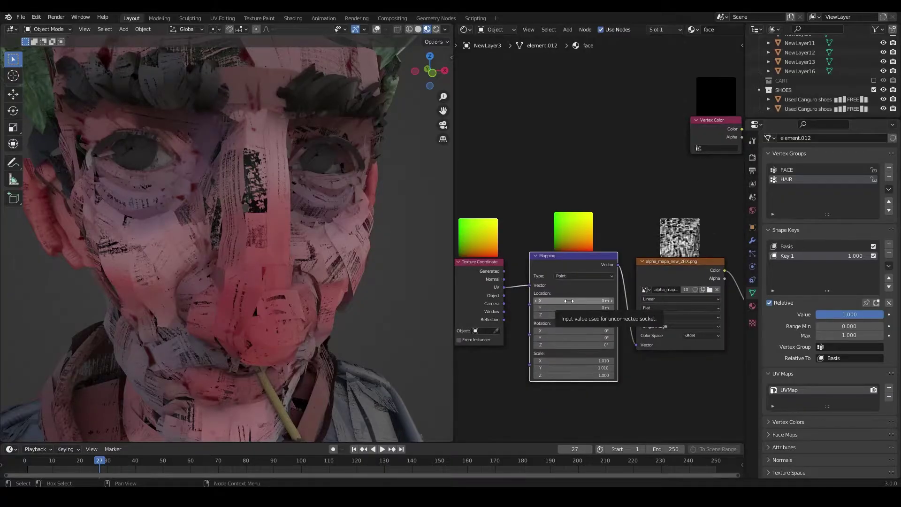
{"action": "right_click", "coordinate": [569, 301]}
{"action": "left_click", "coordinate": [569, 301]}
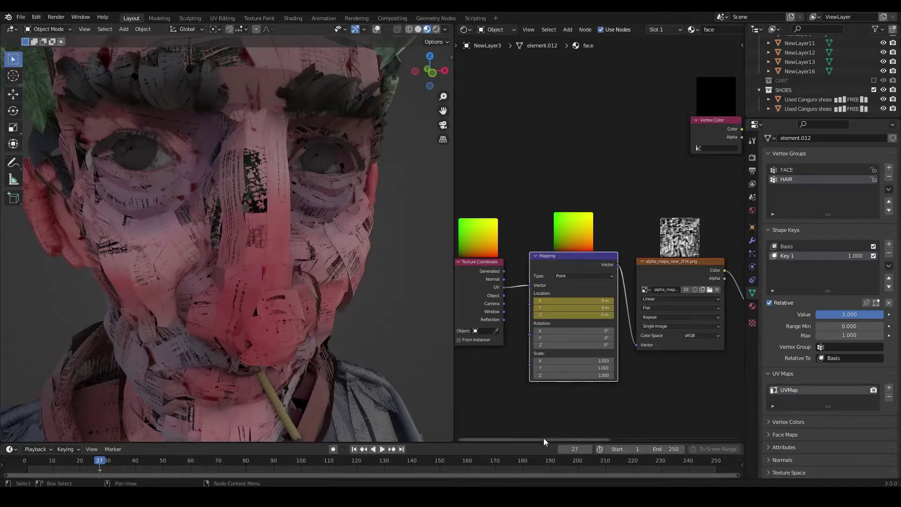
Step: Enlarge the timeline area, turn it into a Graph Editor and show only the Location X curve
{"action": "left_click_drag", "start_coordinate": [539, 443], "coordinate": [561, 313]}
{"action": "scroll", "coordinate": [521, 432], "scroll_direction": "down", "scroll_amount": 5}
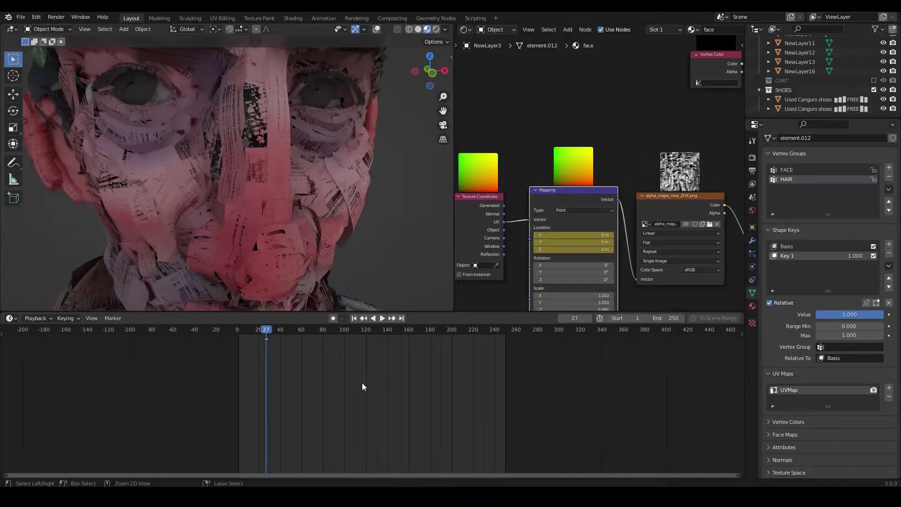
{"action": "key", "text": "ctrl+Tab"}
{"action": "left_click", "coordinate": [8, 349]}
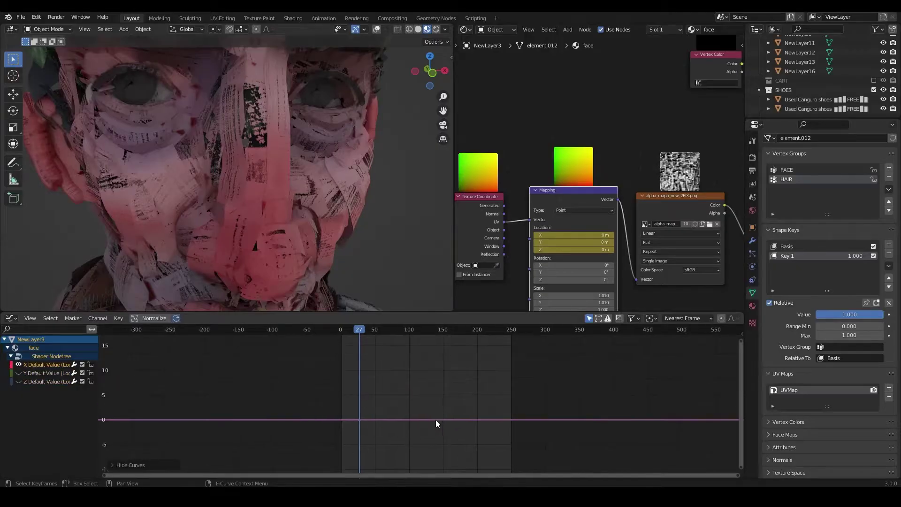
{"action": "middle_click_drag", "start_coordinate": [435, 419], "coordinate": [451, 430], "text": "ctrl"}
Step: Shift the Location X keyframe to the timeline's start and duplicate it to about frame 250 at a value of about 8
{"action": "key", "text": "g"}
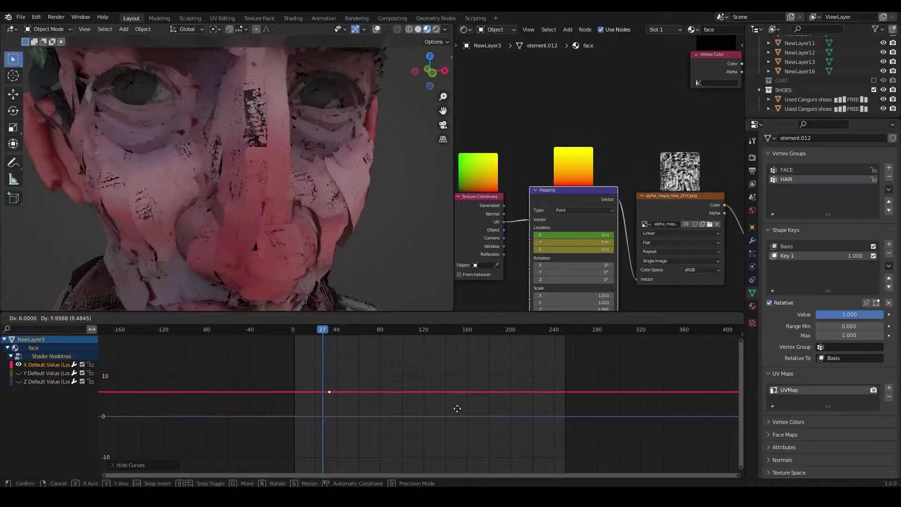
{"action": "right_click", "coordinate": [458, 435]}
{"action": "middle_click_drag", "start_coordinate": [447, 429], "coordinate": [448, 413], "text": "ctrl"}
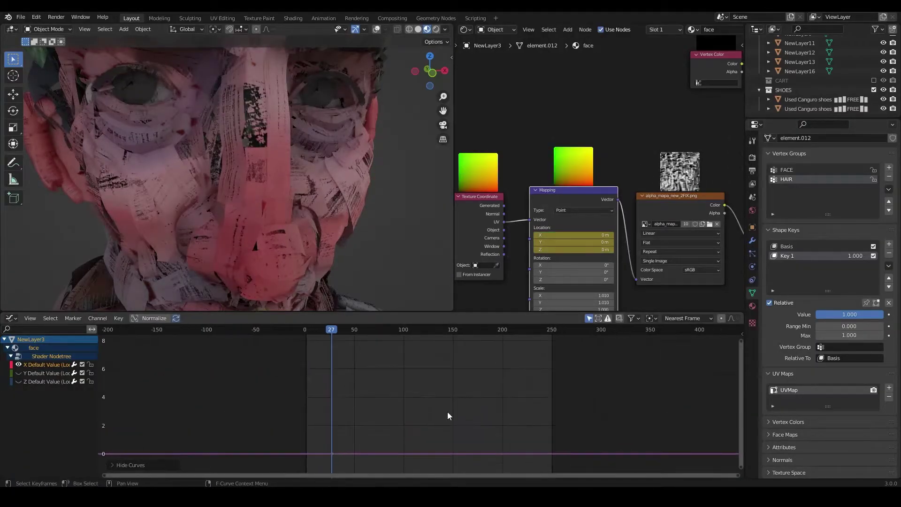
{"action": "key", "text": "shift+d"}
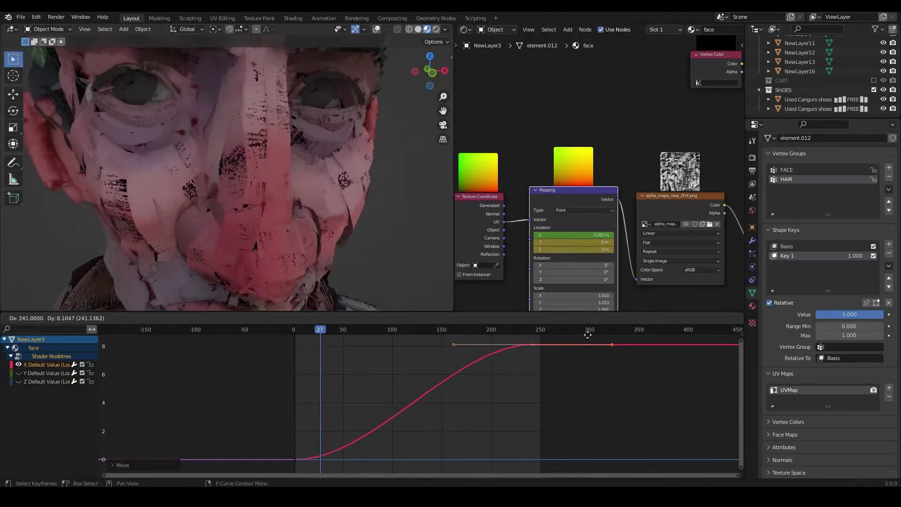
{"action": "left_click", "coordinate": [589, 340]}
{"action": "middle_click_drag", "start_coordinate": [579, 357], "coordinate": [484, 433], "text": "ctrl"}
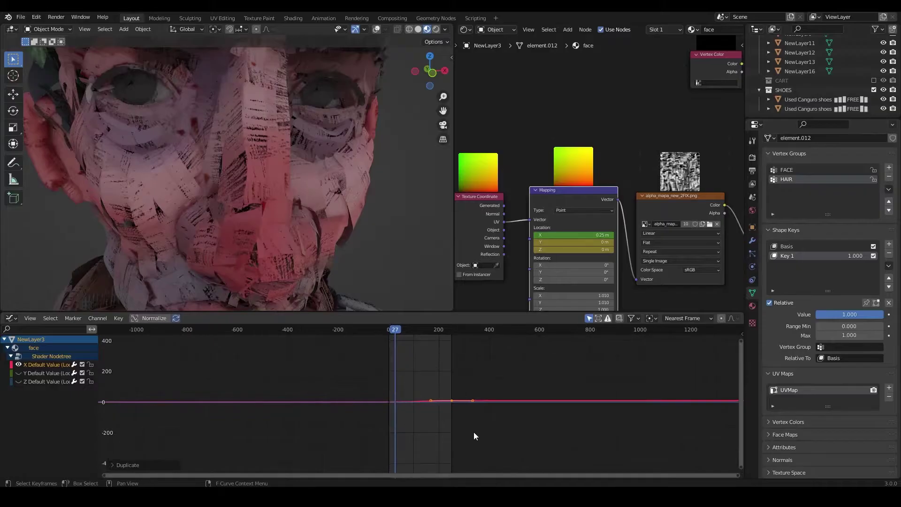
Step: Move the second Location X keyframe to about frame 420 and a value of about 400, and scrub to preview the motion
{"action": "key", "text": "g"}
{"action": "left_click", "coordinate": [481, 357]}
{"action": "middle_click_drag", "start_coordinate": [481, 358], "coordinate": [522, 386], "text": "ctrl"}
{"action": "left_click_drag", "start_coordinate": [361, 330], "coordinate": [433, 360]}
Step: Set all the face's Location X keyframes to linear interpolation and preview the moving brush strokes on the head
{"action": "key", "text": "a"}
{"action": "middle_click_drag", "start_coordinate": [502, 399], "coordinate": [436, 445], "text": "shift"}
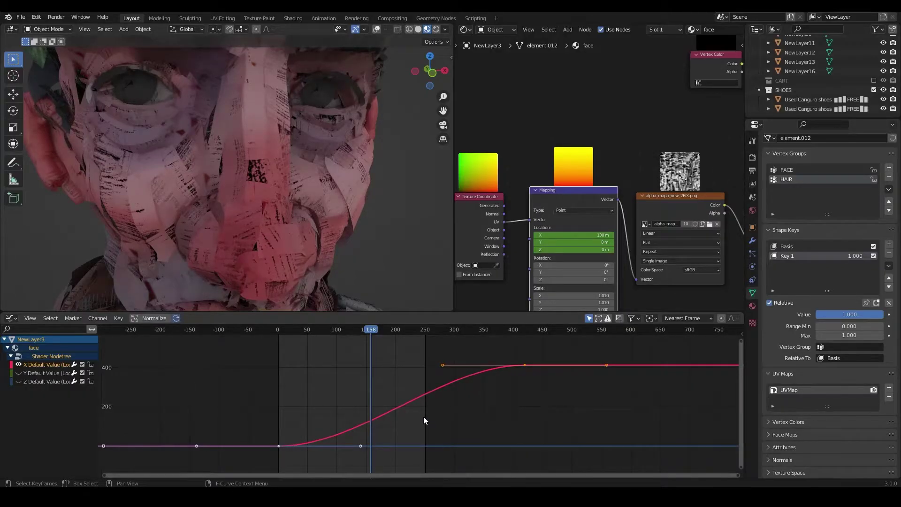
{"action": "key", "text": "t"}
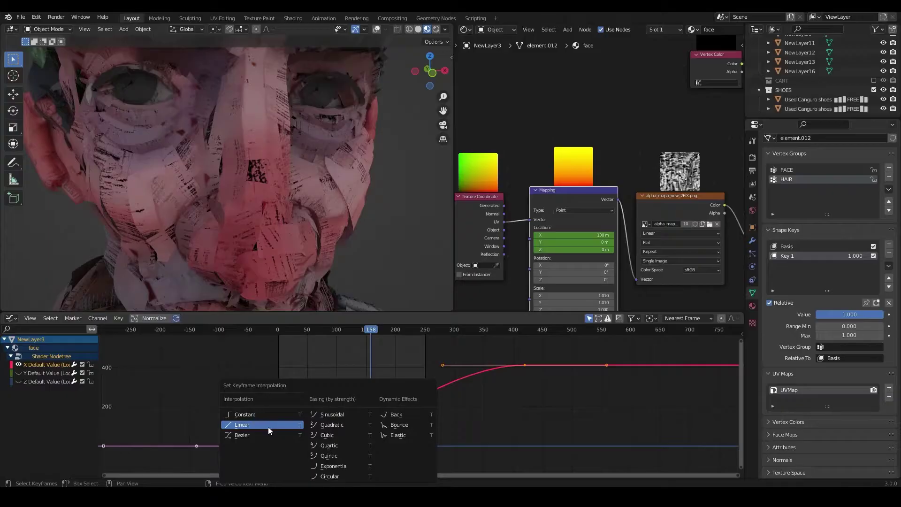
{"action": "left_click", "coordinate": [241, 426]}
{"action": "left_click_drag", "start_coordinate": [302, 329], "coordinate": [277, 329]}
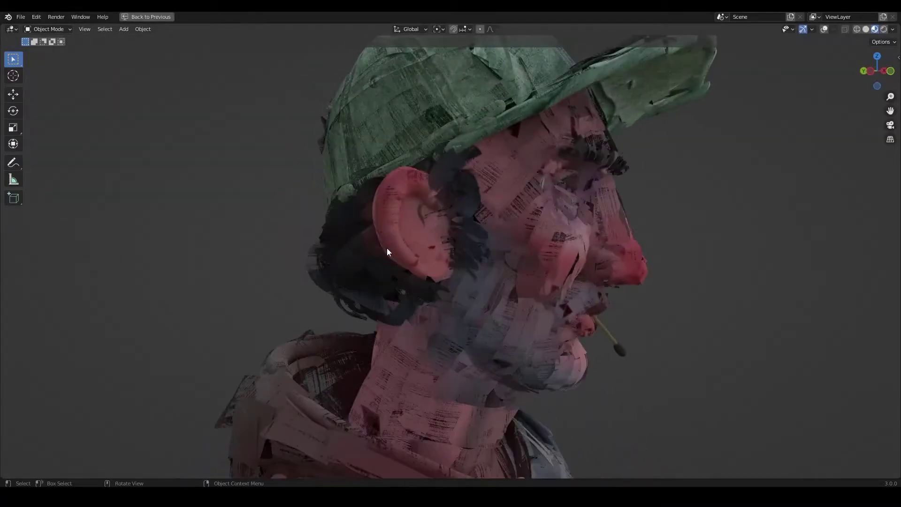
{"action": "mouse_move", "coordinate": [421, 258]}
{"action": "left_mouse_down", "text": "alt"}
{"action": "mouse_move", "coordinate": [394, 261]}
{"action": "mouse_move", "coordinate": [418, 261]}
{"action": "left_mouse_up", "text": "alt"}
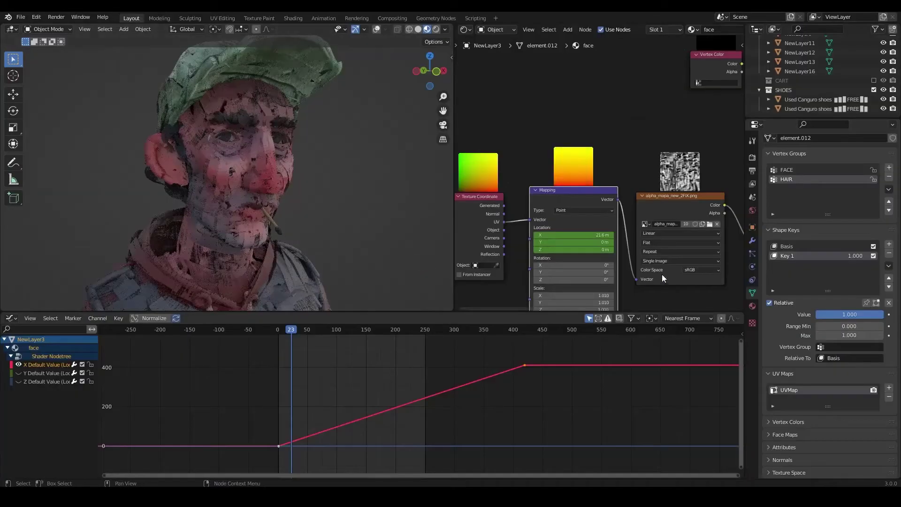
Step: Set the scene's output frame rate to a custom 12 fps
{"action": "left_click", "coordinate": [753, 157]}
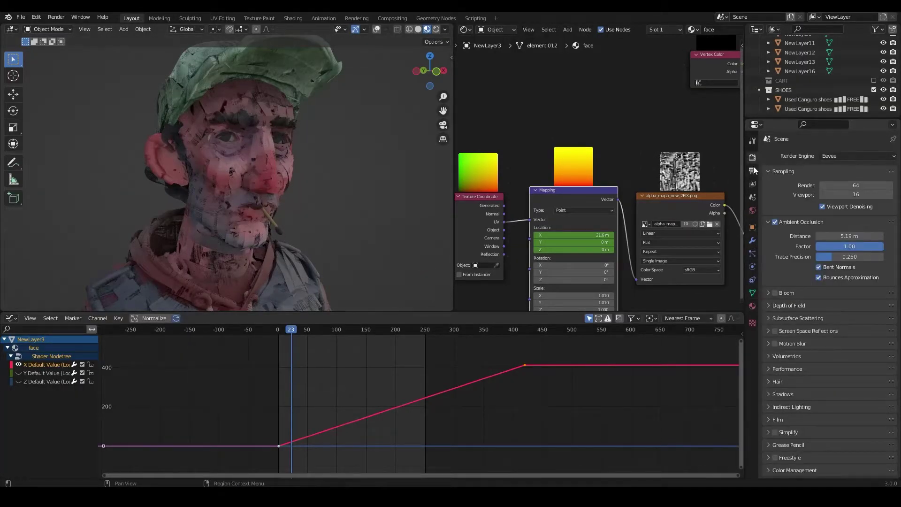
{"action": "left_click", "coordinate": [752, 170]}
{"action": "left_click", "coordinate": [850, 347]}
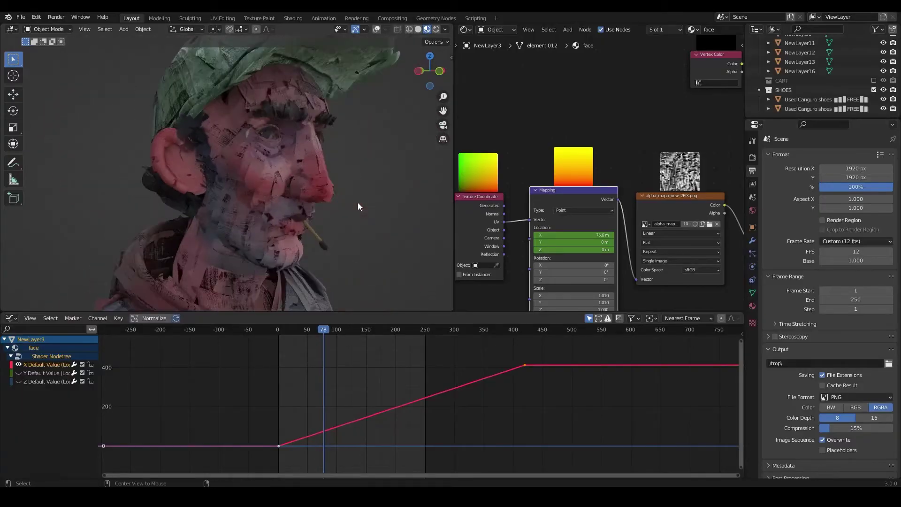
Step: Animate the vest material's Mapping Location X with a linear ramp reaching about 620 near frame 360
{"action": "key", "text": "ctrl+space"}
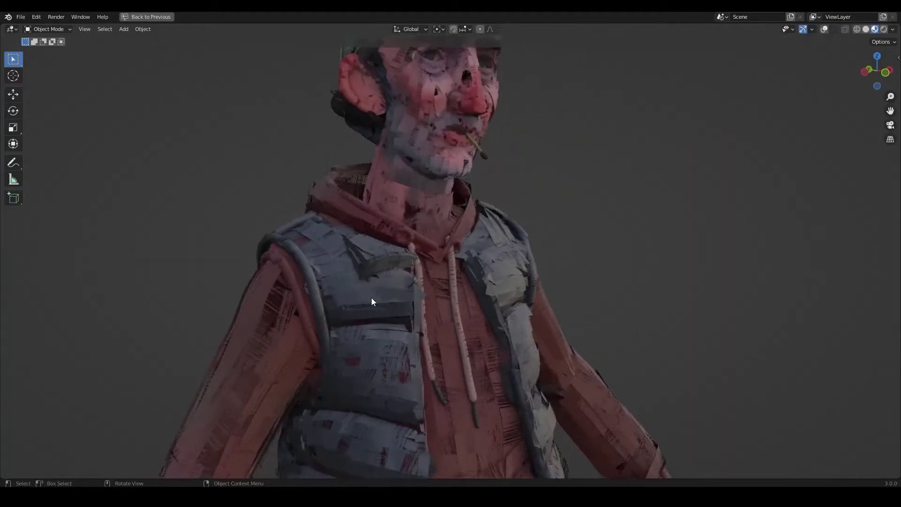
{"action": "key", "text": "ctrl+space"}
{"action": "key", "text": "x"}
{"action": "left_click", "coordinate": [533, 341]}
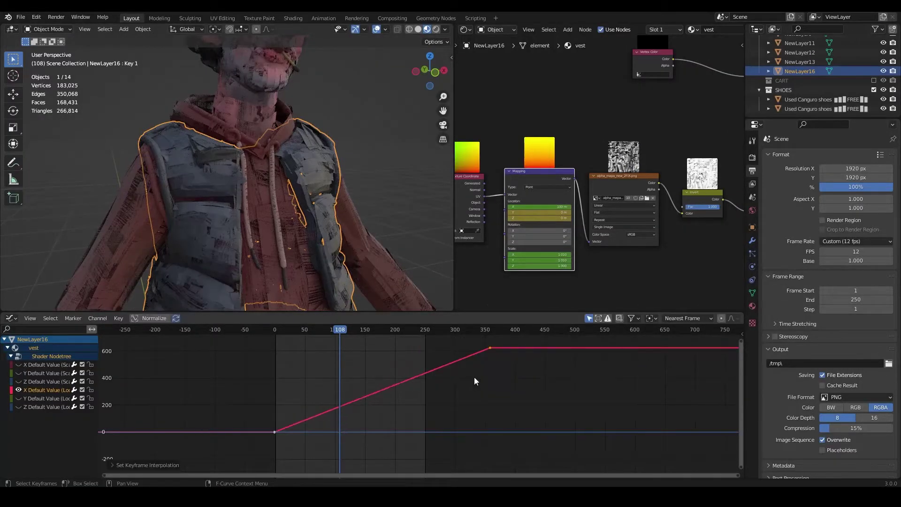
Step: Keyframe the Mapping node's Location in the hoodie material and shift those keyframes back to around the timeline's start
{"action": "middle_click_drag", "start_coordinate": [172, 265], "coordinate": [173, 194], "text": "shift"}
{"action": "left_click", "coordinate": [164, 192]}
{"action": "left_click", "coordinate": [559, 171]}
{"action": "right_click", "coordinate": [548, 206]}
{"action": "left_click", "coordinate": [547, 206]}
{"action": "key", "text": "g"}
{"action": "key", "text": "x"}
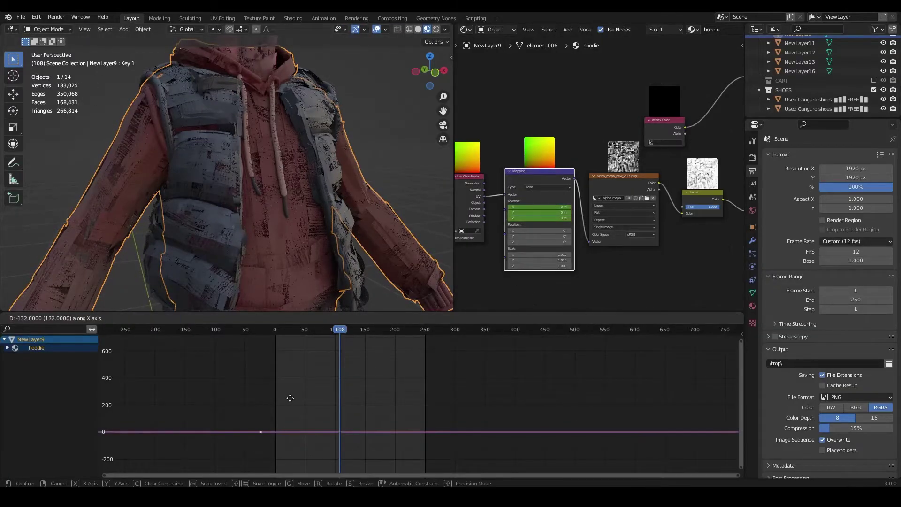
{"action": "left_click", "coordinate": [301, 399]}
Step: Duplicate the hoodie's Location keyframe to a later frame and set the interpolation of all its keyframes
{"action": "key", "text": "shift+d"}
{"action": "left_click", "coordinate": [485, 459]}
{"action": "key", "text": "a"}
{"action": "key", "text": "t"}
{"action": "left_click", "coordinate": [503, 365]}
Step: Animate the pants material's Mapping Location from around the timeline's start to about 660 near frame 275 and set the keyframe interpolation
{"action": "scroll", "coordinate": [244, 244], "scroll_direction": "down", "scroll_amount": 3}
{"action": "left_click", "coordinate": [247, 229]}
{"action": "left_click", "coordinate": [549, 173]}
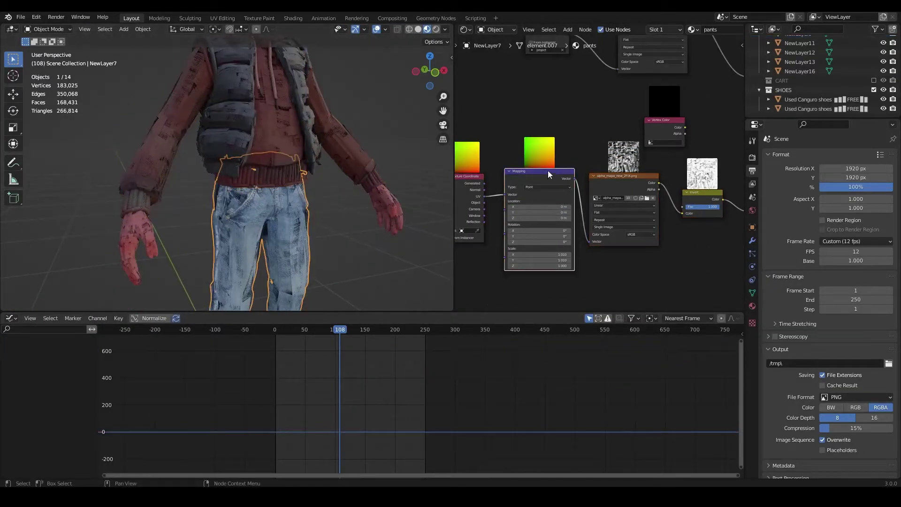
{"action": "left_click", "coordinate": [498, 438]}
{"action": "key", "text": "t"}
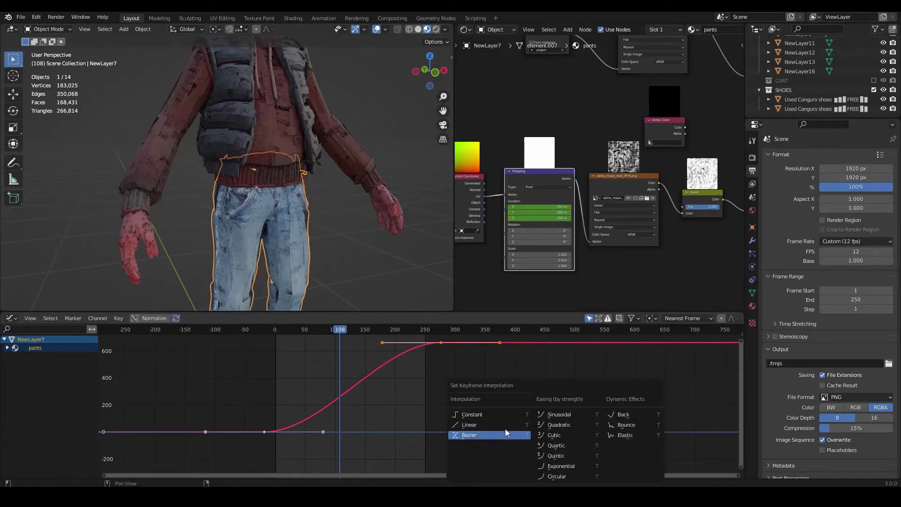
{"action": "left_click", "coordinate": [495, 434]}
Step: Check the hands' Location X animation curve and select the object at the character's lower leg
{"action": "scroll", "coordinate": [183, 222], "scroll_direction": "down", "scroll_amount": 2}
{"action": "left_click", "coordinate": [182, 222]}
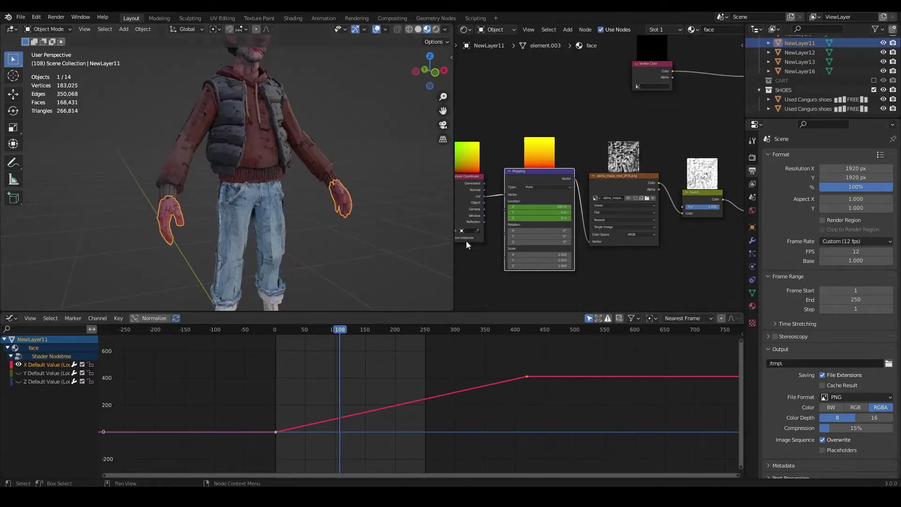
{"action": "scroll", "coordinate": [212, 232], "scroll_direction": "up", "scroll_amount": 2}
{"action": "scroll", "coordinate": [212, 232], "scroll_direction": "down", "scroll_amount": 3}
{"action": "middle_click_drag", "start_coordinate": [212, 233], "coordinate": [243, 156], "text": "shift"}
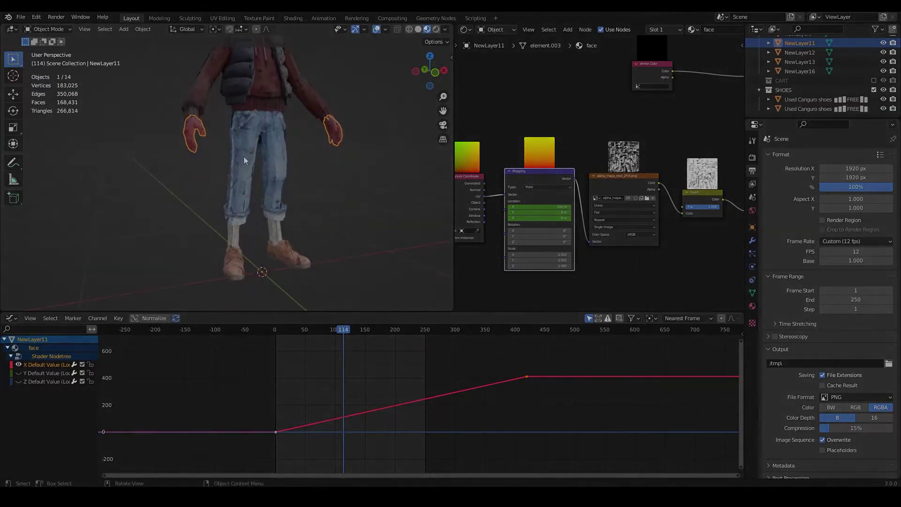
{"action": "left_click", "coordinate": [232, 234]}
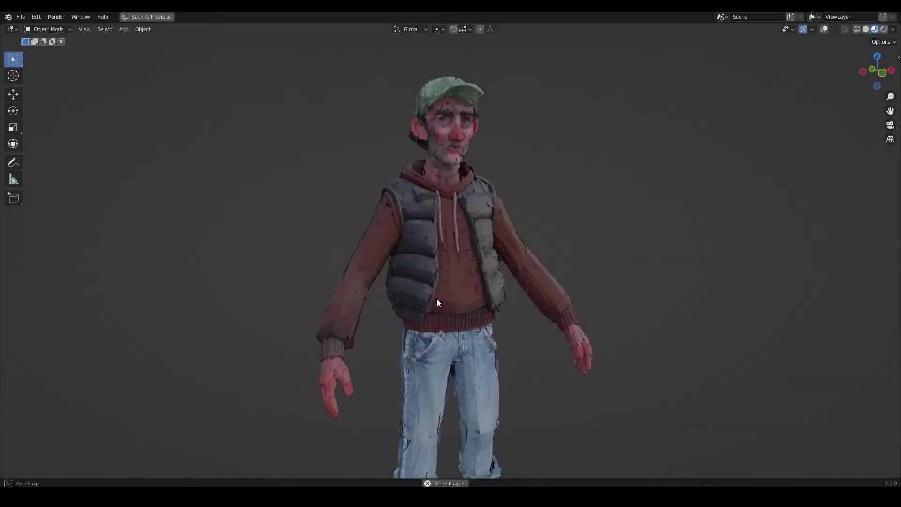
Step: Examine the animated brush strokes during full-screen playback, from the whole body to close-ups of the face, collar and vest
{"action": "middle_click_drag", "start_coordinate": [436, 299], "coordinate": [429, 346]}
{"action": "scroll", "coordinate": [489, 289], "scroll_direction": "up", "scroll_amount": 4}
{"action": "scroll", "coordinate": [489, 320], "scroll_direction": "up", "scroll_amount": 2}
{"action": "middle_click_drag", "start_coordinate": [368, 304], "coordinate": [404, 337]}
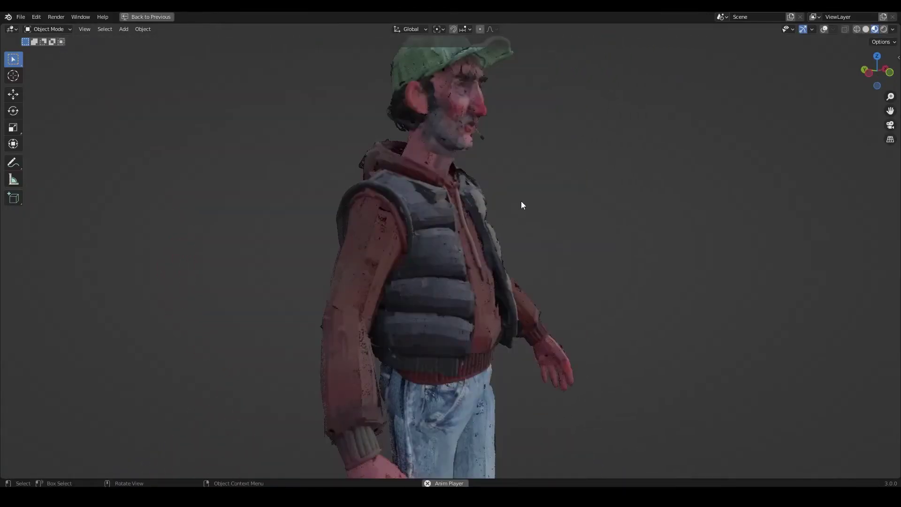
{"action": "scroll", "coordinate": [540, 225], "scroll_direction": "up", "scroll_amount": 10}
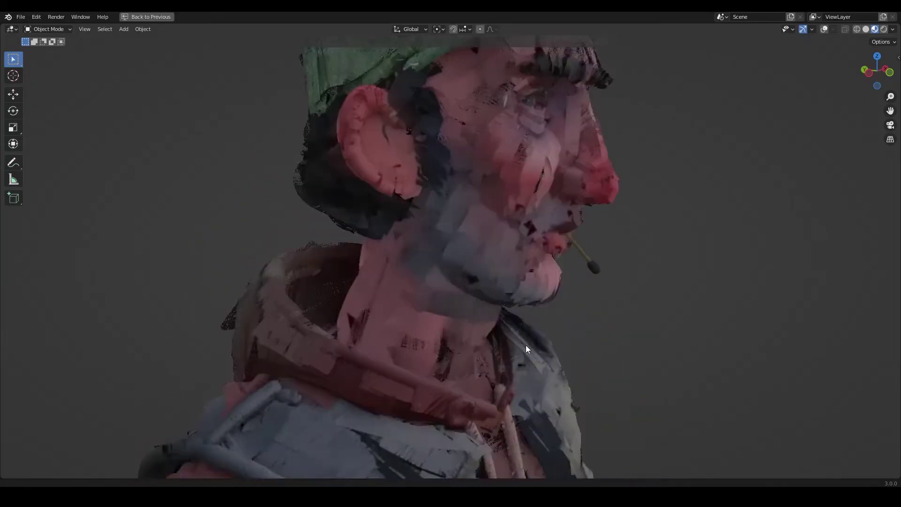
{"action": "middle_click_drag", "start_coordinate": [526, 345], "coordinate": [512, 277]}
{"action": "scroll", "coordinate": [514, 280], "scroll_direction": "up", "scroll_amount": 2}
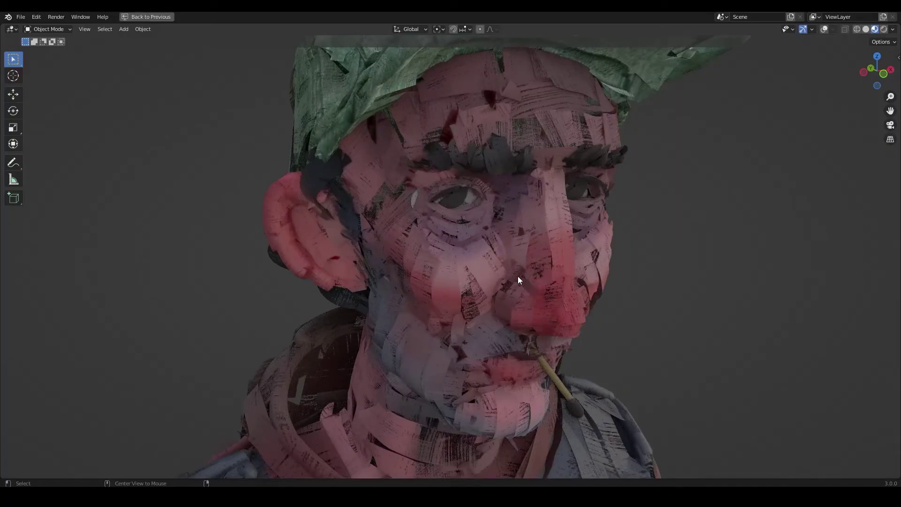
{"action": "middle_click_drag", "start_coordinate": [492, 266], "coordinate": [436, 261]}
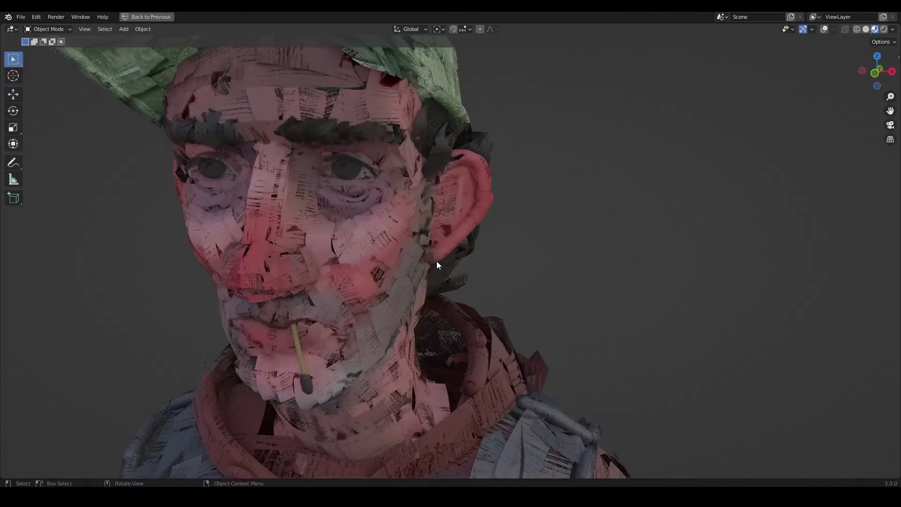
{"action": "middle_click_drag", "start_coordinate": [334, 347], "coordinate": [463, 272], "text": "shift"}
{"action": "scroll", "coordinate": [437, 244], "scroll_direction": "down", "scroll_amount": 3}
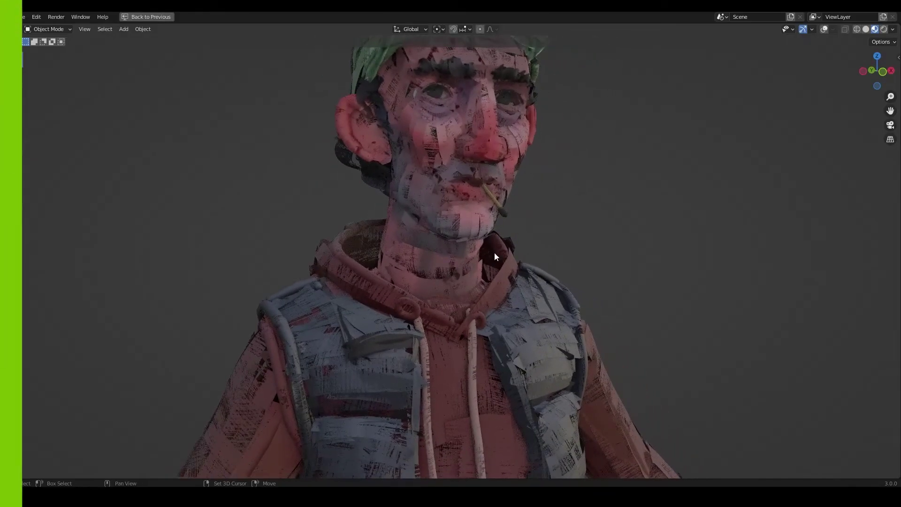